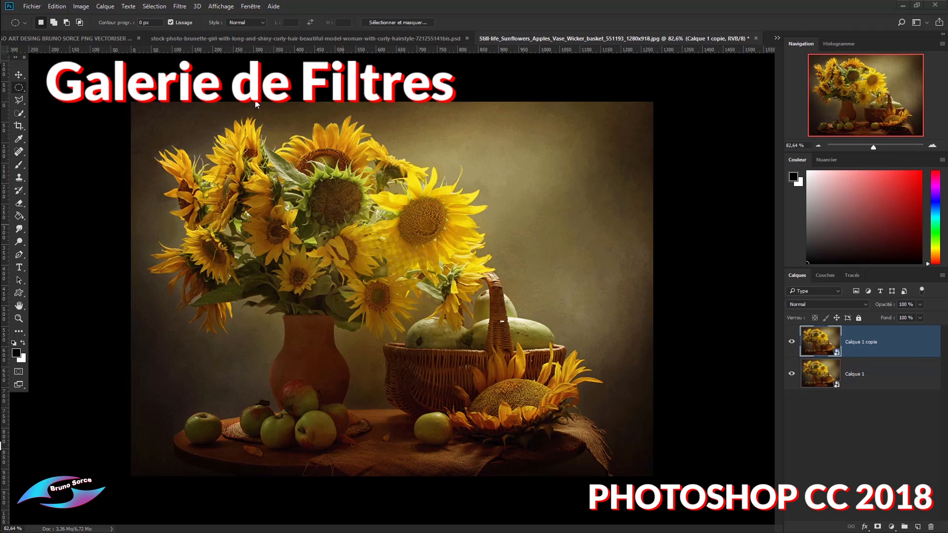
- Open the Filter Gallery for the Calque 1 copie layer and preview the Crayon de couleur and Grain photo artistic filters
click(180, 6)
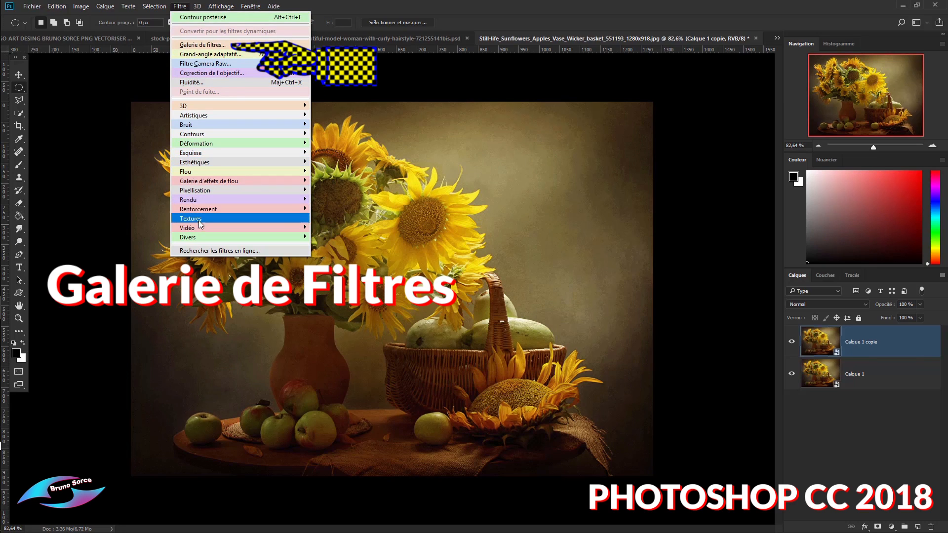
click(194, 46)
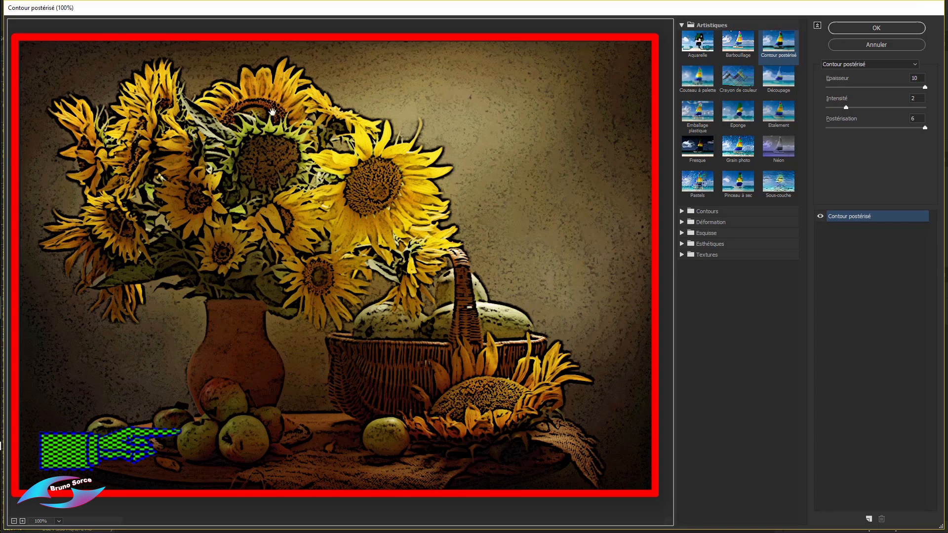
click(690, 27)
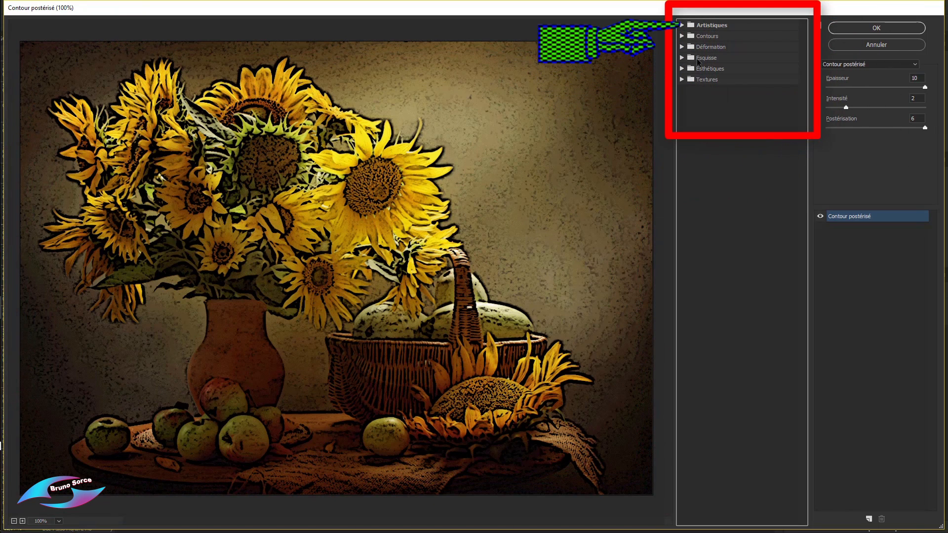
click(683, 25)
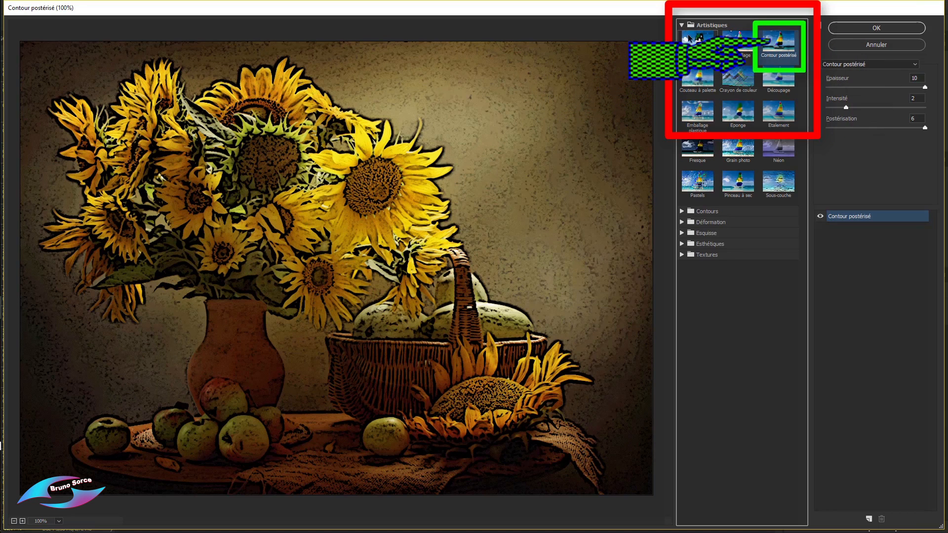
click(738, 78)
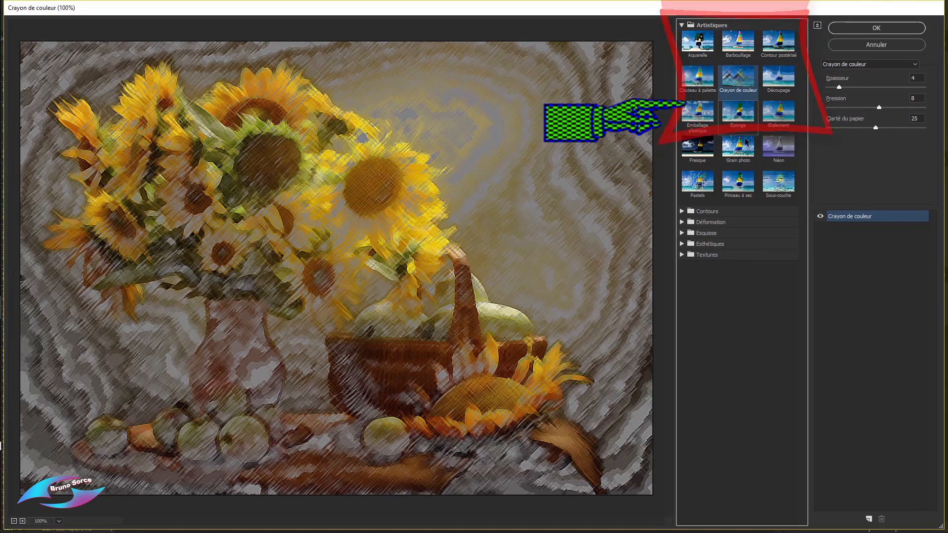
click(737, 147)
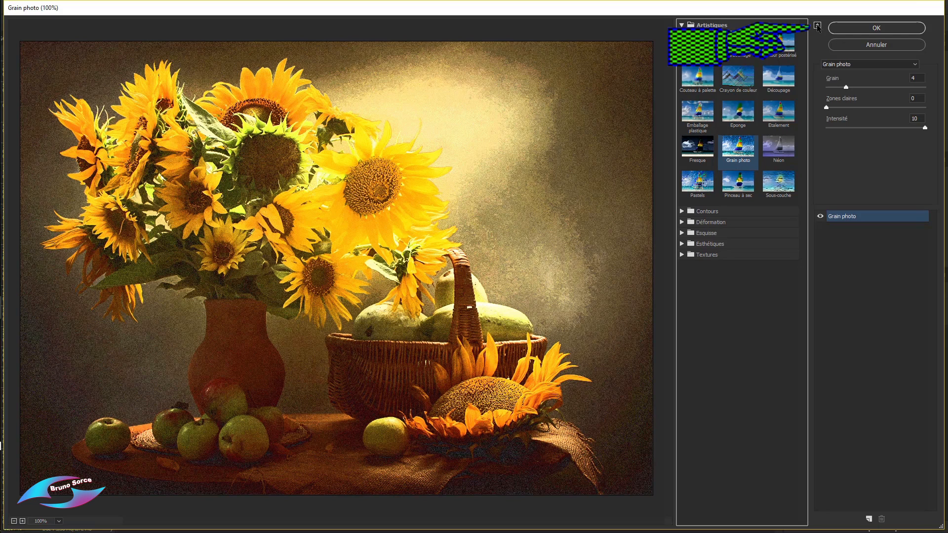
- Hide and show the gallery's filter thumbnails twice to compare the size of the preview area
click(817, 26)
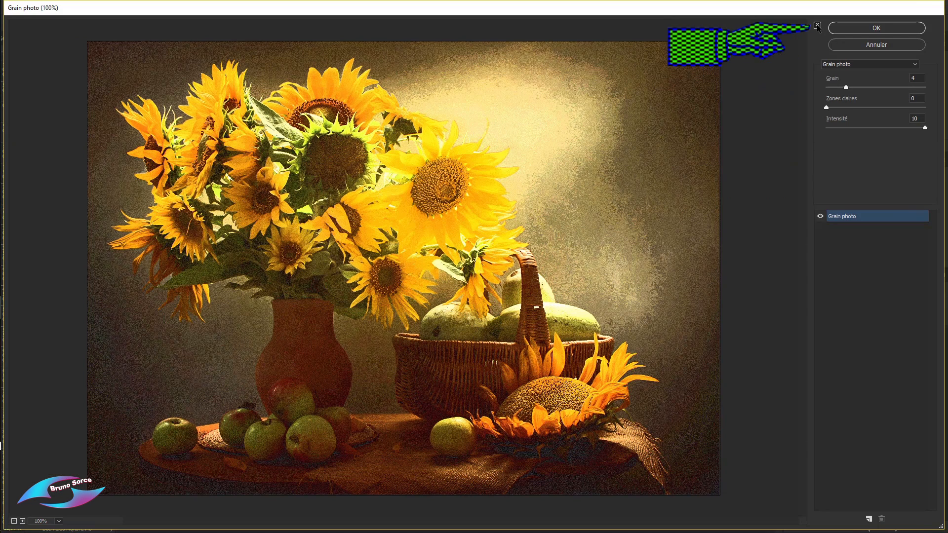
click(817, 27)
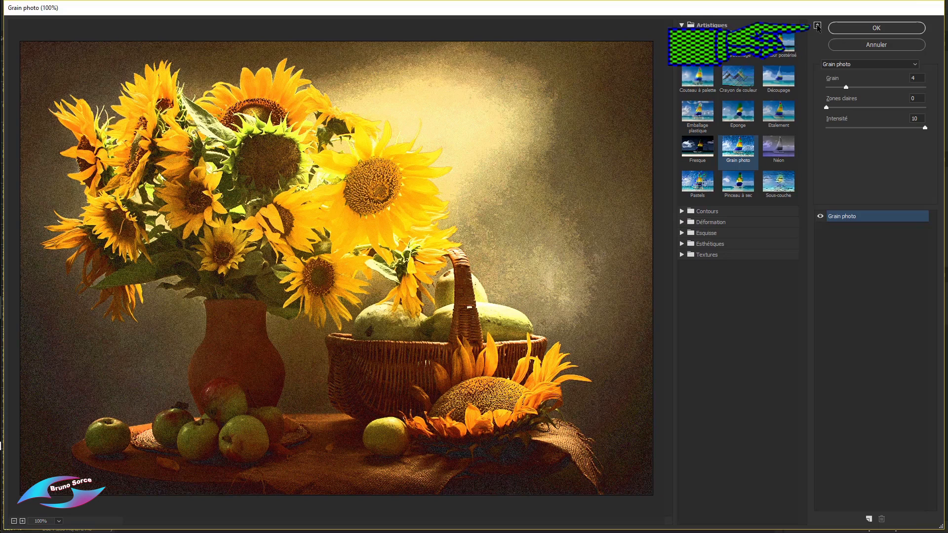
click(817, 26)
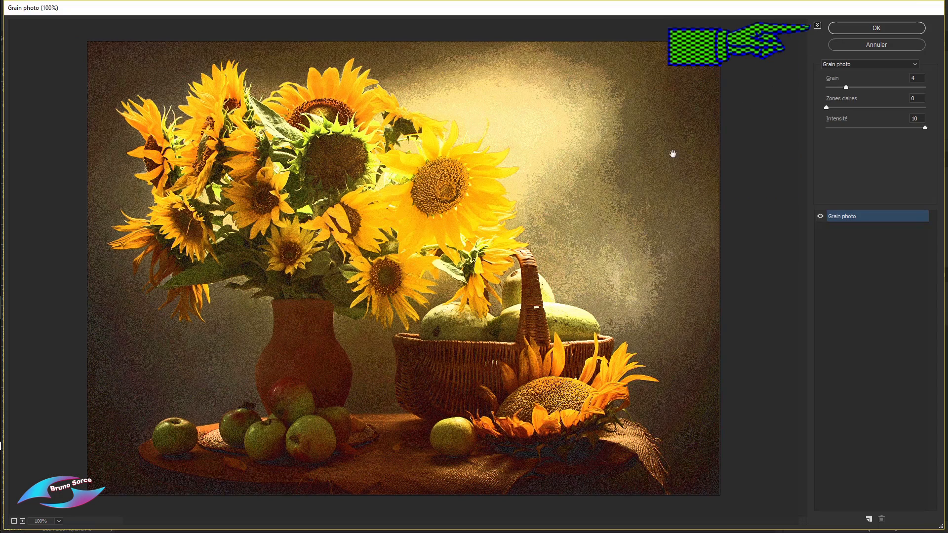
click(818, 26)
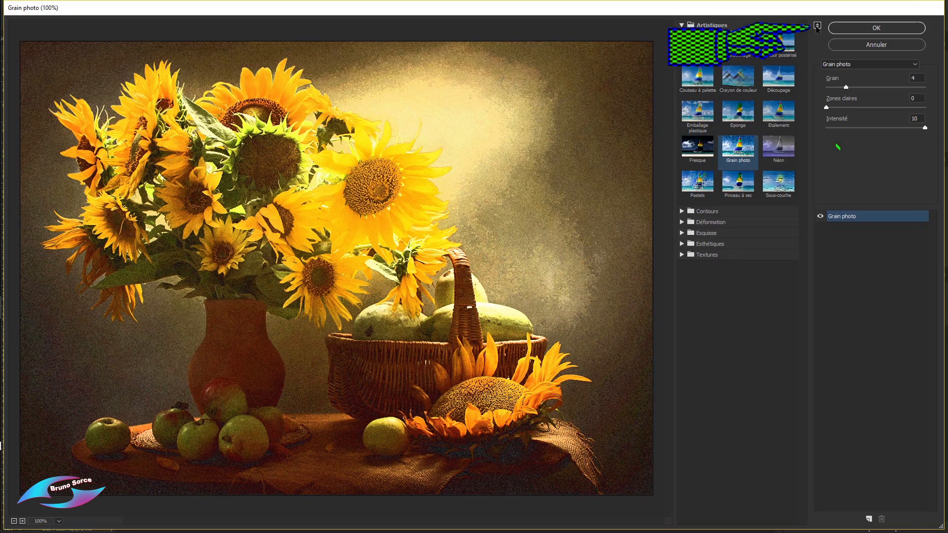
- Preview the Papier humide and Pastels filters from the alphabetical filter list and look through its remaining entries
click(912, 68)
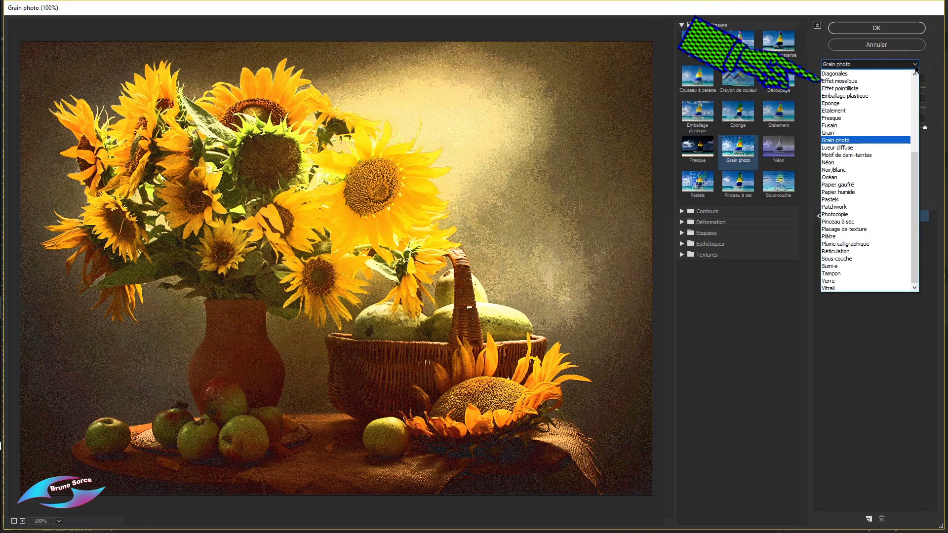
click(833, 193)
click(861, 63)
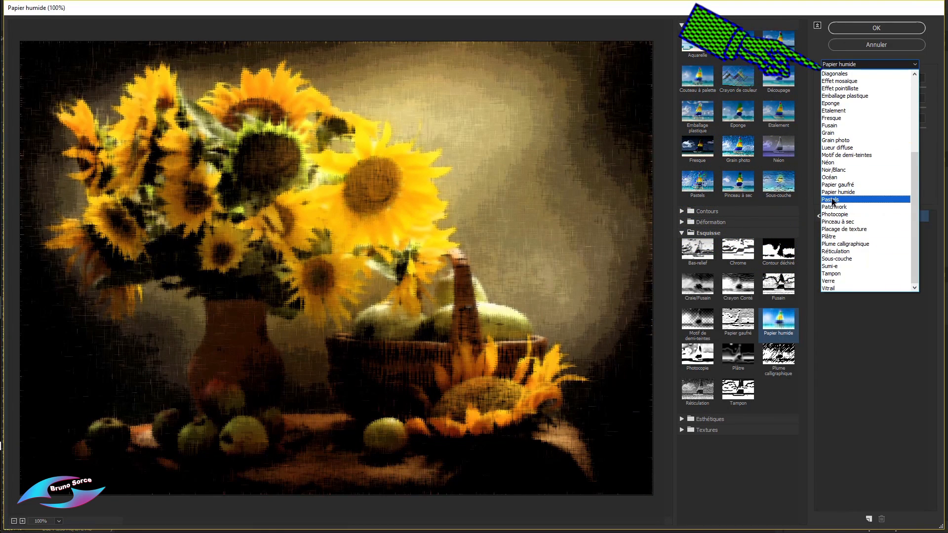
click(833, 200)
click(877, 64)
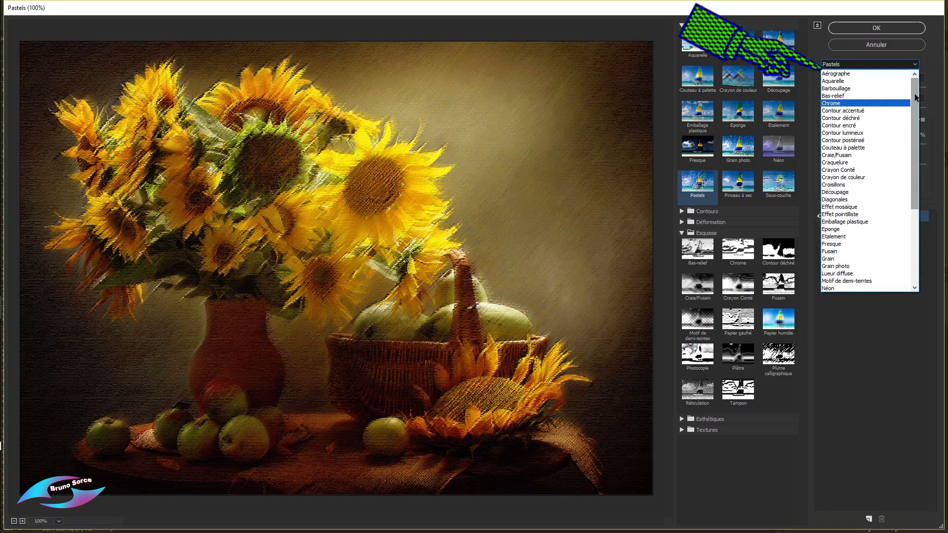
drag(914, 94, 917, 188)
click(914, 65)
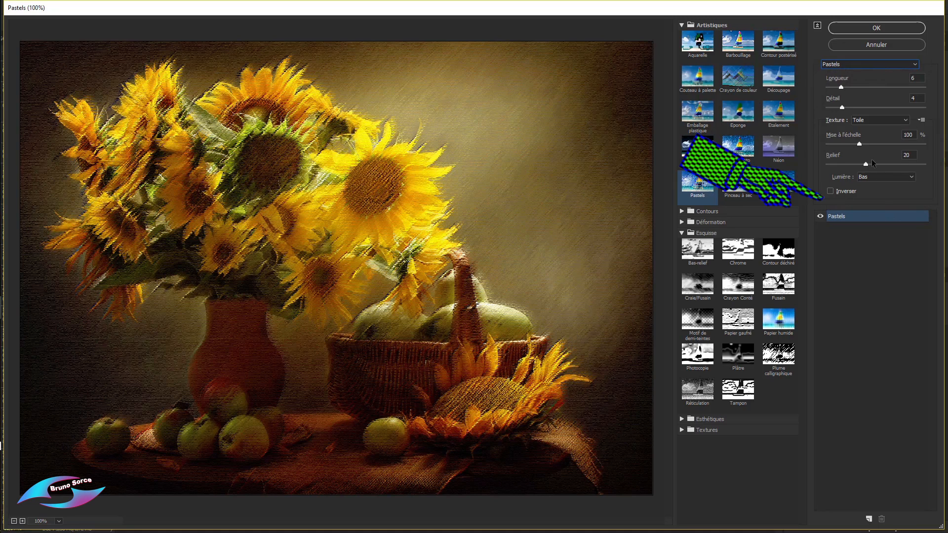
- Preview Contour postérisé and Grain photo, and compare the image with the Grain photo effect hidden and shown
click(780, 44)
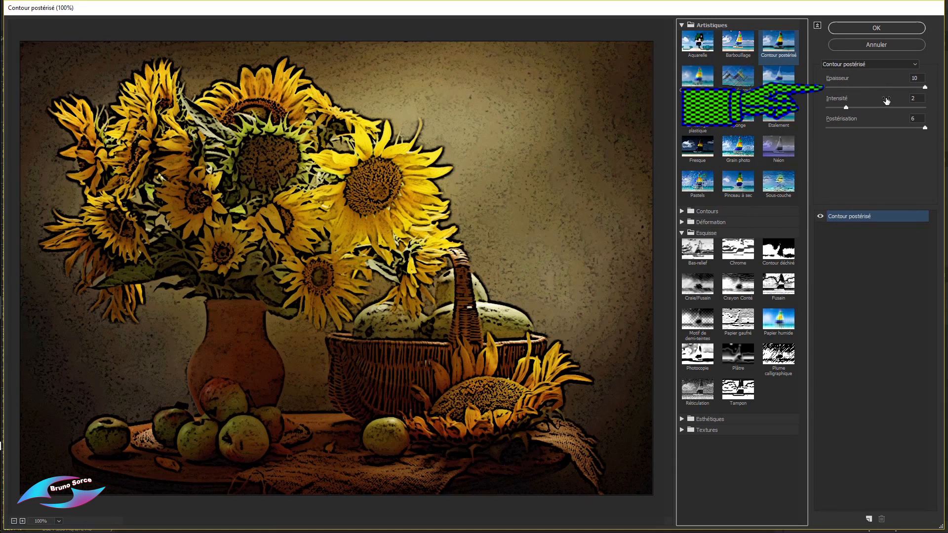
click(742, 154)
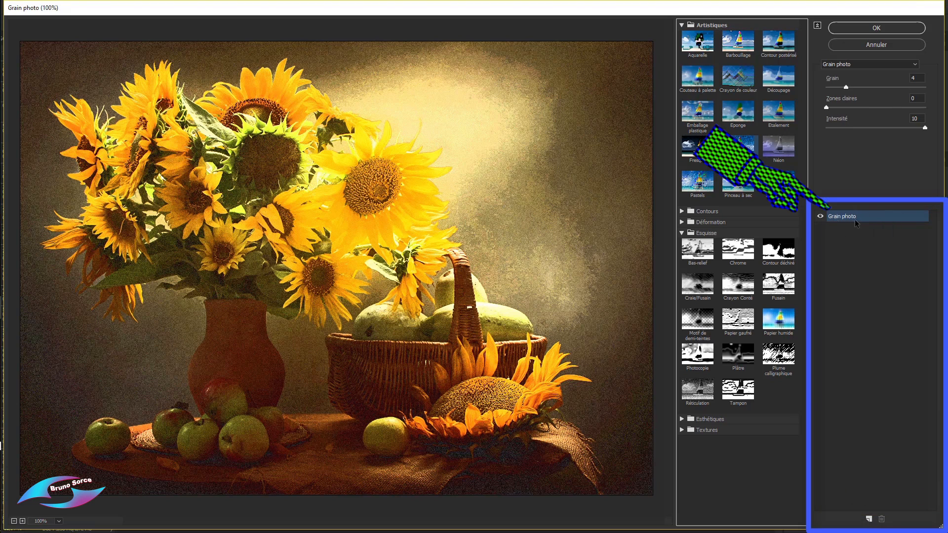
click(821, 217)
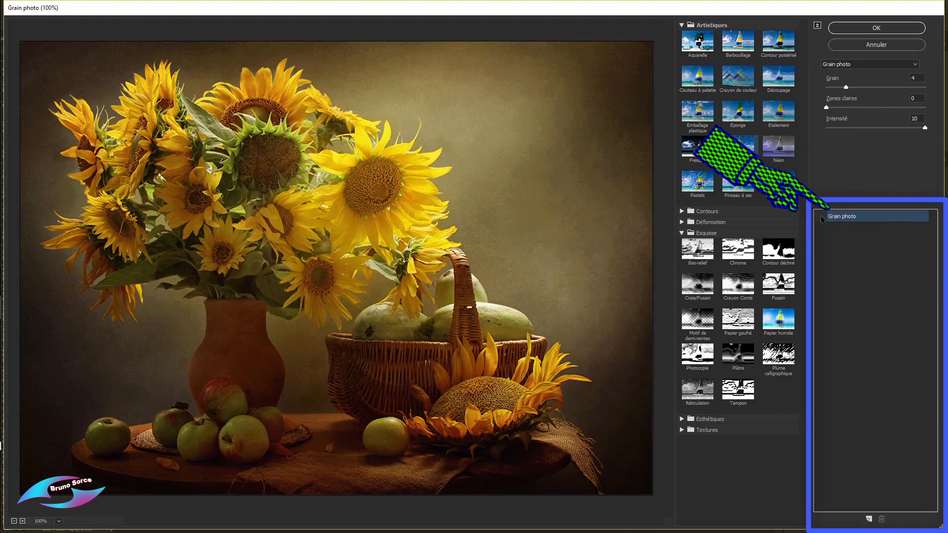
click(822, 217)
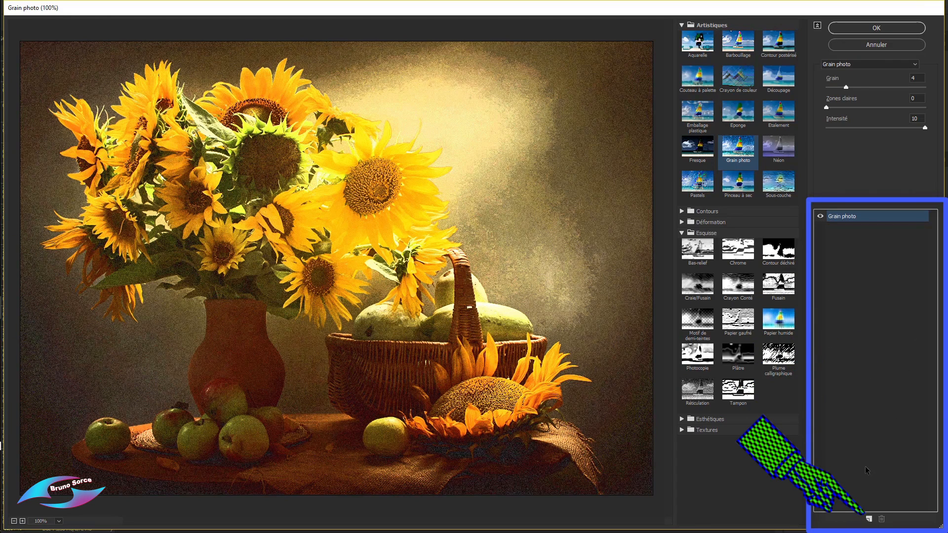
- Stack a new Contour postérisé effect layer above Grain photo and delete the Grain photo effect layer
click(869, 520)
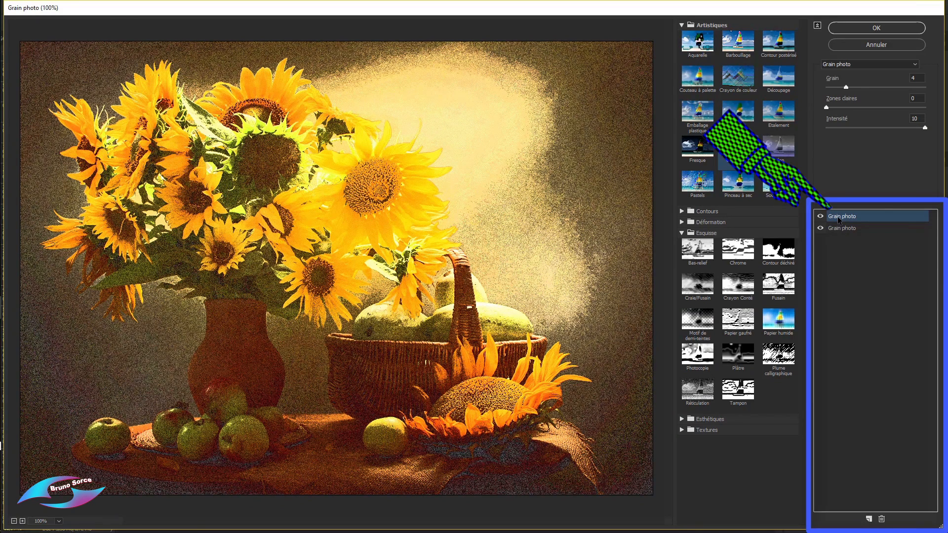
click(779, 48)
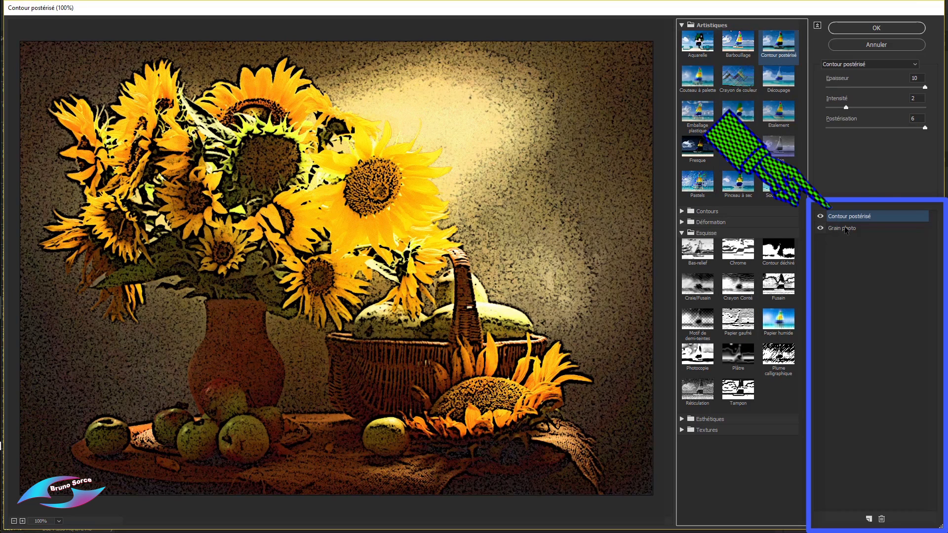
click(878, 228)
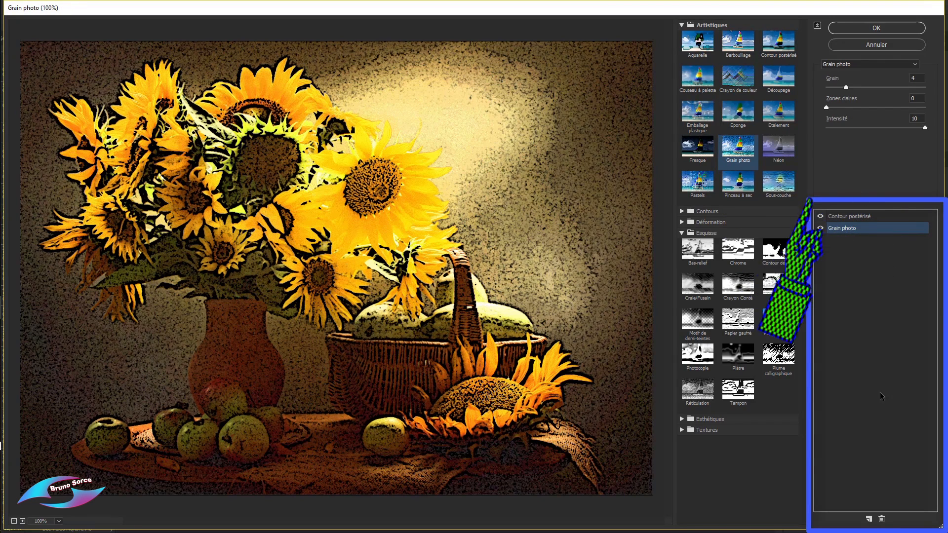
click(882, 520)
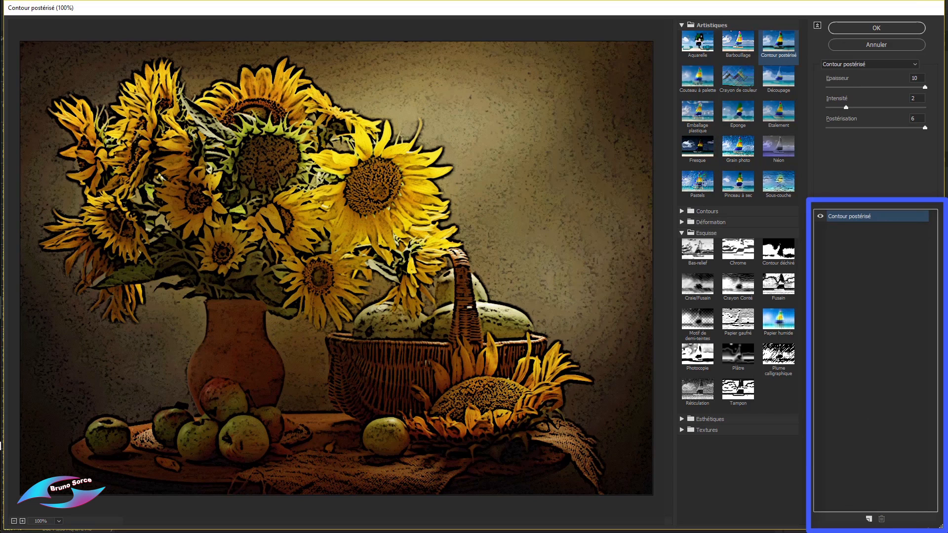
- Shrink and re-enlarge the Filter Gallery window, and collapse the Artistiques and Esquisse categories before cancelling the gallery
drag(943, 528, 549, 295)
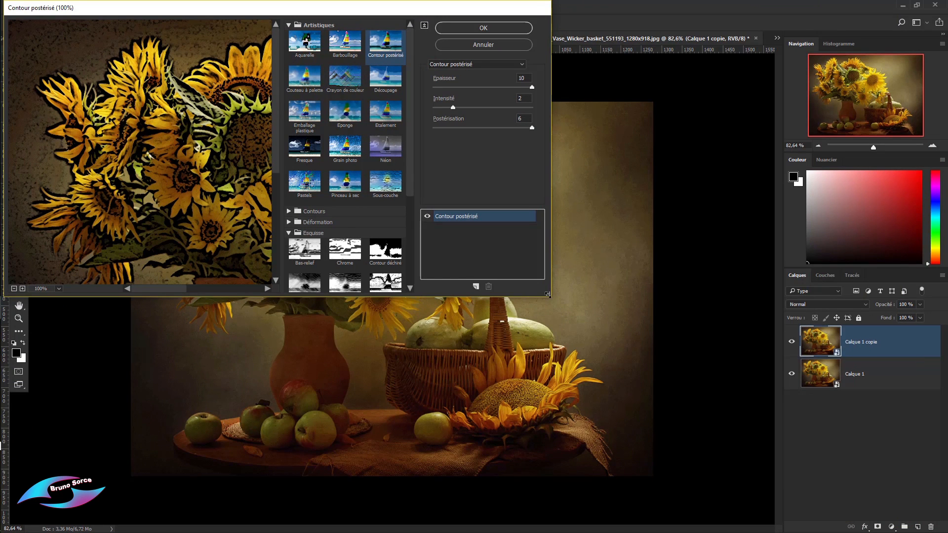
drag(548, 294, 944, 530)
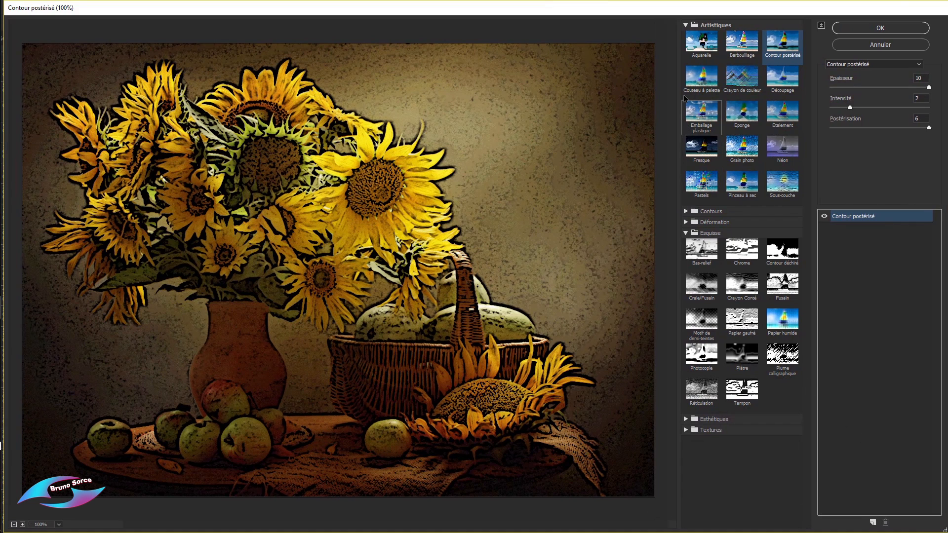
click(686, 26)
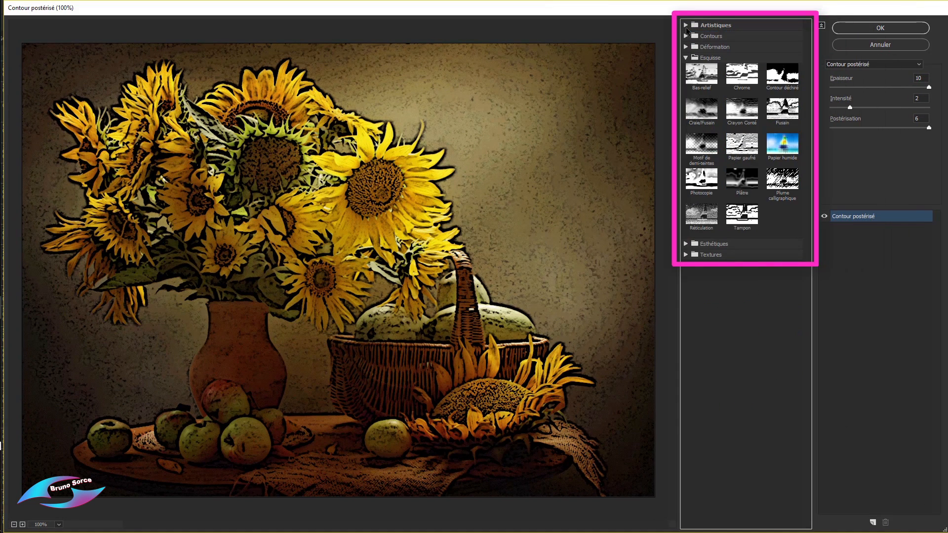
click(686, 58)
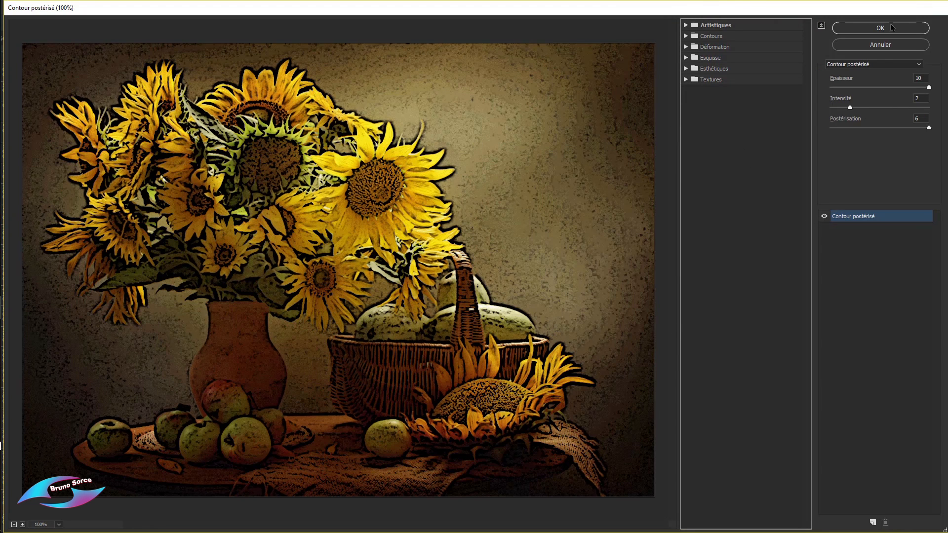
click(887, 49)
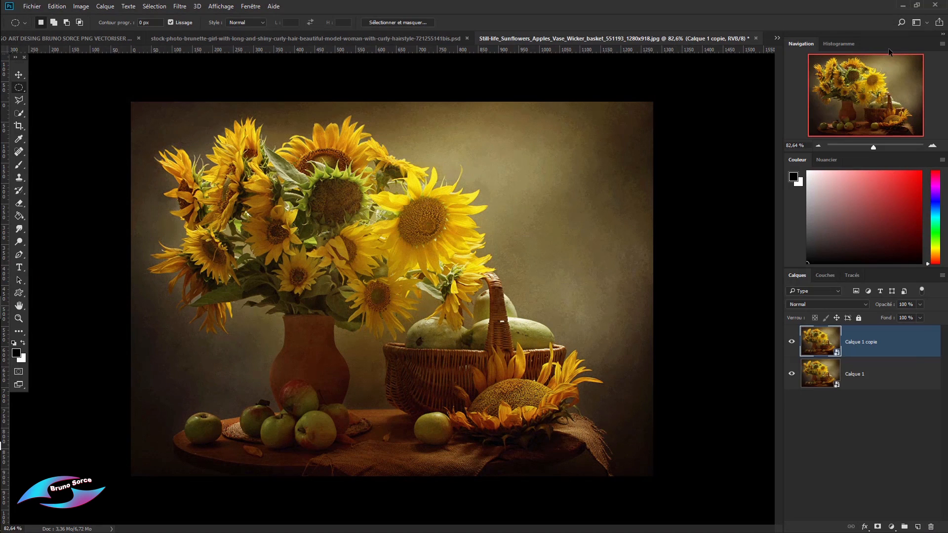
- Reopen the Filter Gallery, collapse Artistiques to examine the list of filter categories, and leave without applying a filter
click(180, 6)
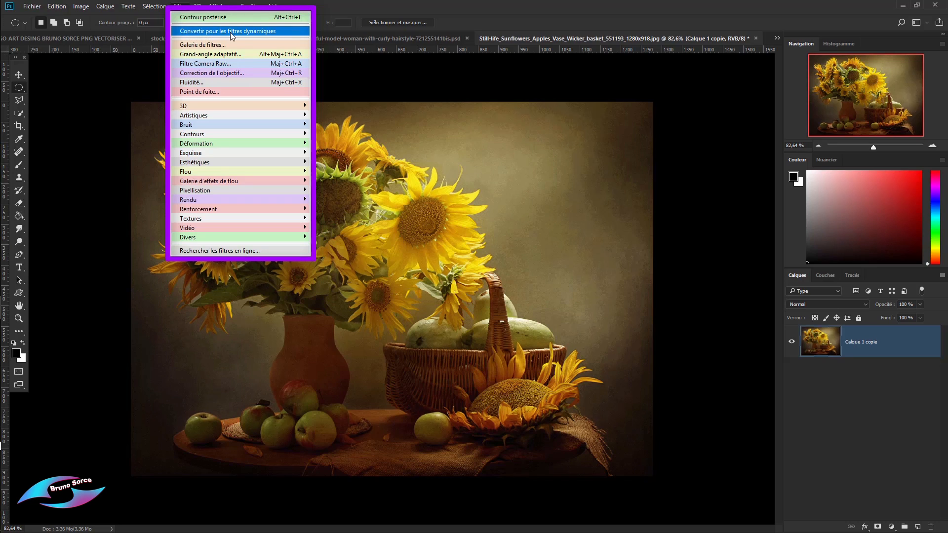
click(201, 47)
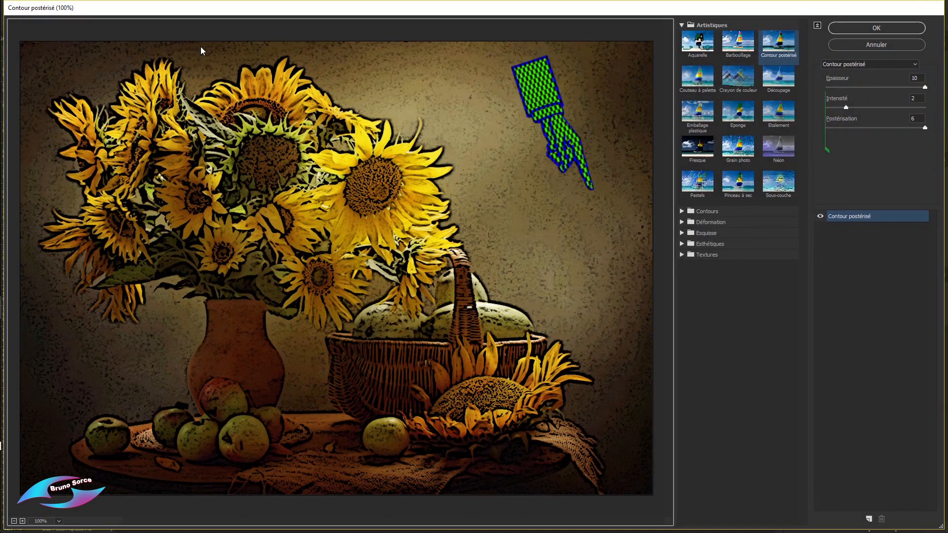
click(711, 25)
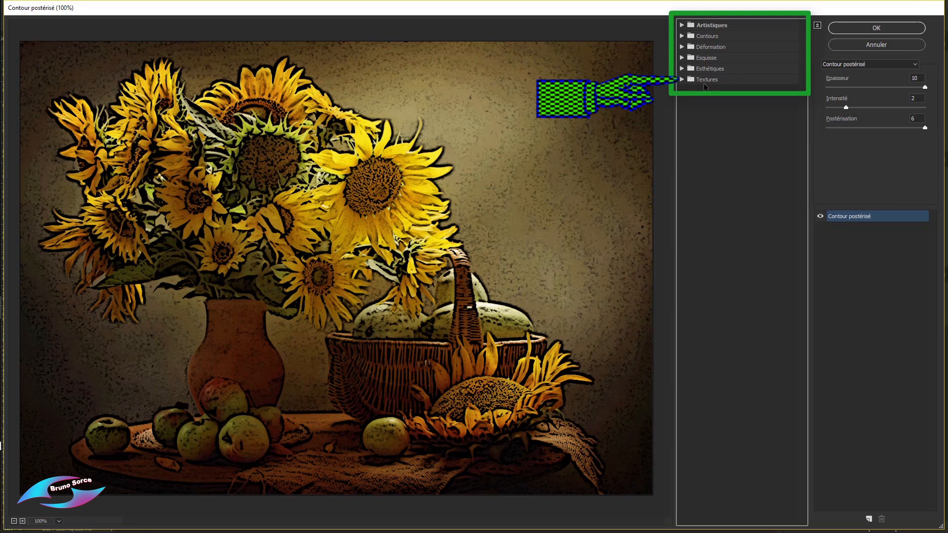
click(861, 46)
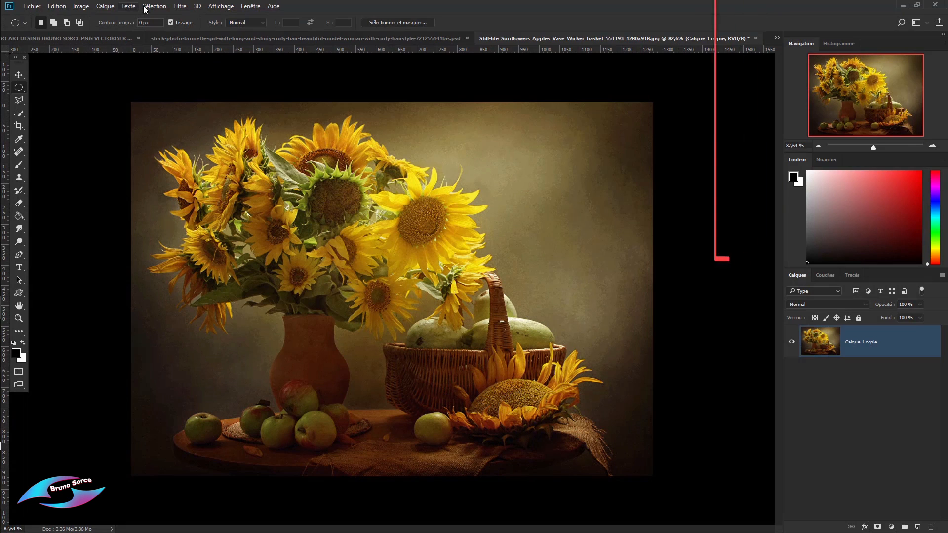
- Look through the filter categories from Artistiques to Textures, including the Esquisse filters, without applying one to the sunflower image
click(180, 6)
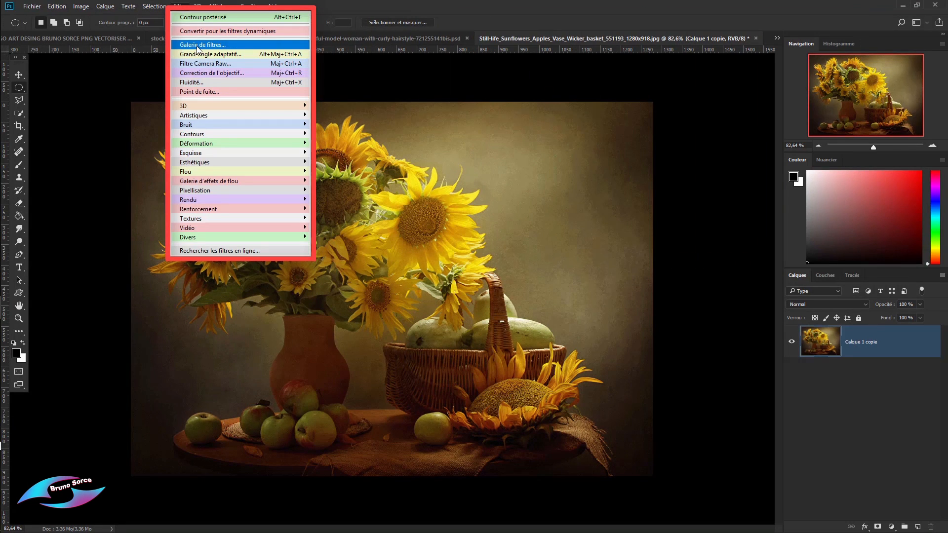
mouse_move(192, 117)
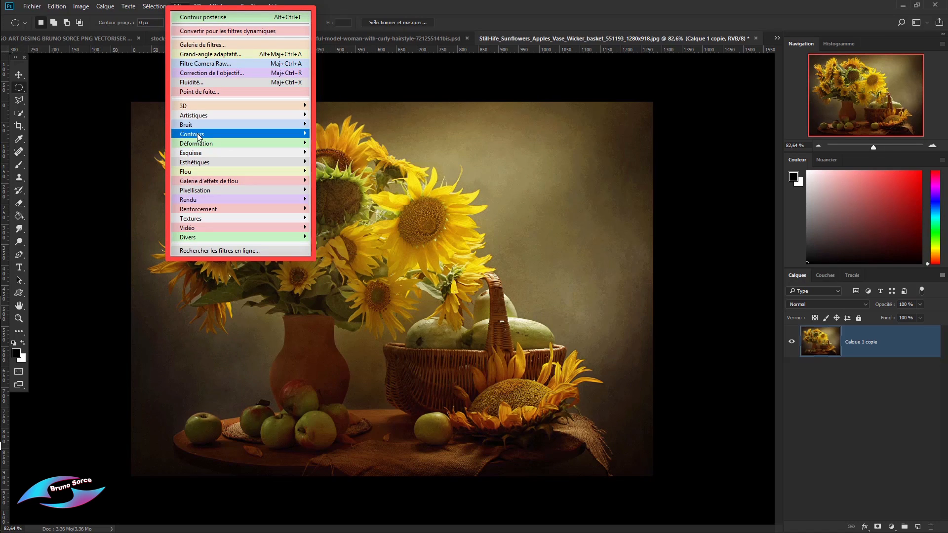
mouse_move(198, 137)
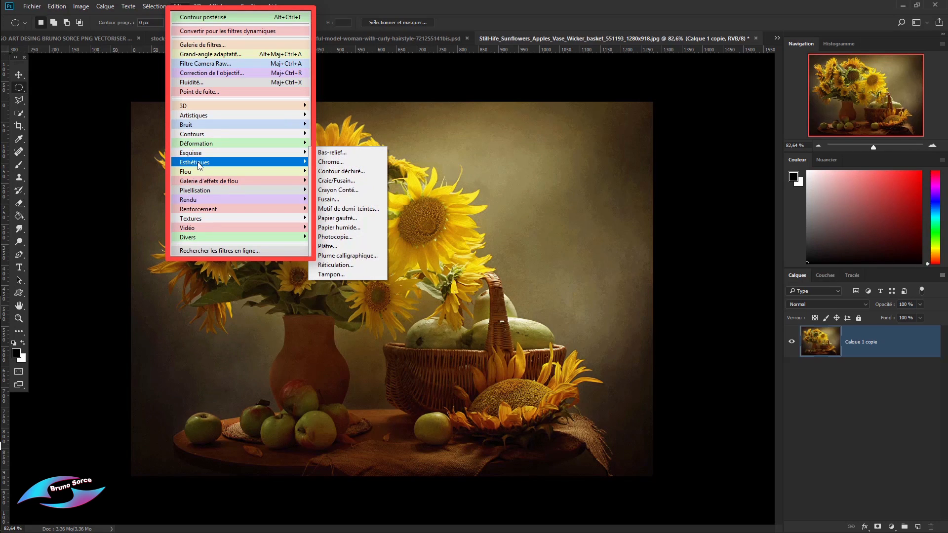
mouse_move(194, 220)
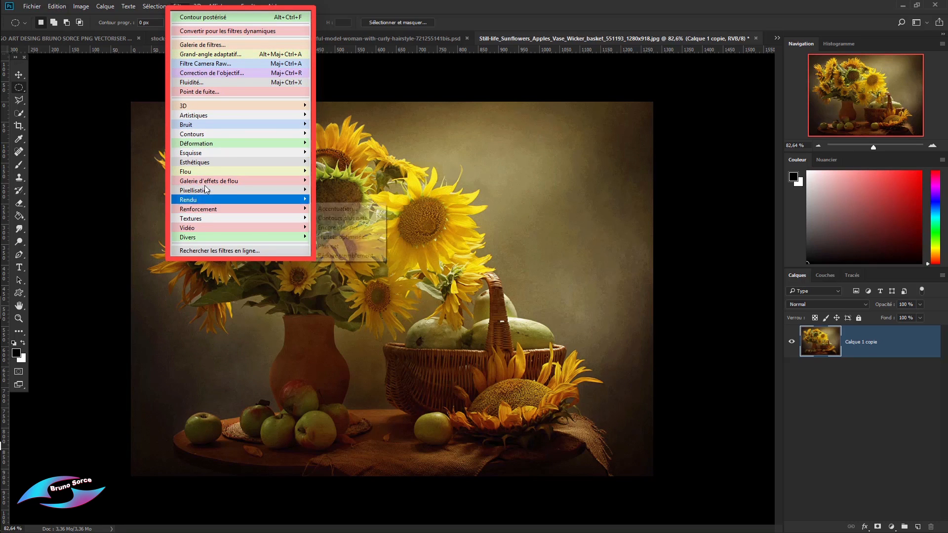
mouse_move(193, 157)
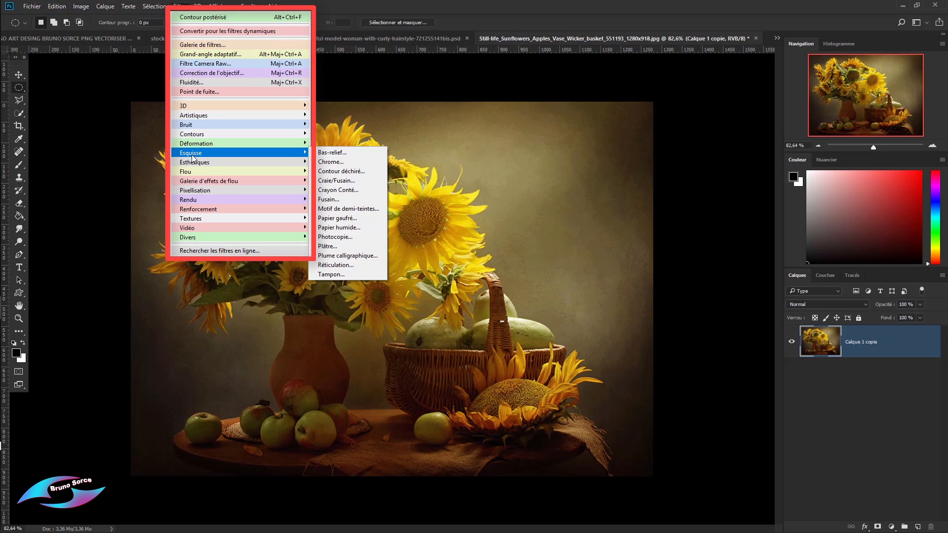
click(469, 23)
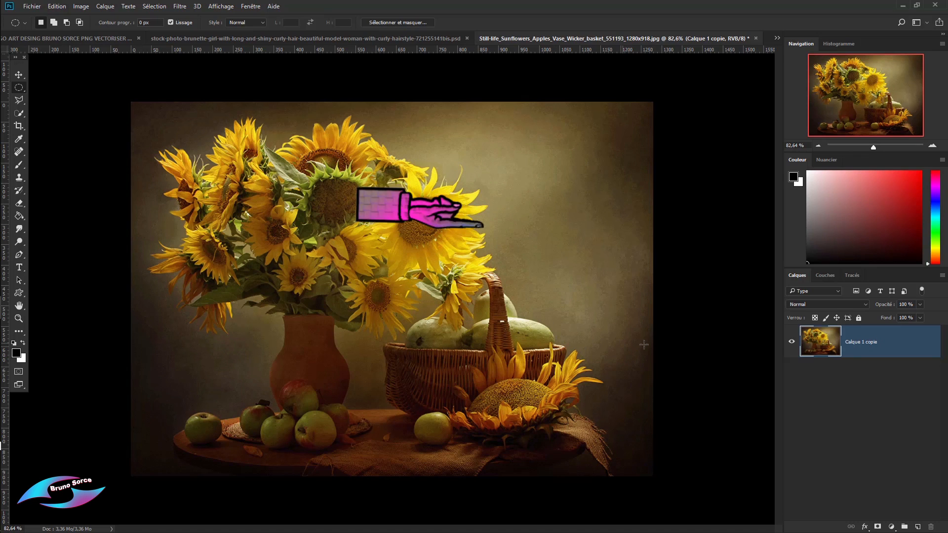
- Convert the sunflower layer Calque 1 copie for smart filters
click(180, 7)
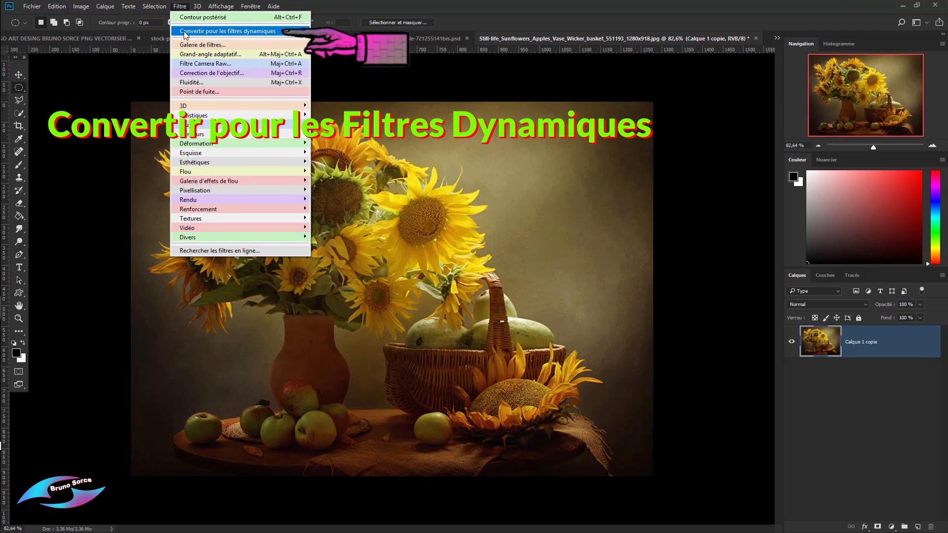
click(230, 32)
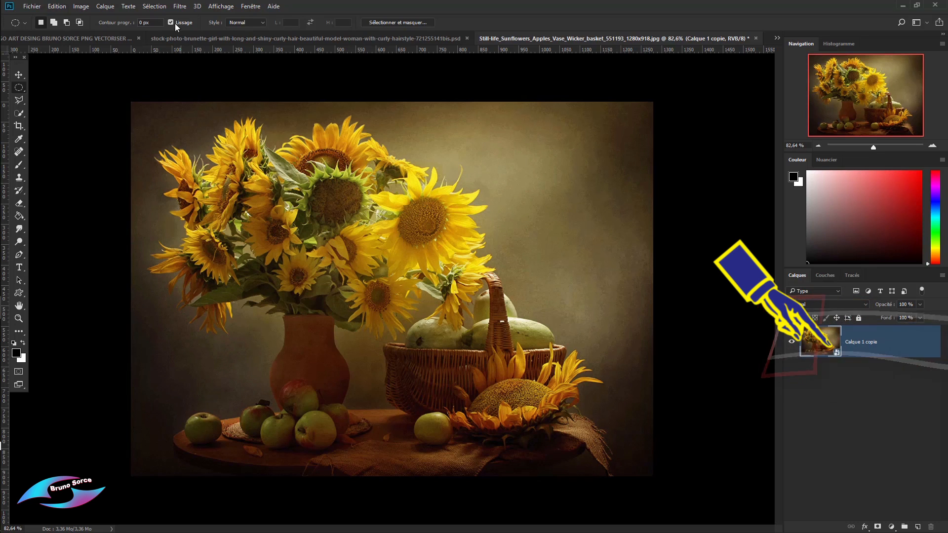
- Switch to FEMME PIANO.psd, float the layer list over the canvas, and compare the image with its upper layers hidden and shown
key(ctrl+Tab)
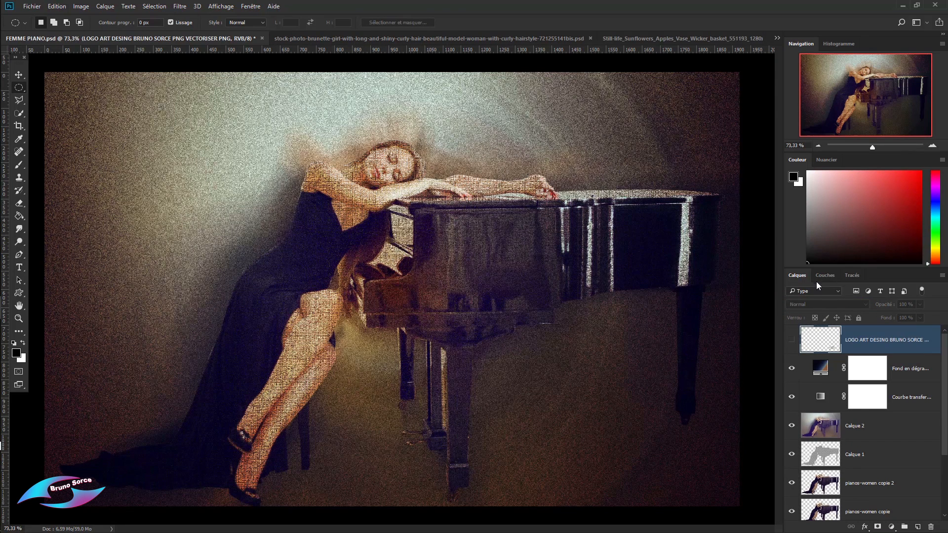
drag(801, 274, 605, 80)
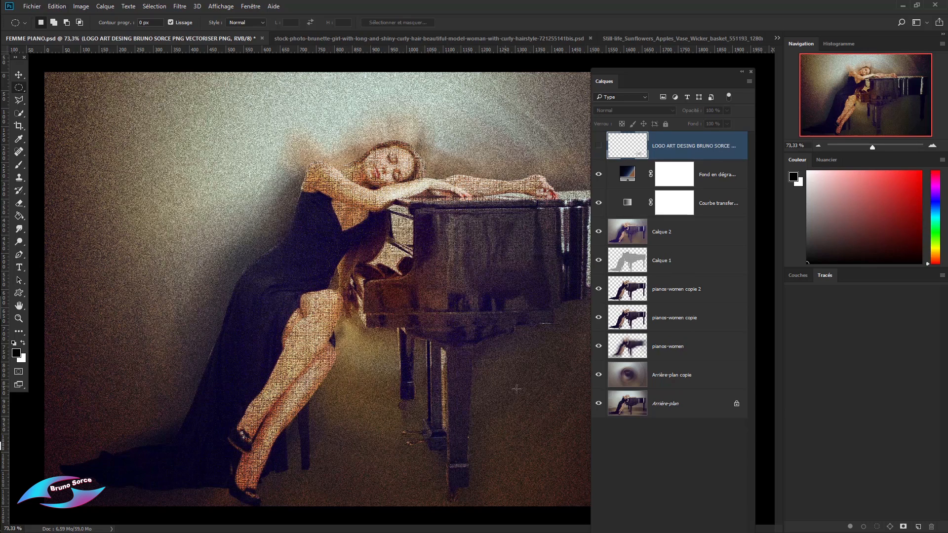
click(599, 234)
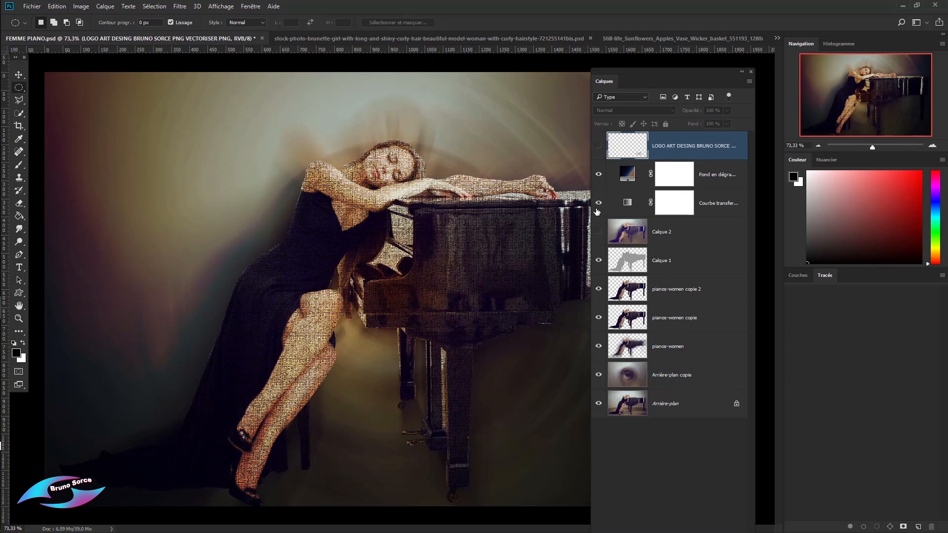
click(598, 203)
click(599, 176)
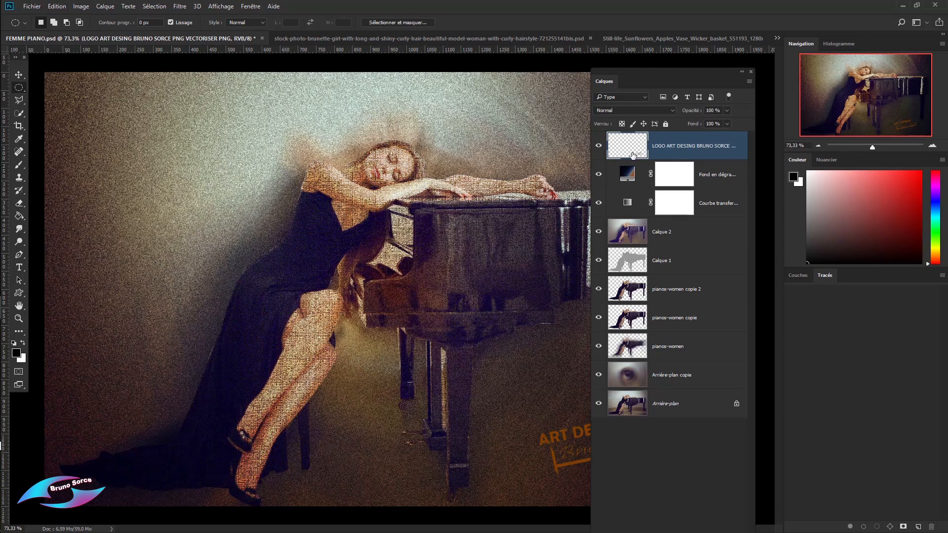
drag(599, 232, 598, 146)
- Close FEMME PIANO.psd without saving, switch to the brunette portrait document, and move the floating layer list higher beside the canvas
click(261, 38)
key(n)
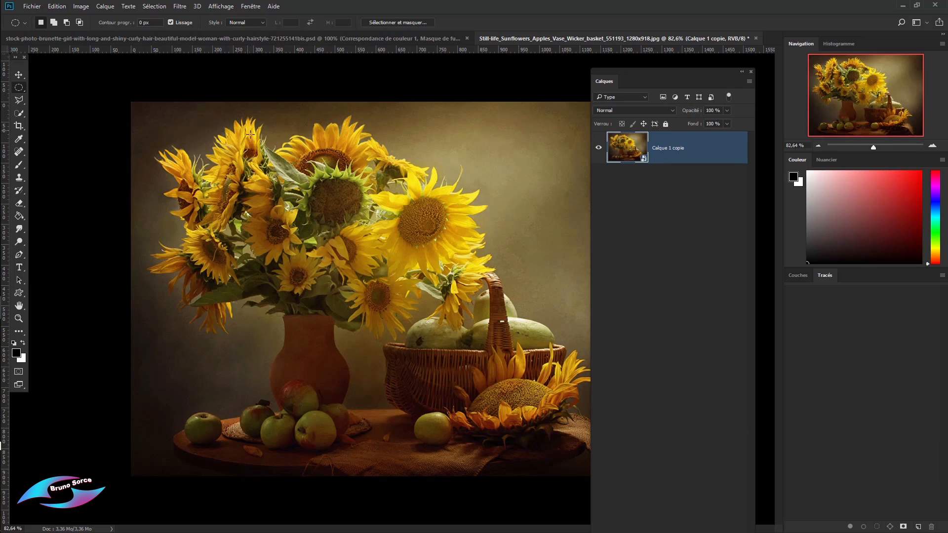
click(338, 40)
drag(662, 71, 695, 27)
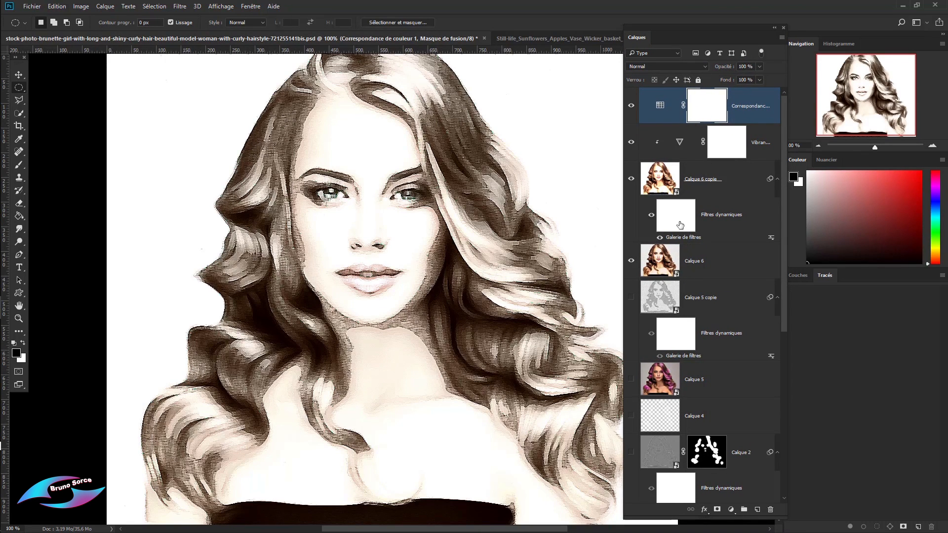
- Select the Calque 6 copie layer and compare the portrait with that layer hidden and shown
click(675, 184)
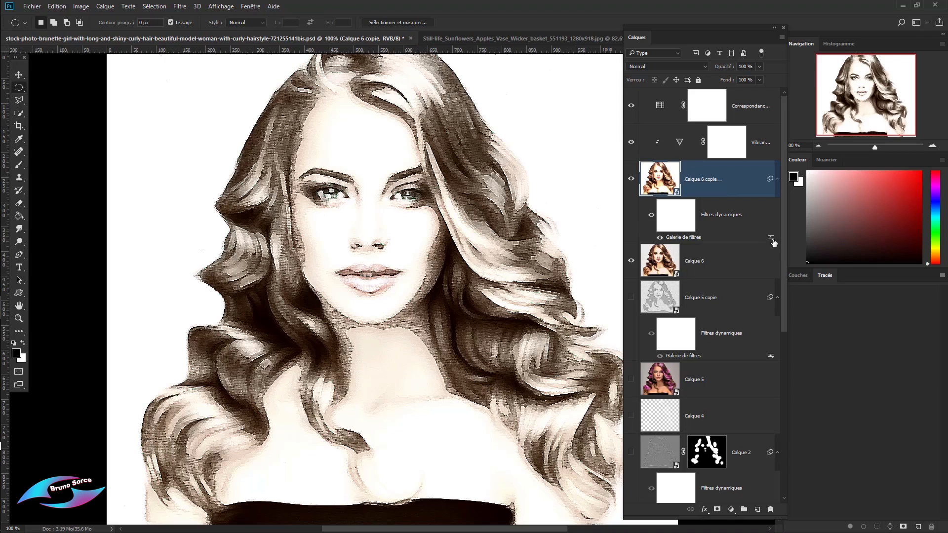
click(632, 181)
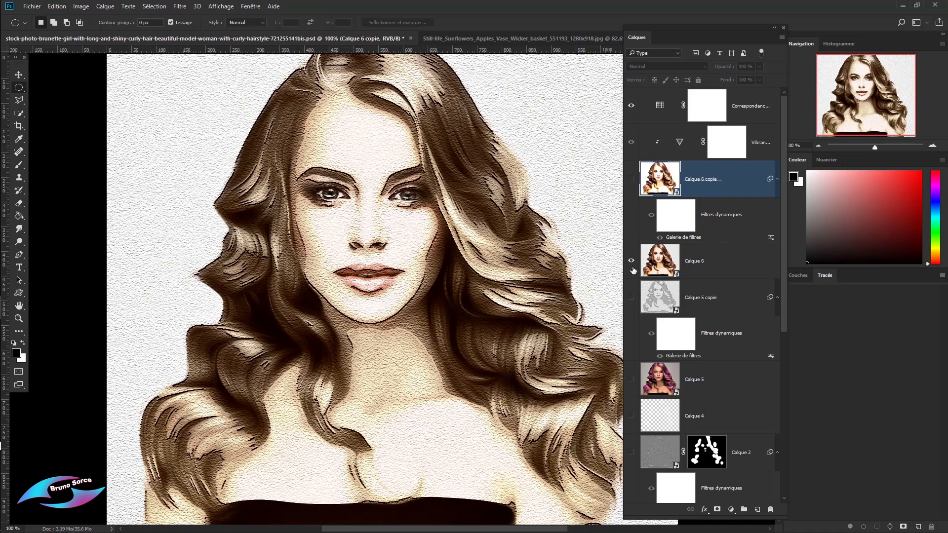
click(632, 179)
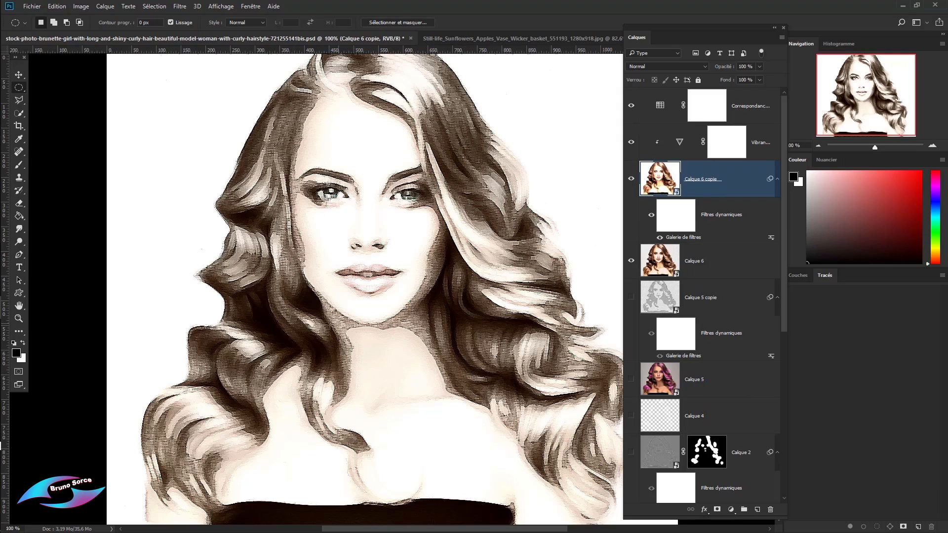
- Edit the Galerie de filtres smart filter on Calque 6 copie, replacing its effect with Contour postérisé
scroll(653, 405, down, 1)
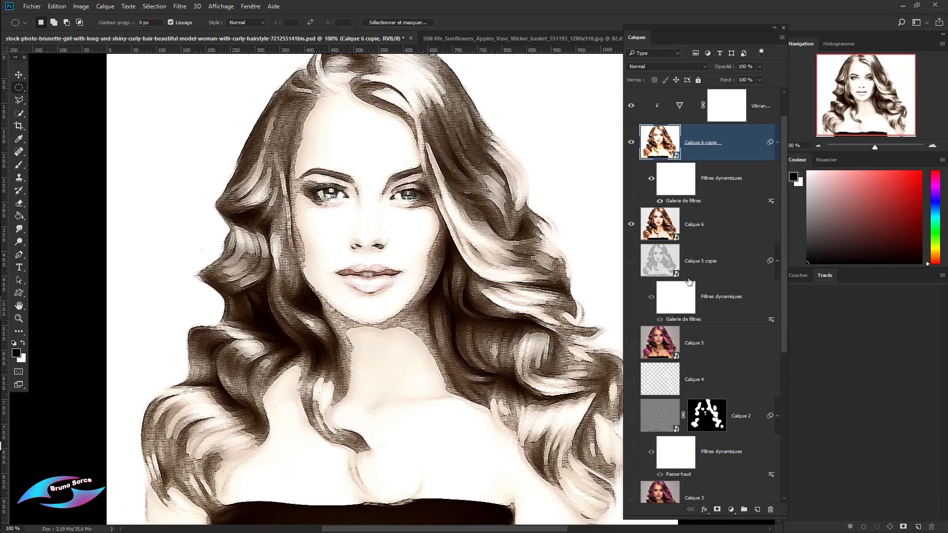
double_click(677, 200)
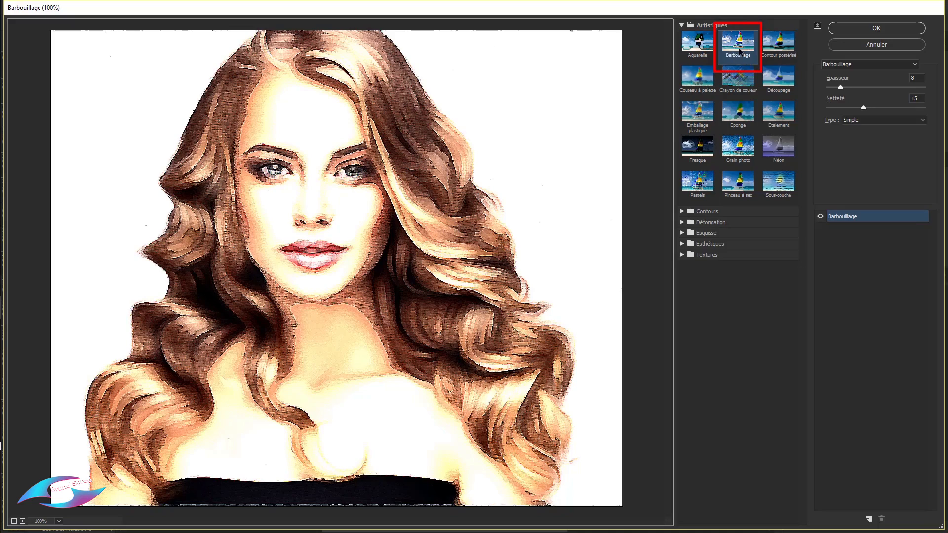
click(775, 48)
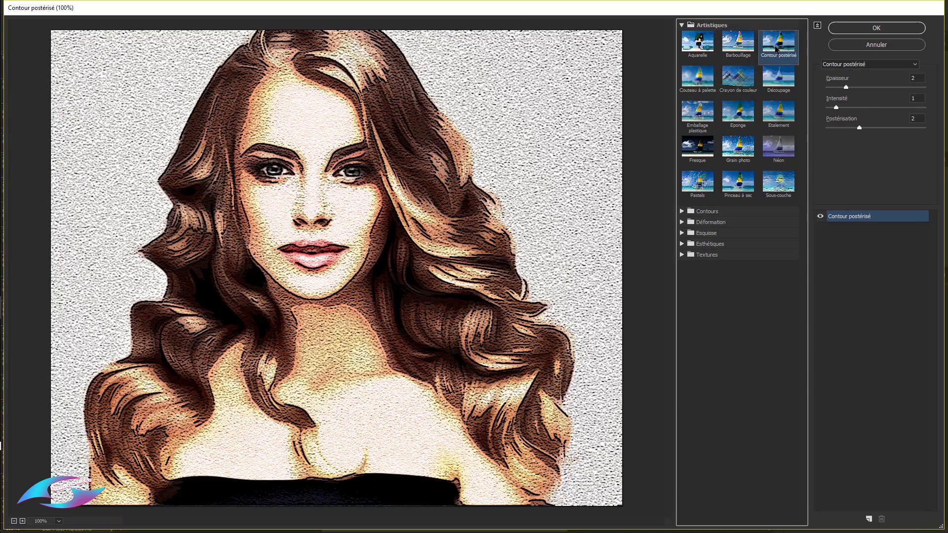
click(877, 29)
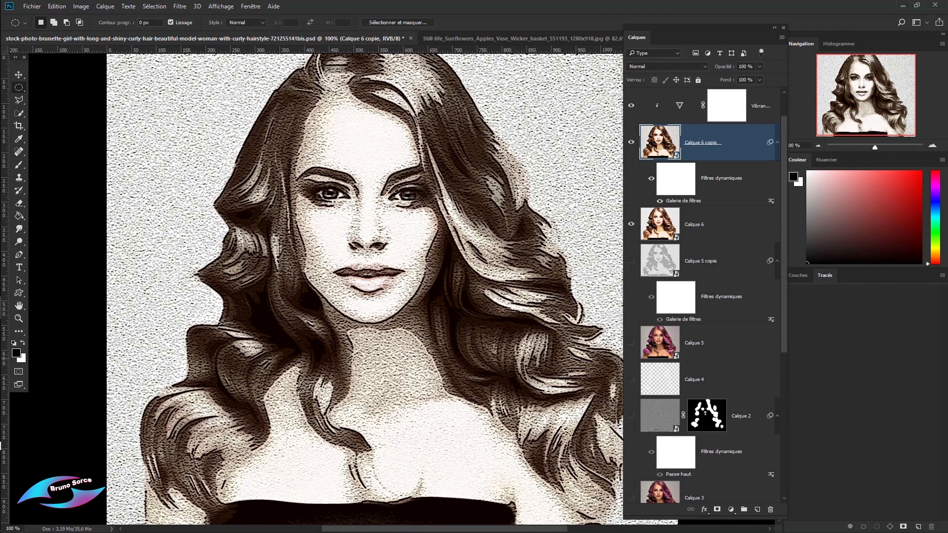
- Edit the smart filter on Calque 6 copie again, stacking a Barbouillage effect layer above Contour postérisé
double_click(687, 201)
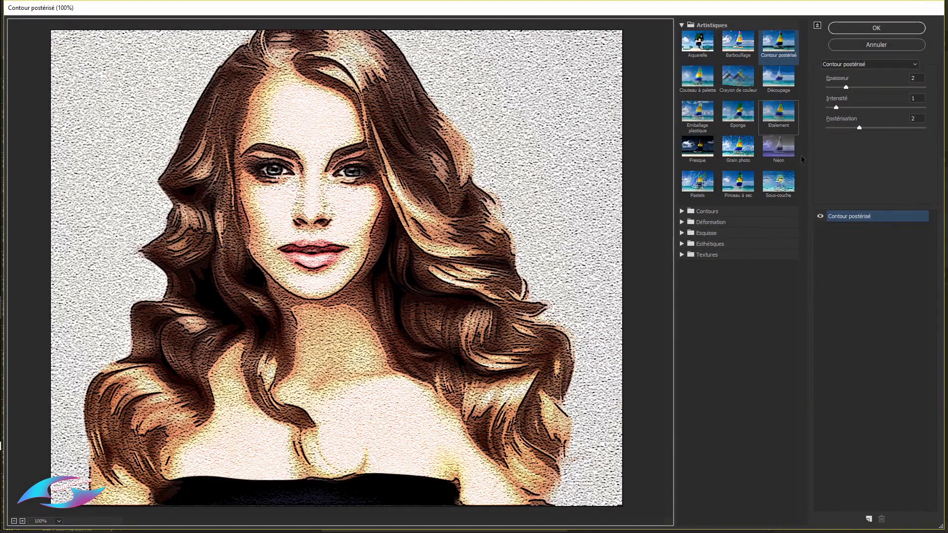
click(869, 519)
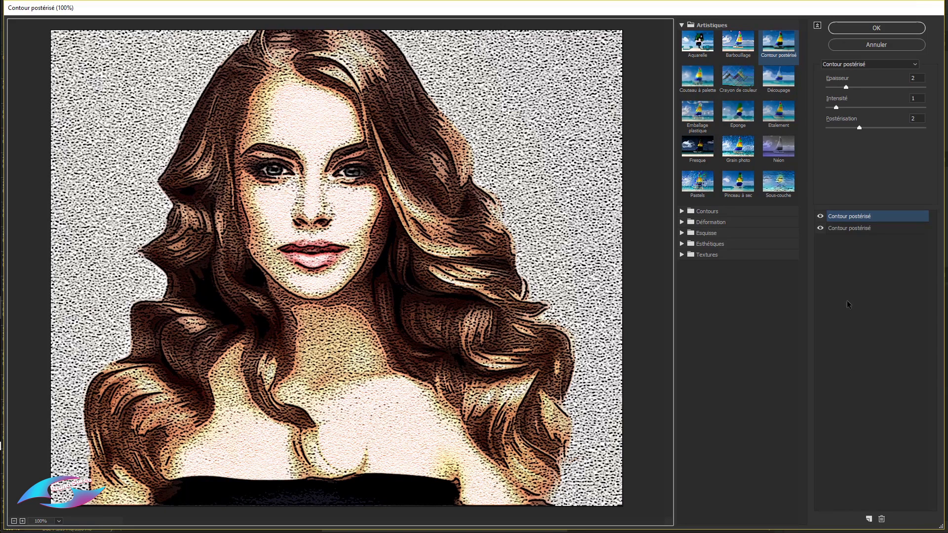
click(736, 48)
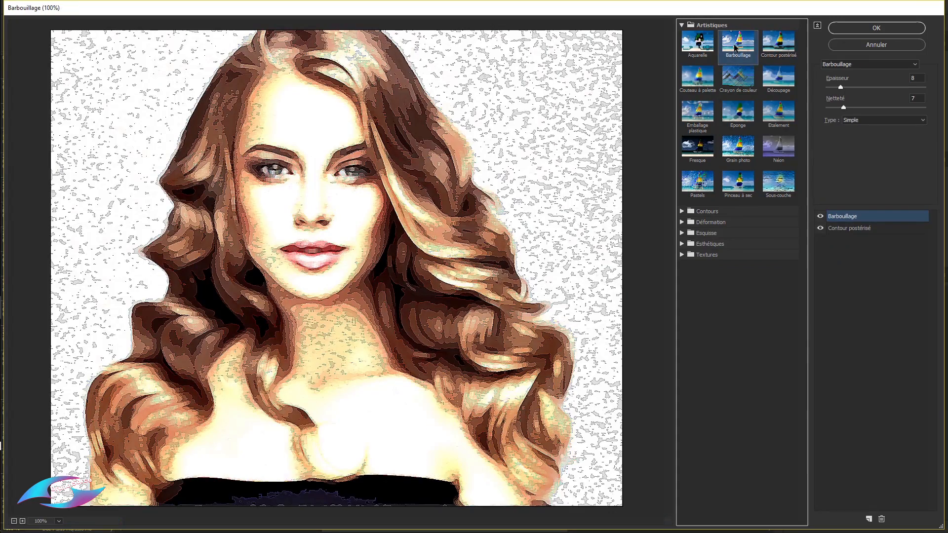
click(877, 28)
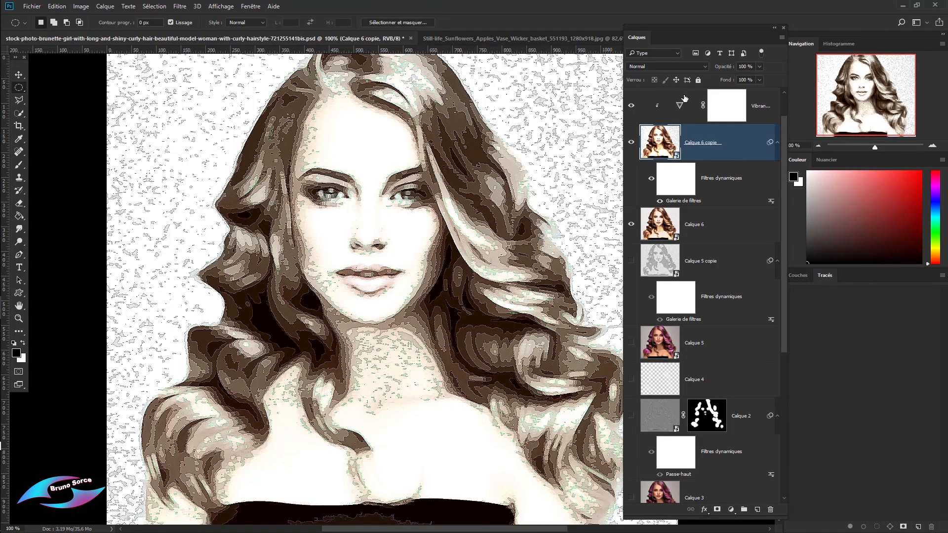
- Set the blend mode of Calque 6 copie to Lumière tamisée
click(673, 66)
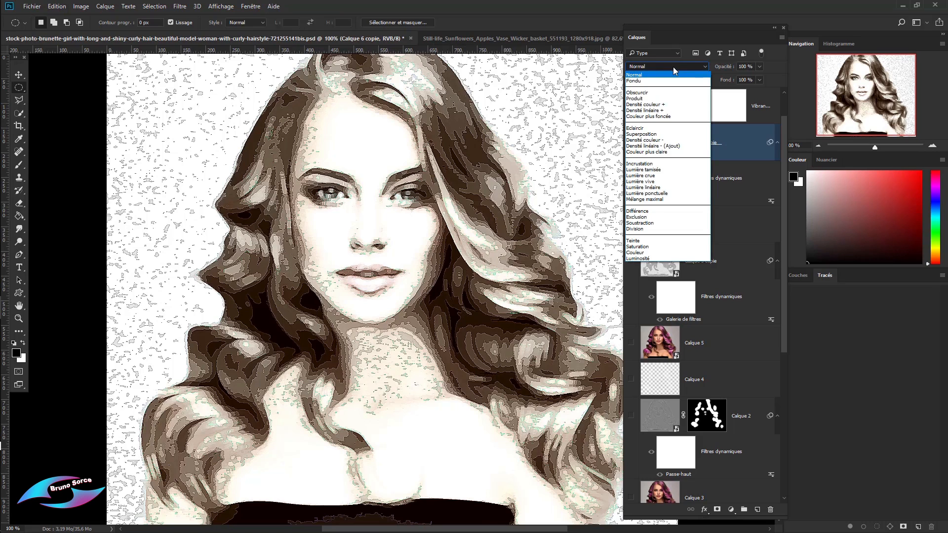
click(643, 170)
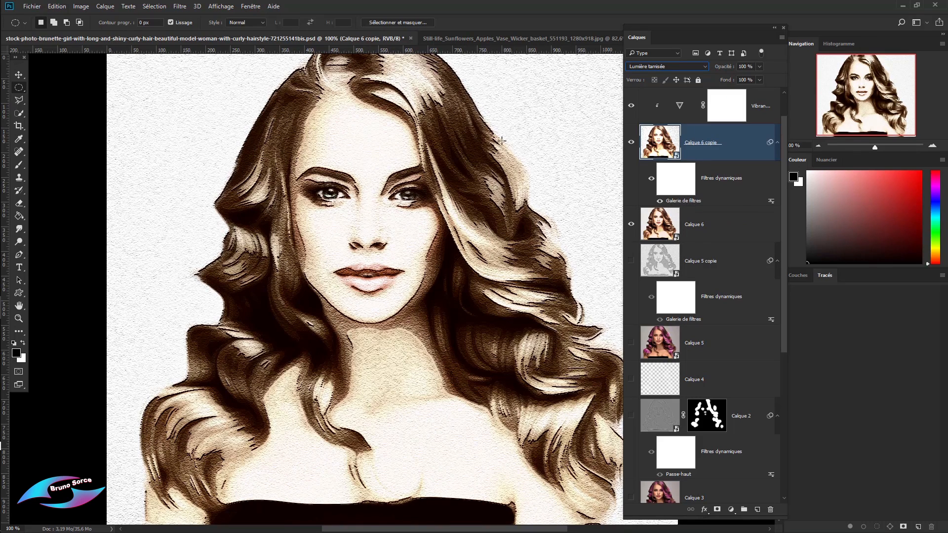
- Check which filters are available for the smart-object portrait layer, including the Bruit filters, without applying one
click(179, 7)
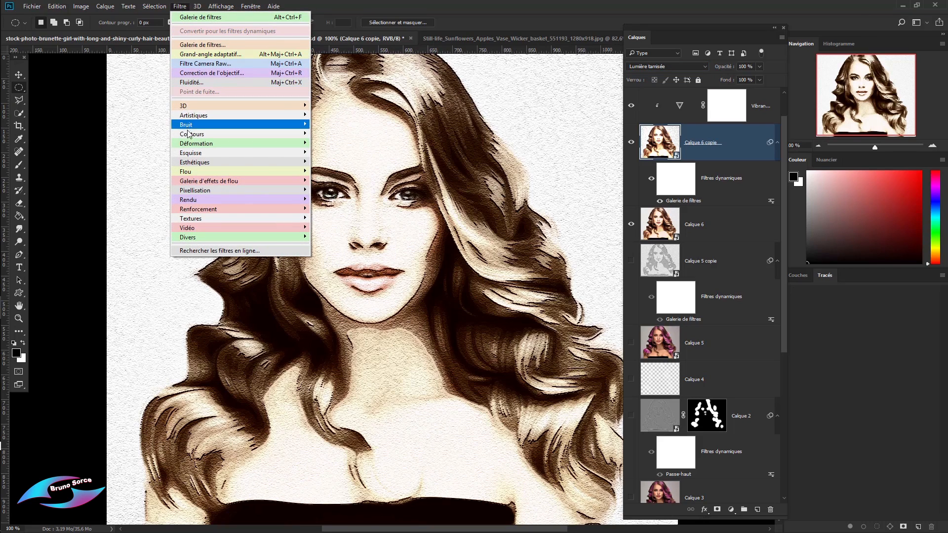
mouse_move(187, 116)
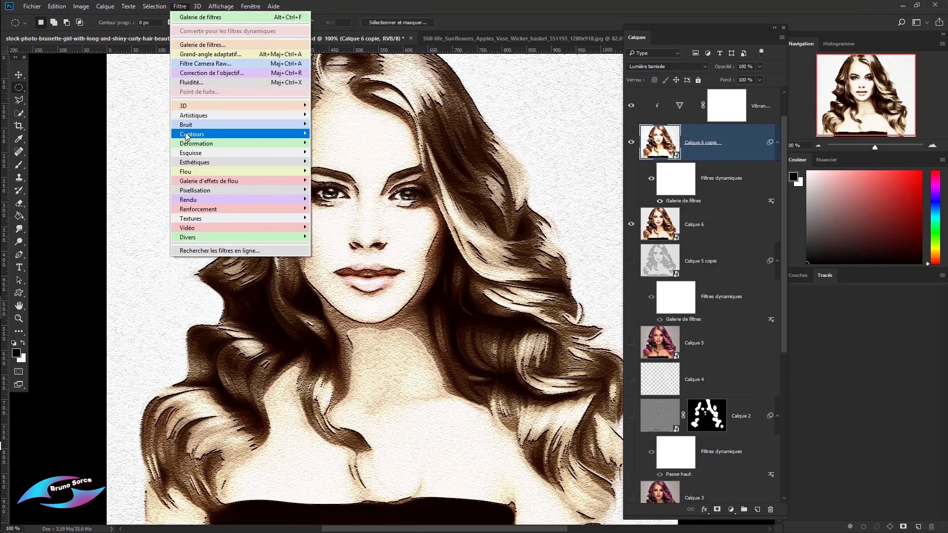
mouse_move(194, 137)
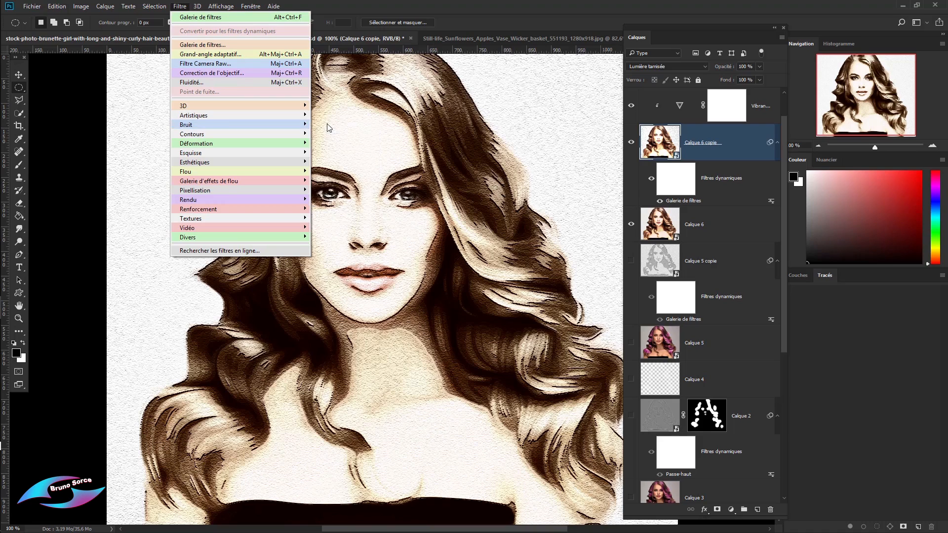
mouse_move(272, 125)
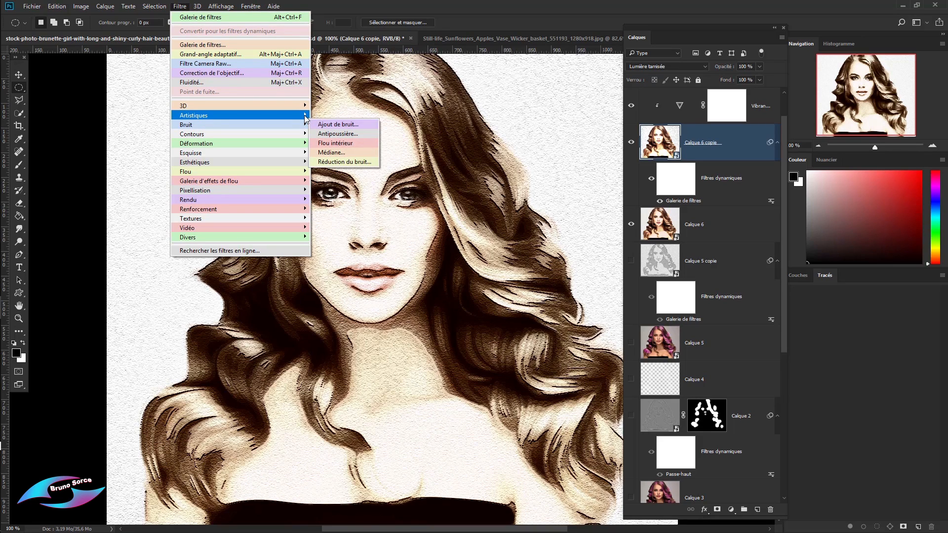
mouse_move(296, 115)
click(506, 16)
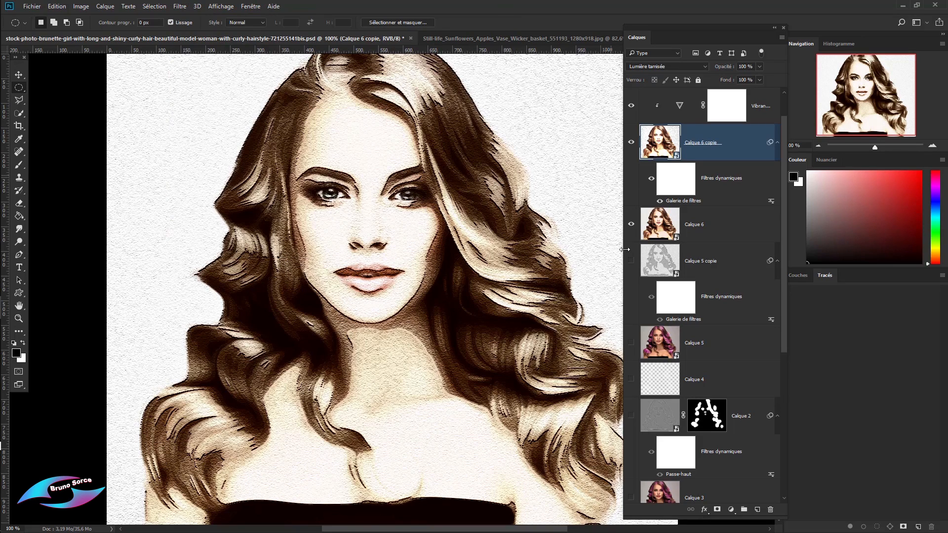
- Delete the Barbouillage effect layer from the smart filter on Calque 6 copie, keeping only Contour postérisé
double_click(692, 202)
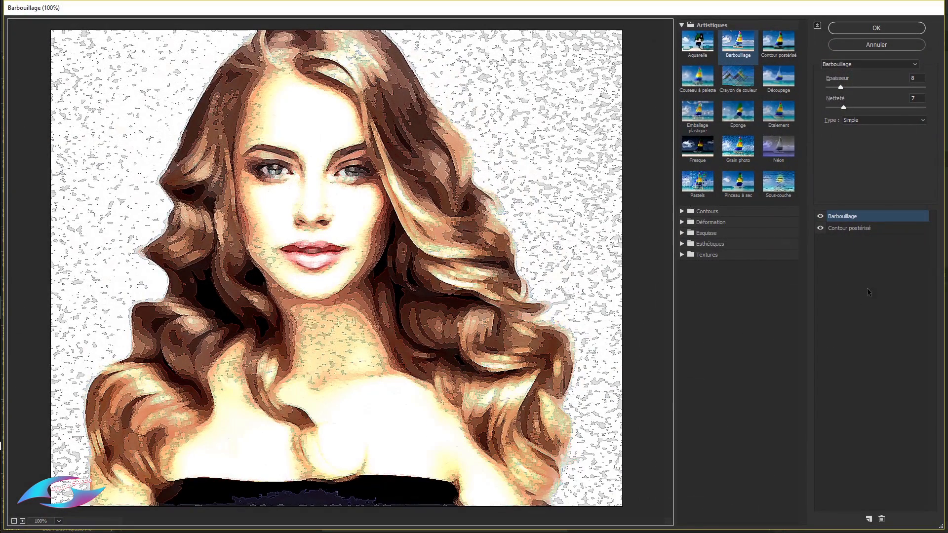
click(842, 219)
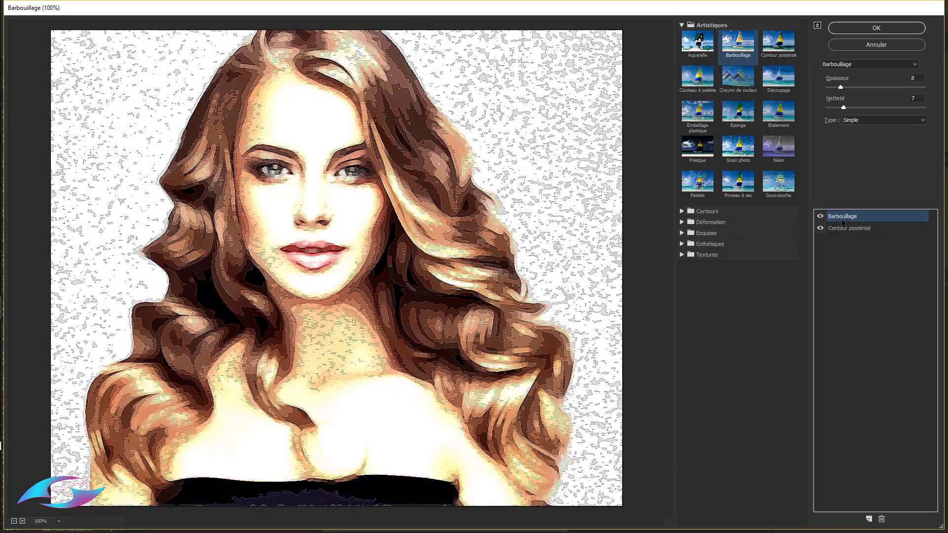
click(882, 519)
click(871, 28)
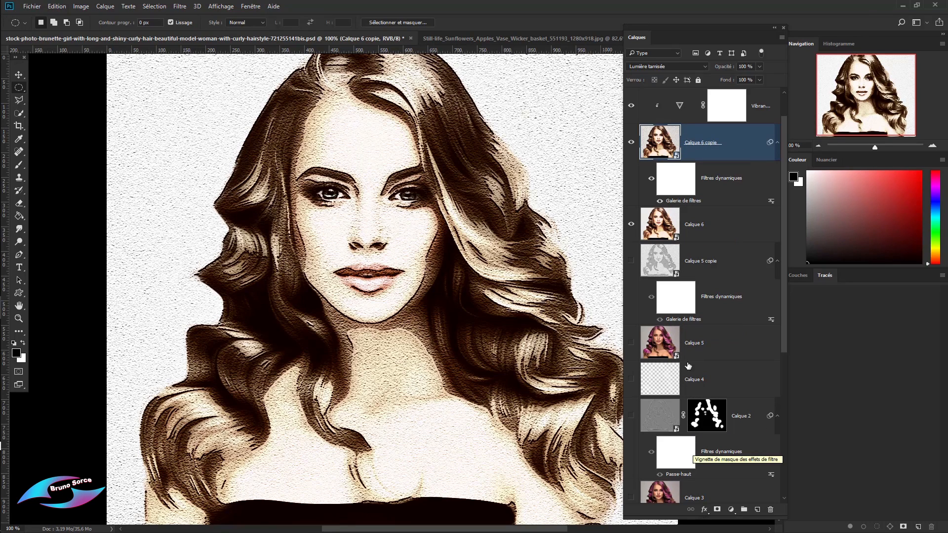
- Close the portrait document and duplicate the Calque 1 copie smart-object layer in the sunflower still-life image
click(783, 28)
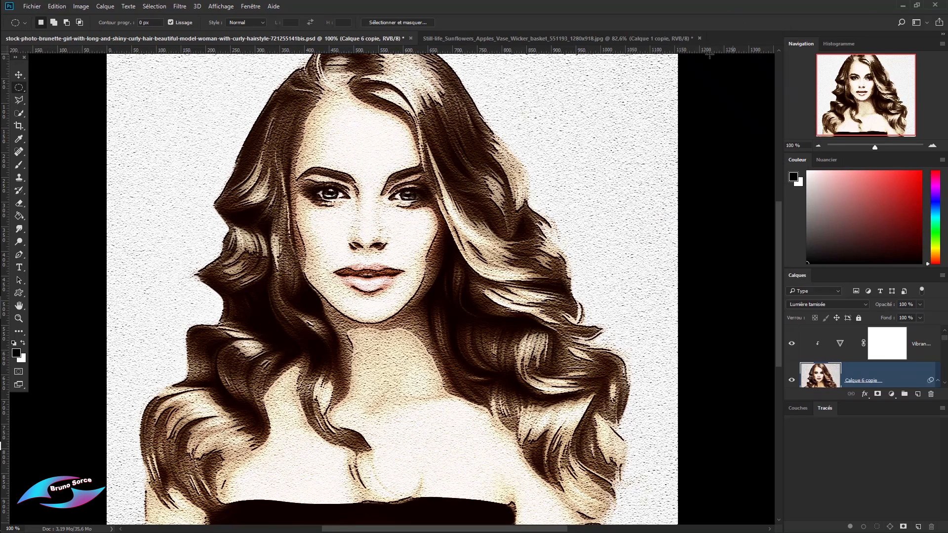
click(410, 38)
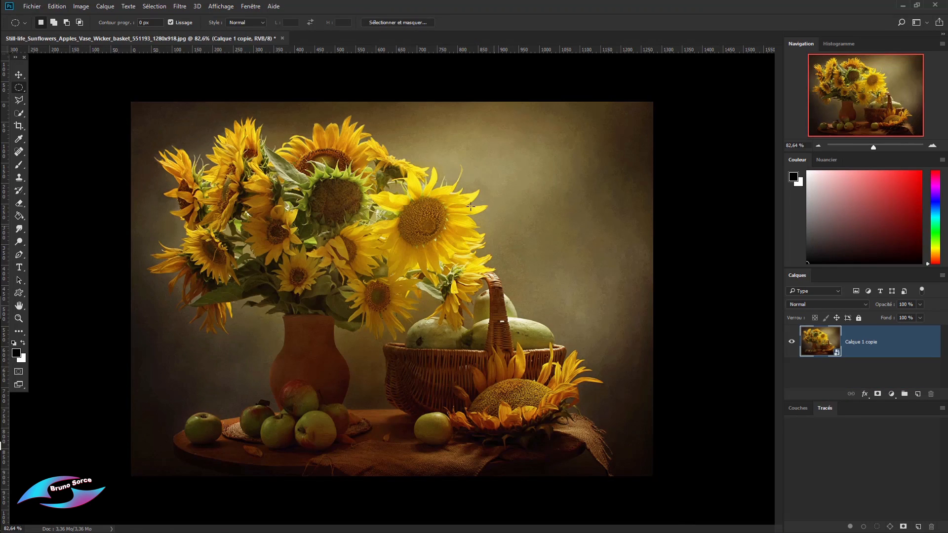
drag(797, 275, 674, 111)
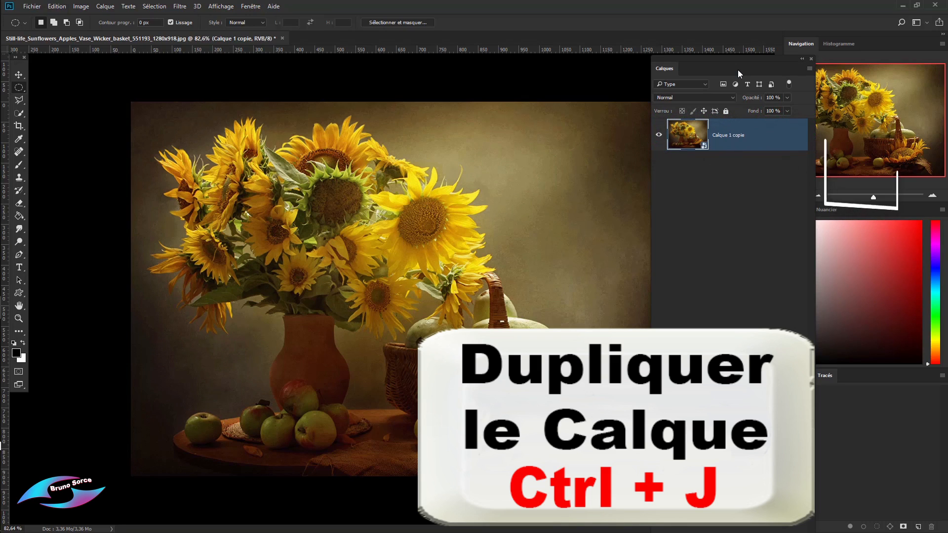
key(ctrl+j)
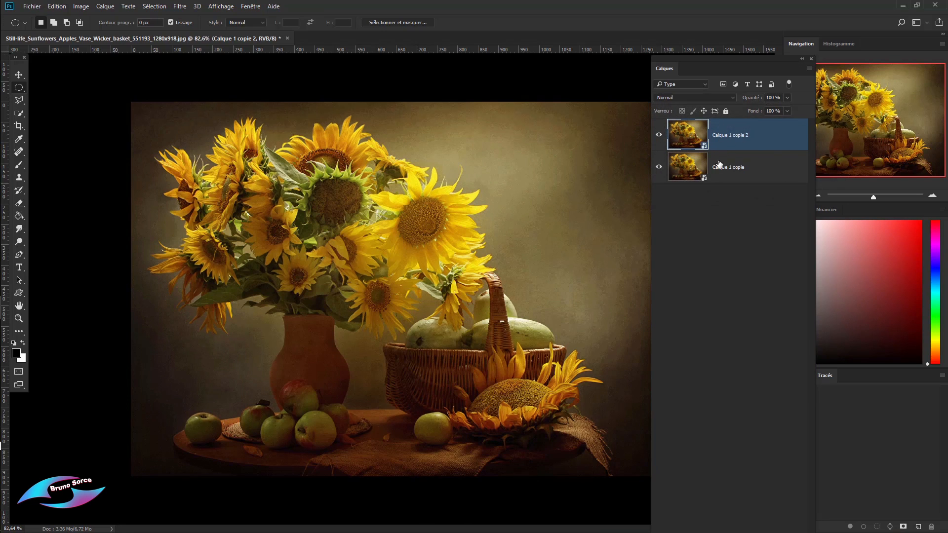
- Look through the Artistiques filter category for the duplicated layer without applying a filter
click(181, 6)
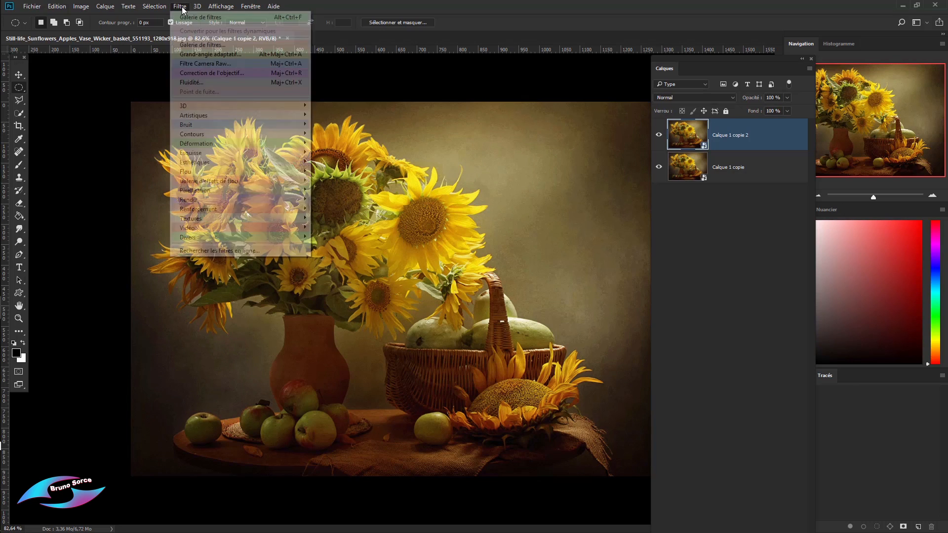
mouse_move(195, 115)
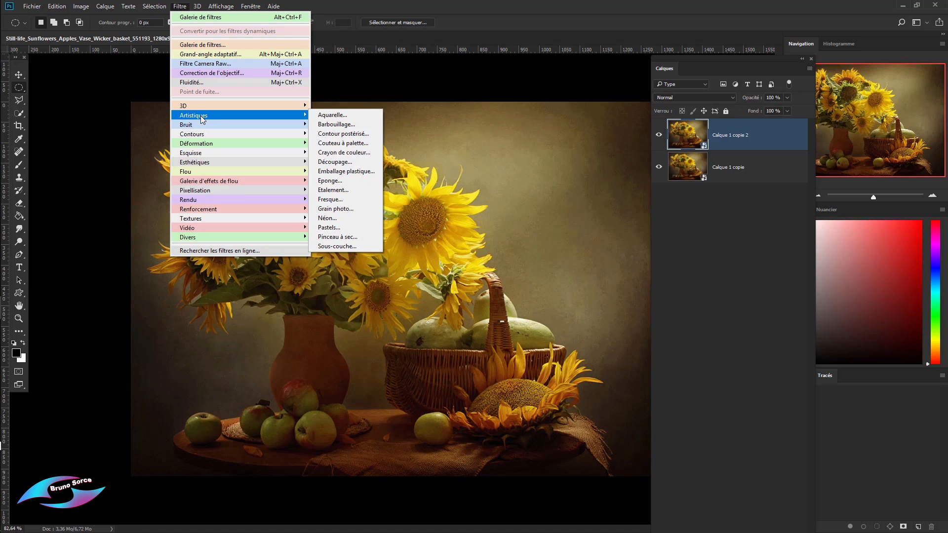
click(475, 22)
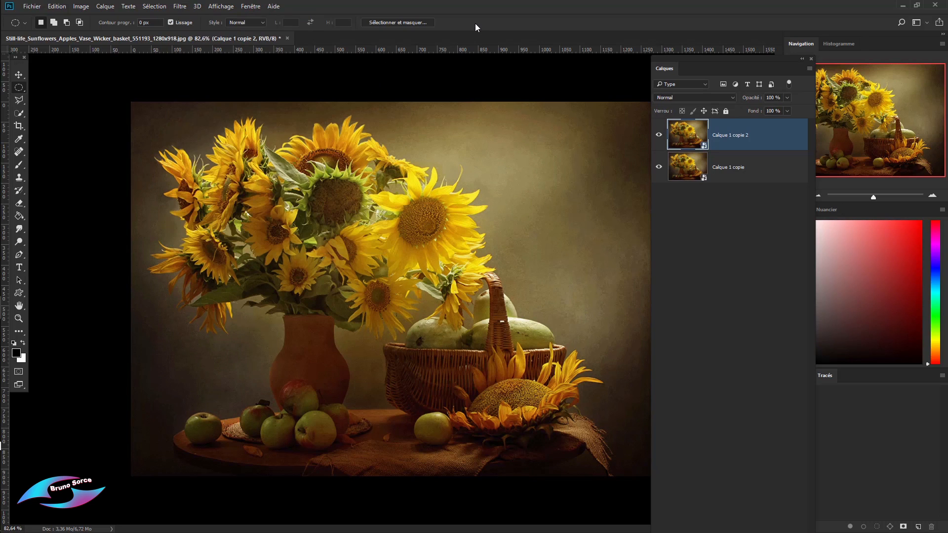
- Check the Modules externes preferences for the option Afficher tous les groupes et noms de la galerie de filtres
click(56, 7)
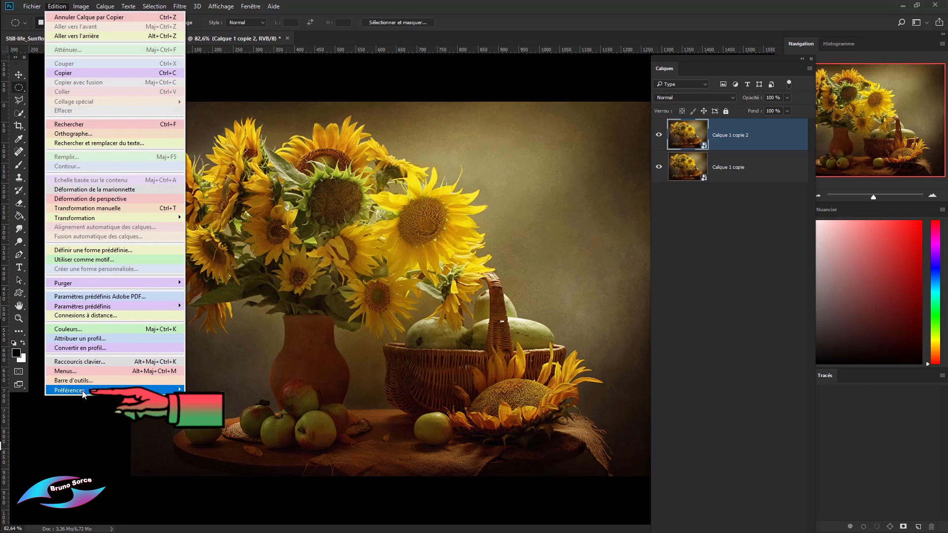
mouse_move(83, 394)
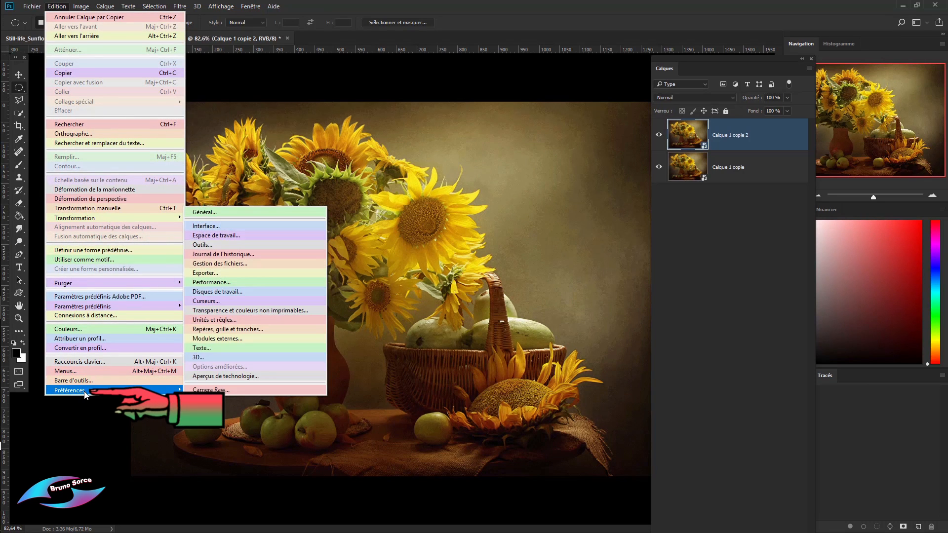
click(227, 340)
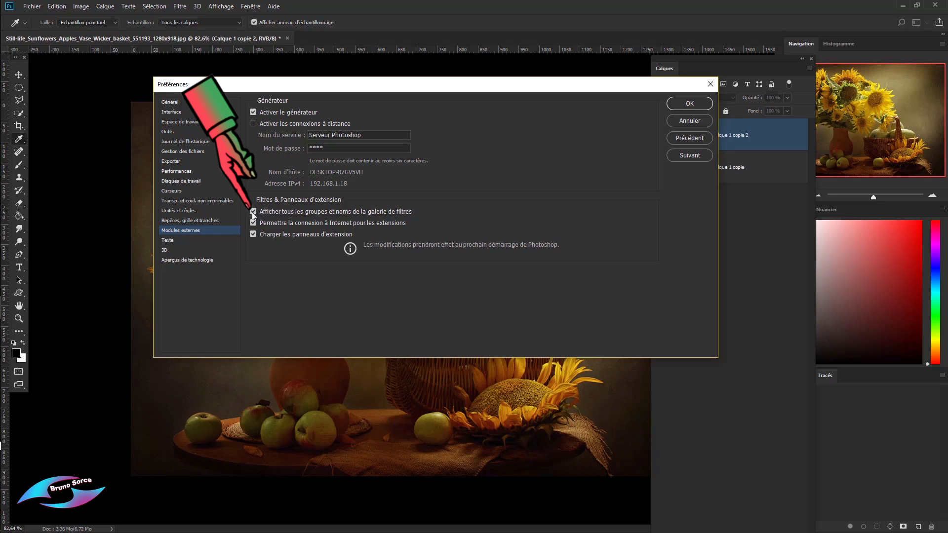
click(690, 103)
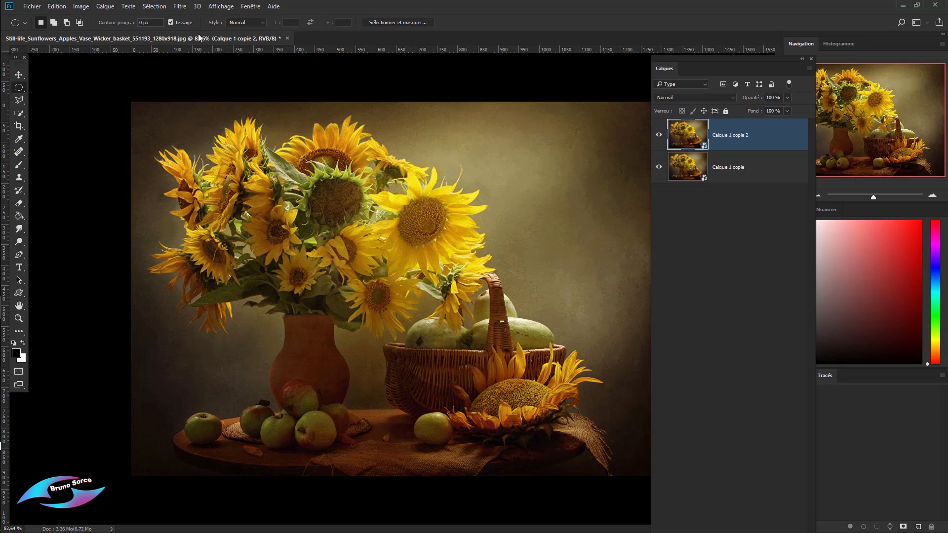
- Apply the artistic Contour postérisé filter to Calque 1 copie 2 as a smart filter
click(180, 7)
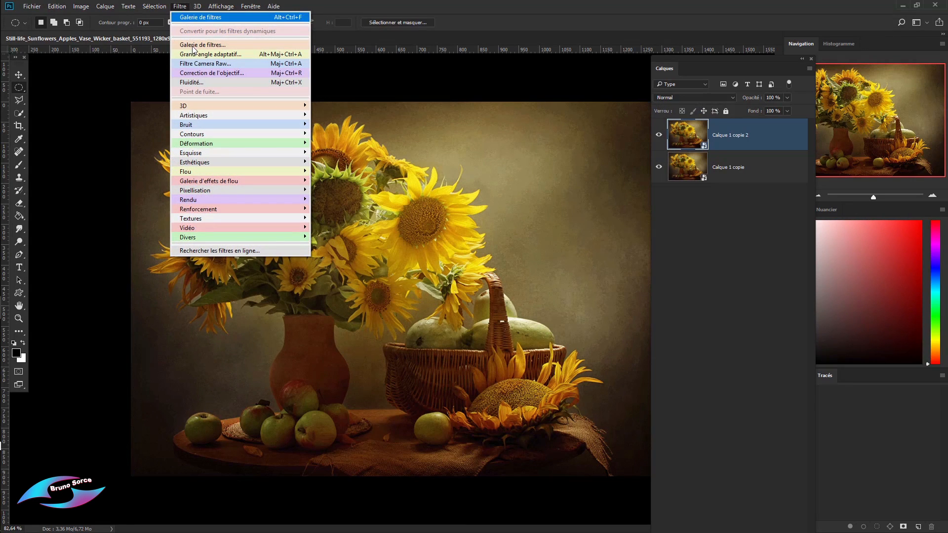
mouse_move(200, 118)
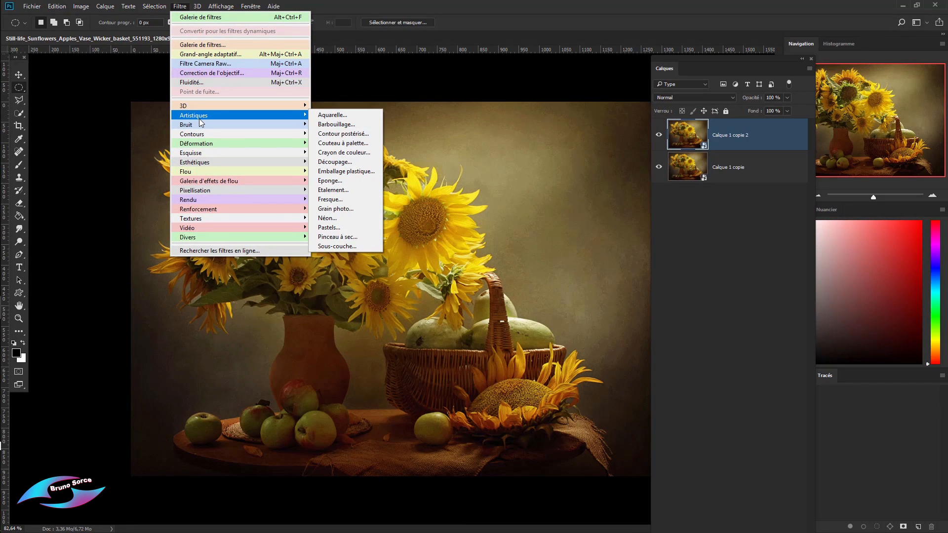
click(342, 134)
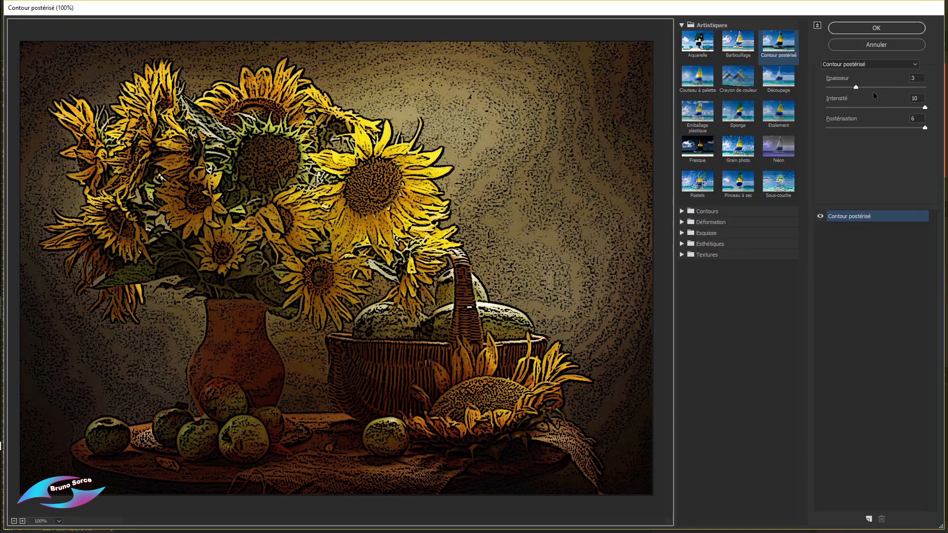
click(868, 30)
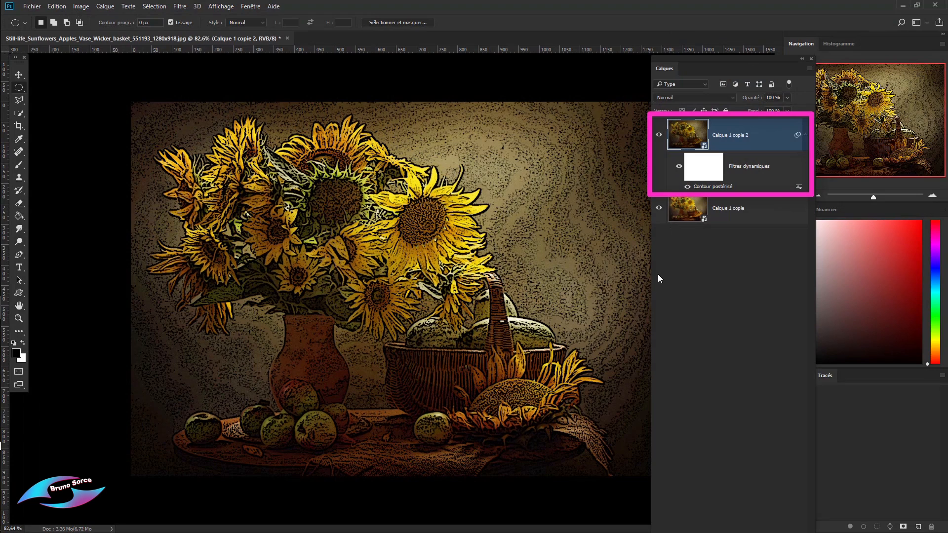
- Edit the Contour postérisé smart filter, previewing Grain photo and replacing the effect with Pastels
double_click(716, 186)
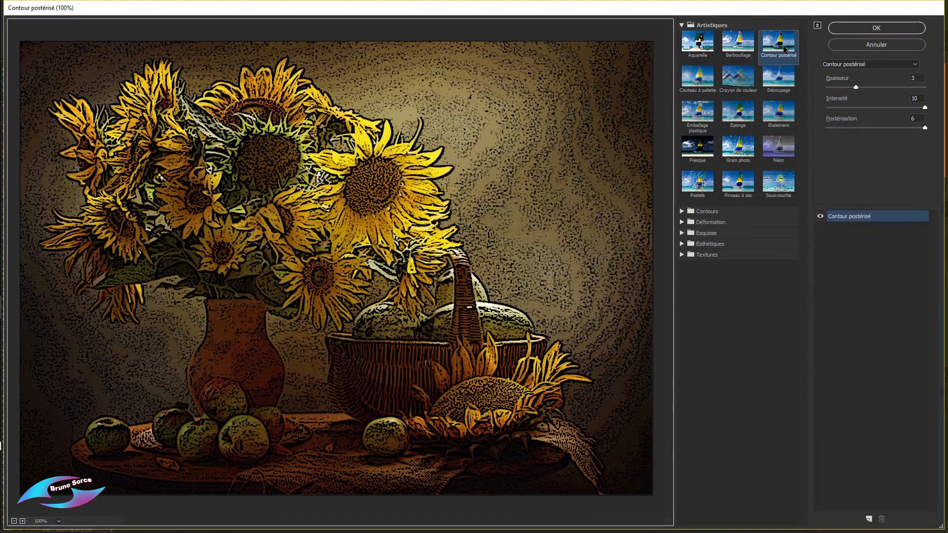
click(736, 154)
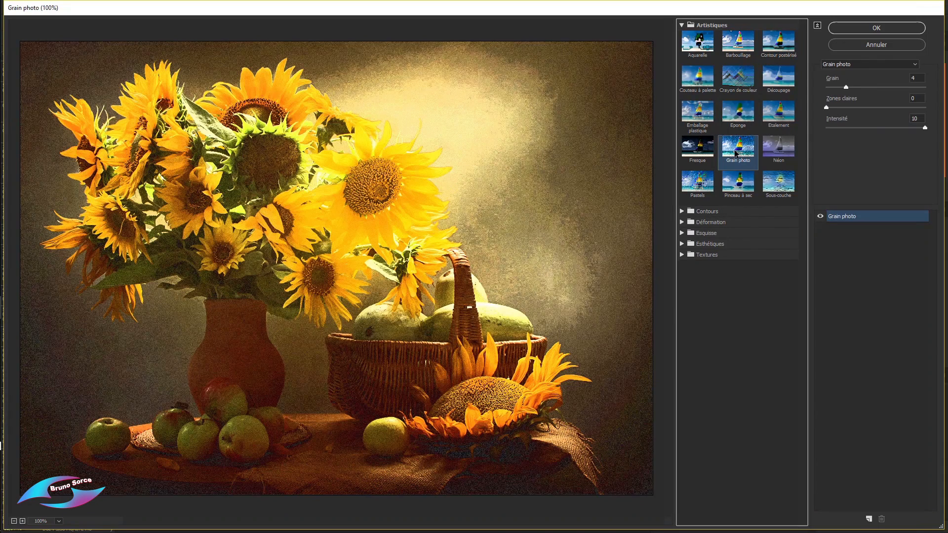
click(698, 183)
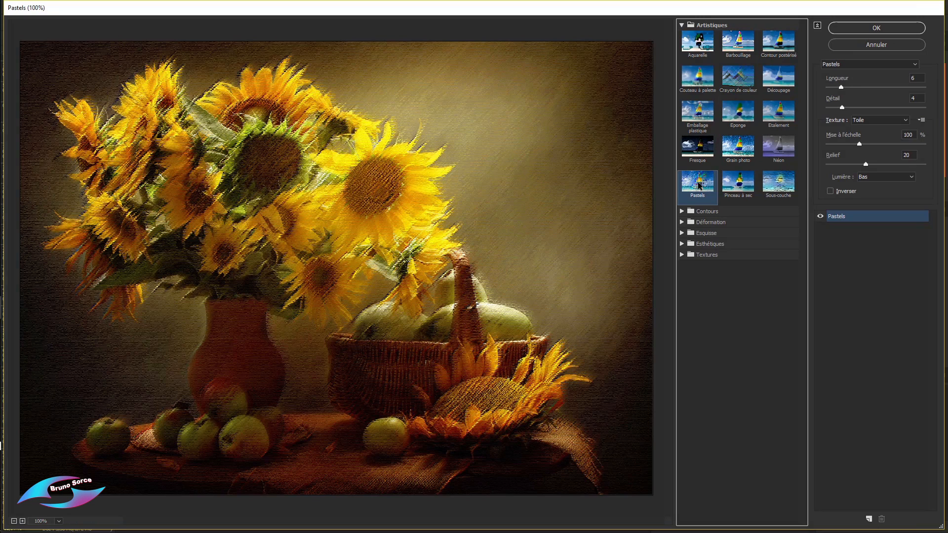
click(876, 28)
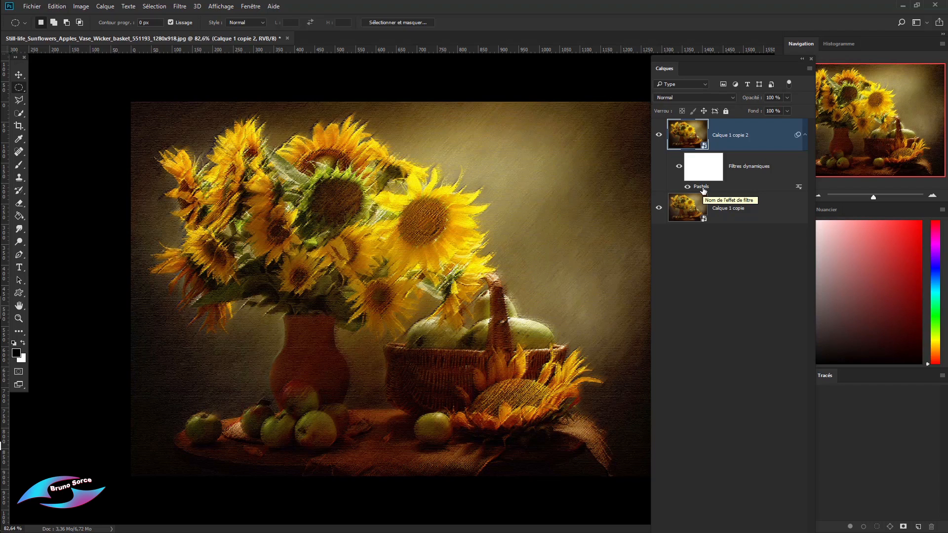
- Add a second artistic smart filter, Contour postérisé, above Pastels on Calque 1 copie 2
click(179, 7)
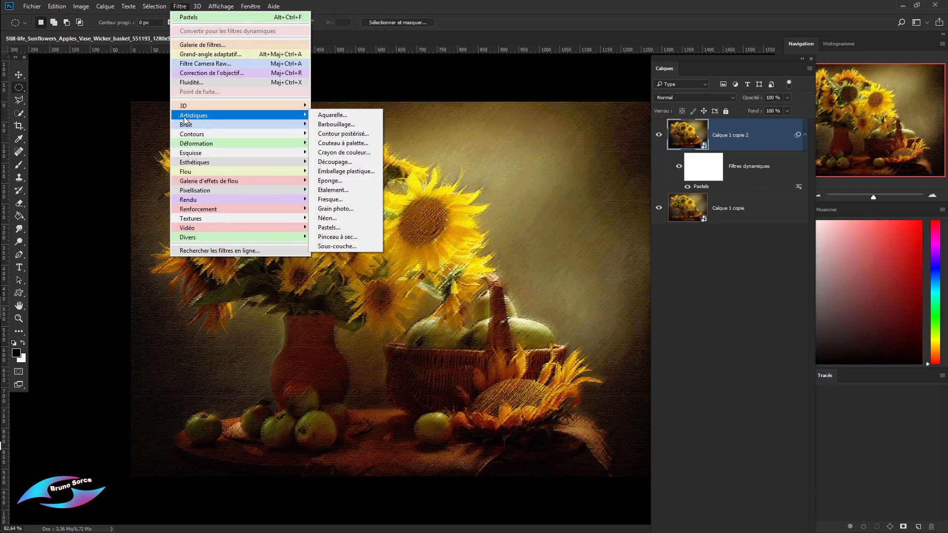
click(340, 140)
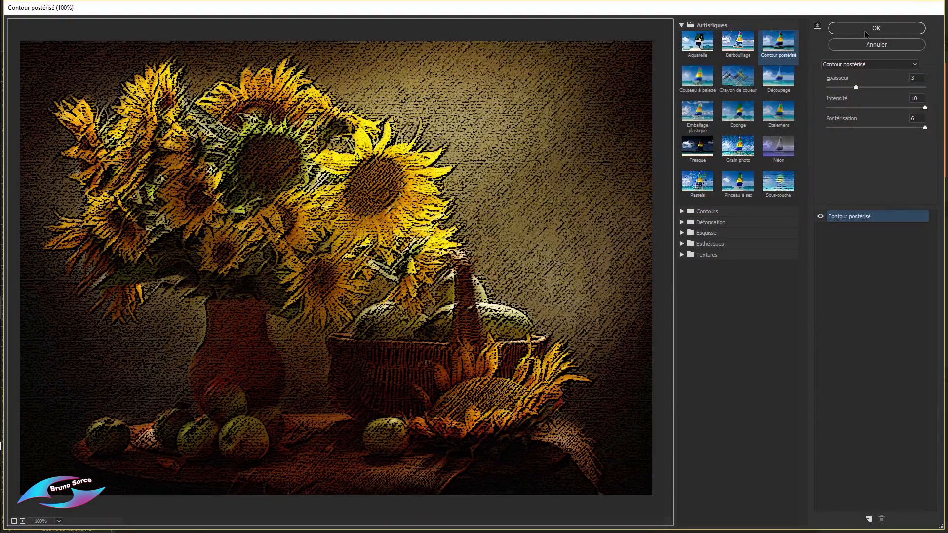
click(876, 28)
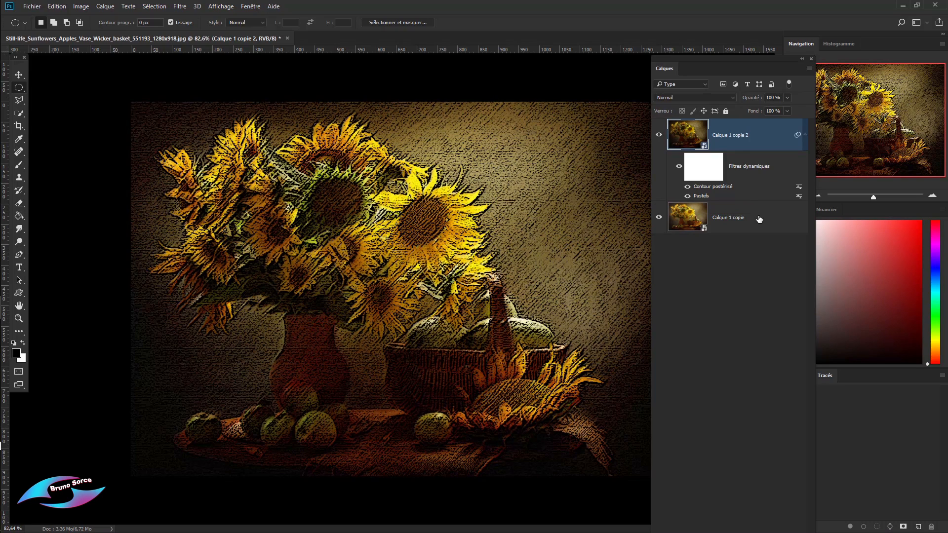
- Compare the filtered layer with the original by lowering its opacity to 0 %, toggling Calque 1 copie's visibility, and restoring opacity to 100 %
drag(742, 69, 689, 72)
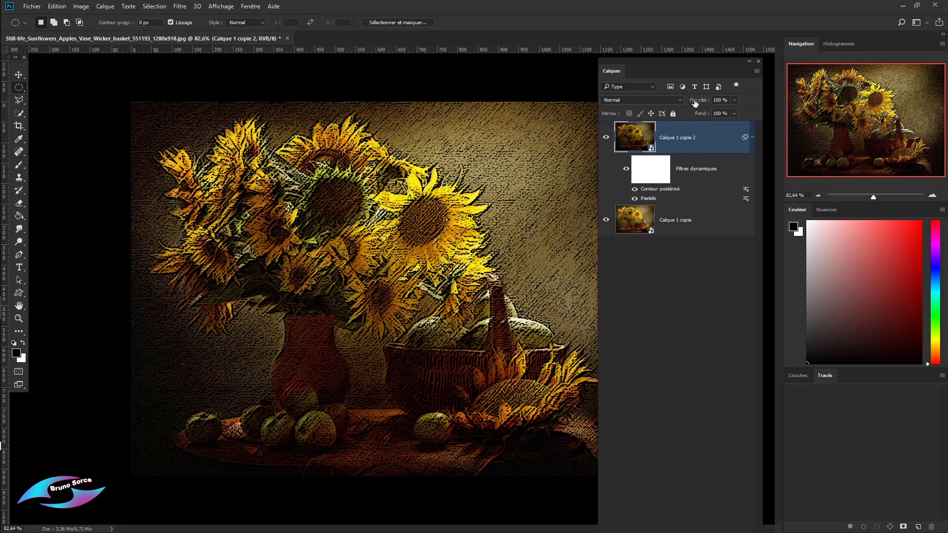
drag(695, 104, 665, 104)
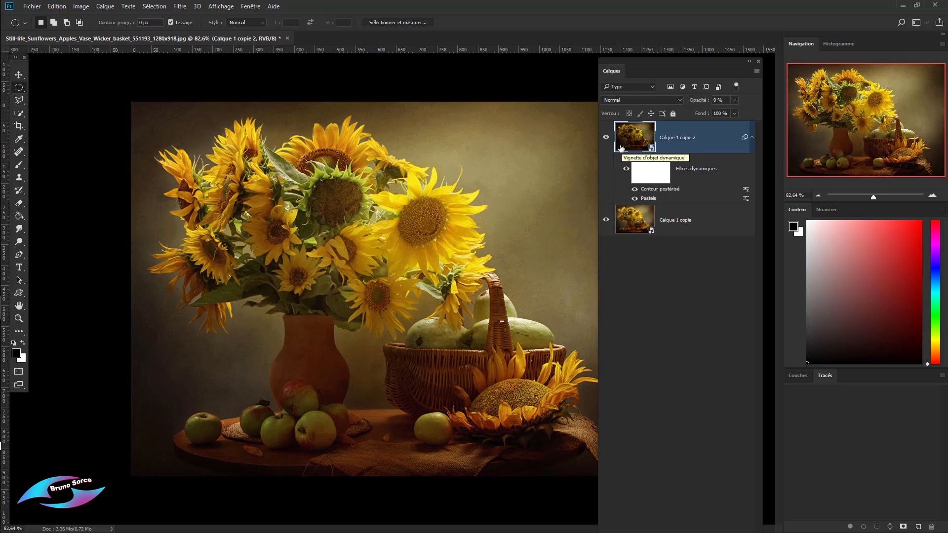
click(607, 223)
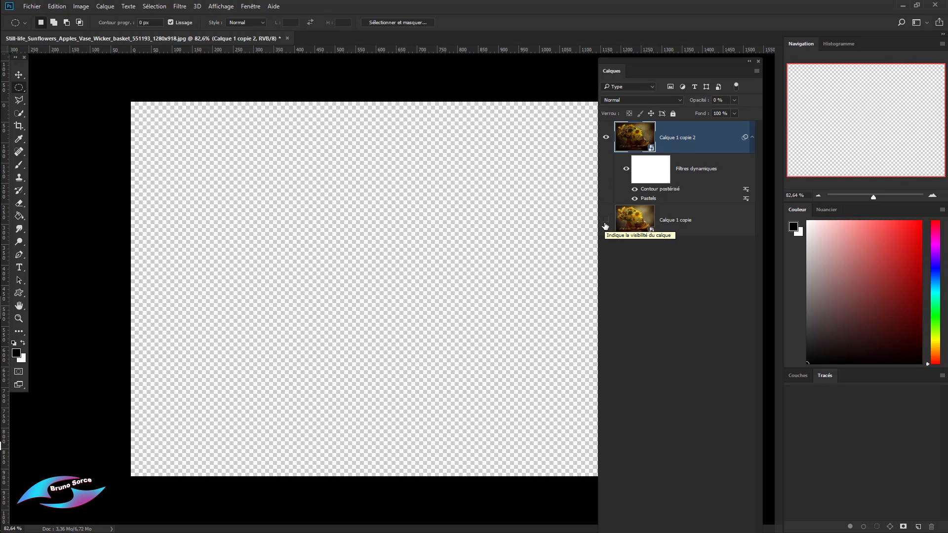
click(606, 222)
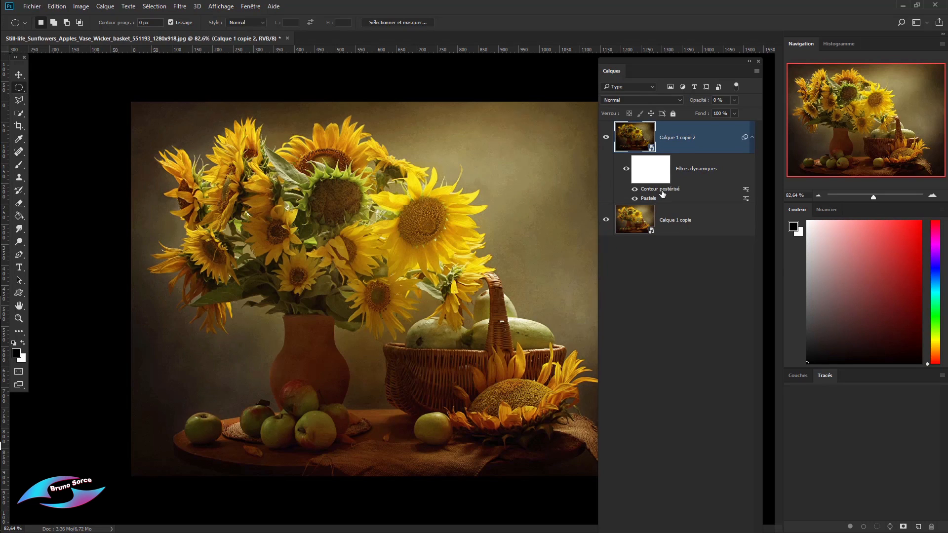
drag(695, 104, 755, 107)
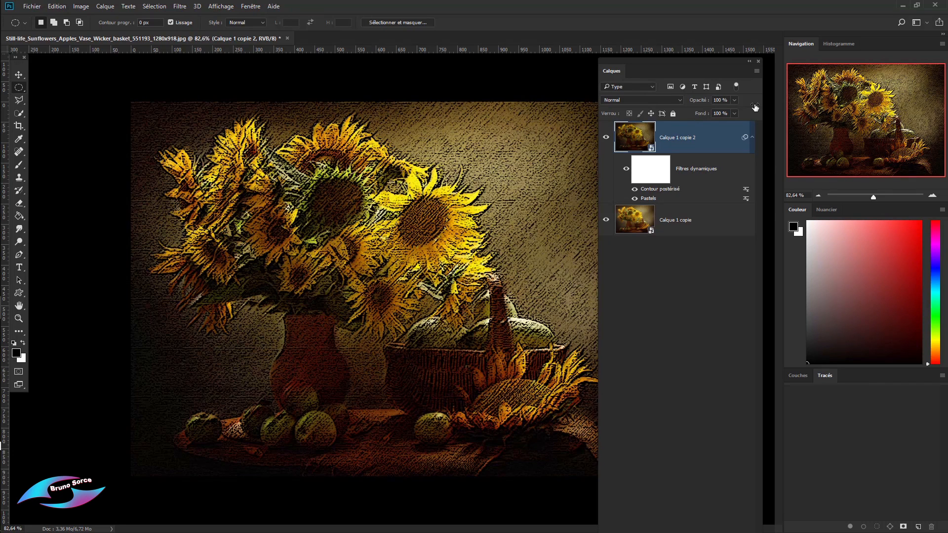
- Delete the Pastels smart filter from Calque 1 copie 2
right_click(651, 199)
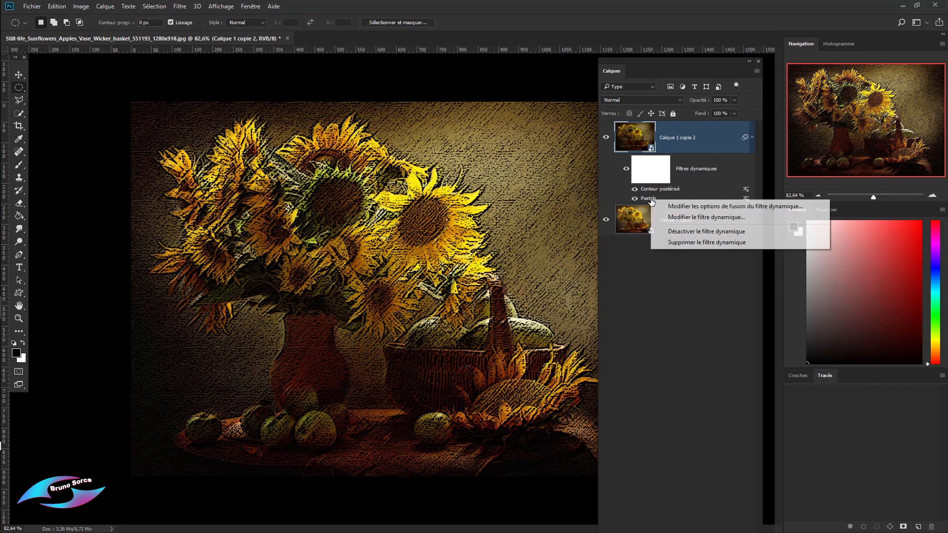
click(677, 242)
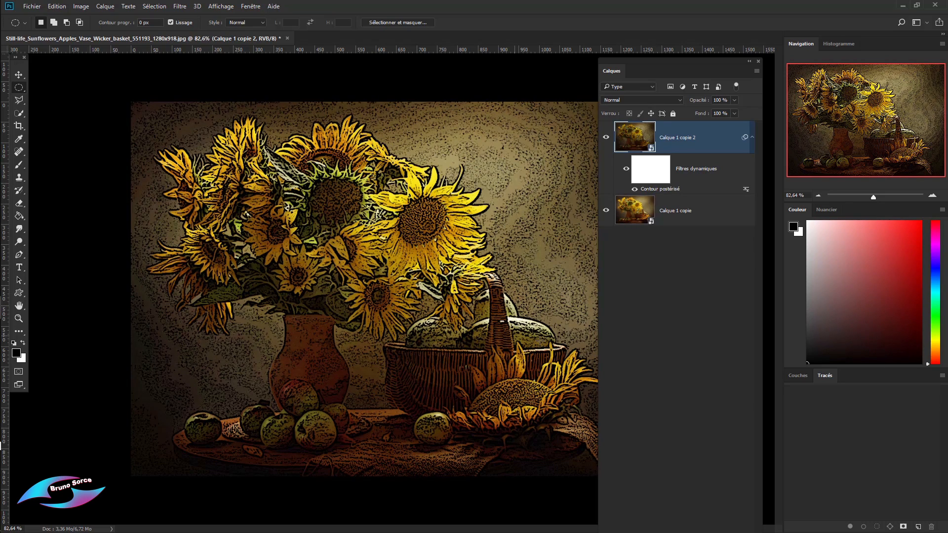
- In the Contour postérisé smart filter's blending options, preview Lumière tamisée and Incrustation, restore Normal mode, and set the opacity to 33 %
double_click(747, 191)
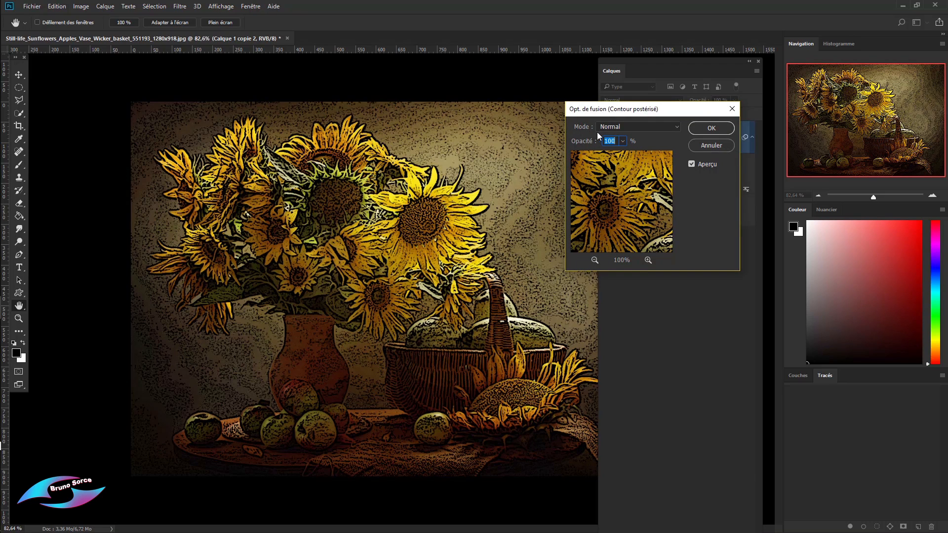
click(677, 125)
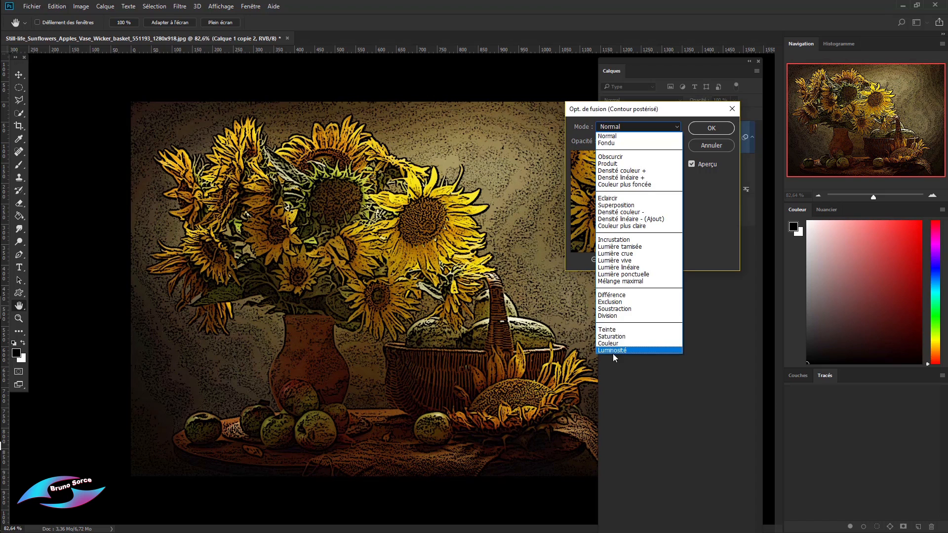
click(610, 247)
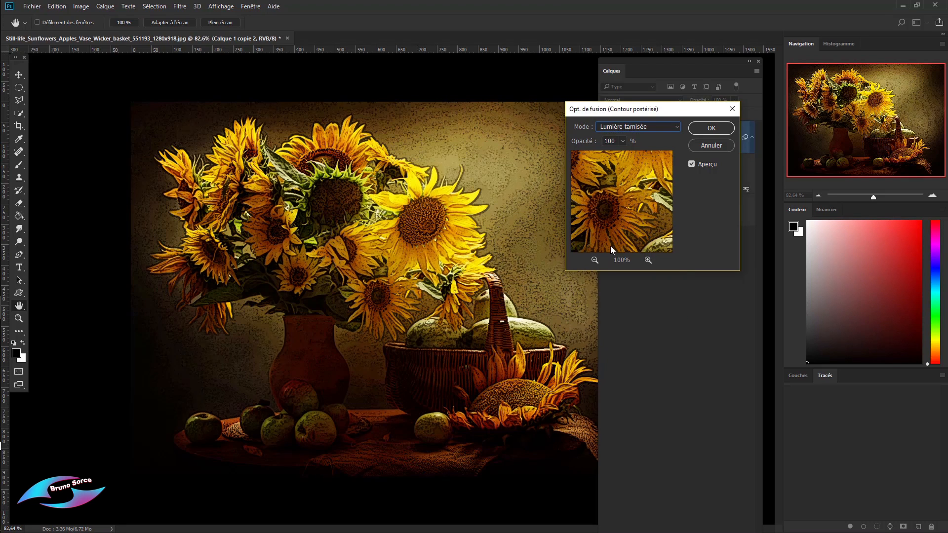
key(Up)
click(676, 128)
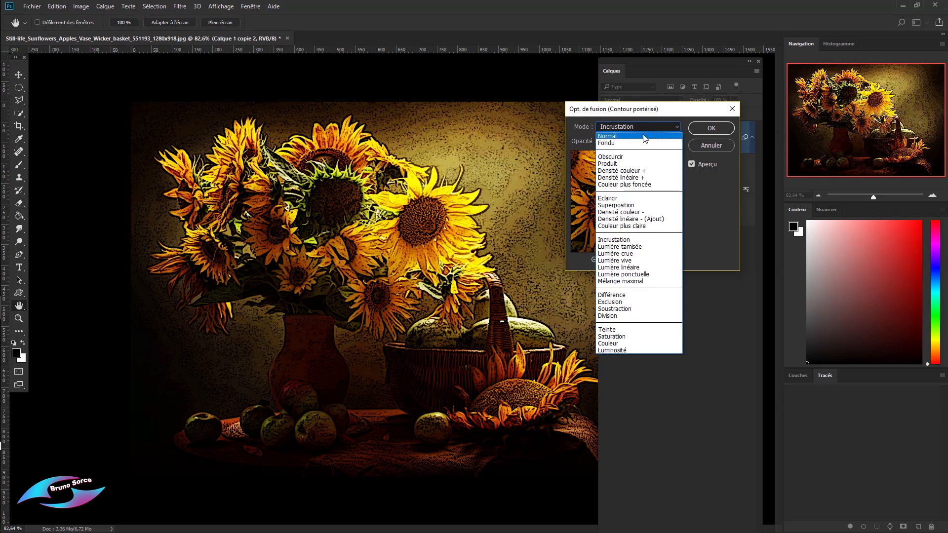
click(672, 136)
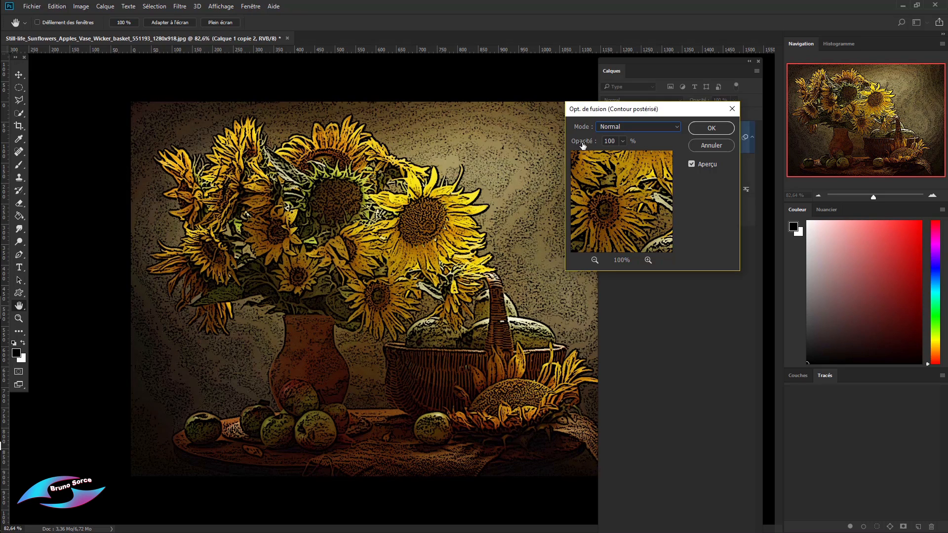
drag(583, 145, 550, 146)
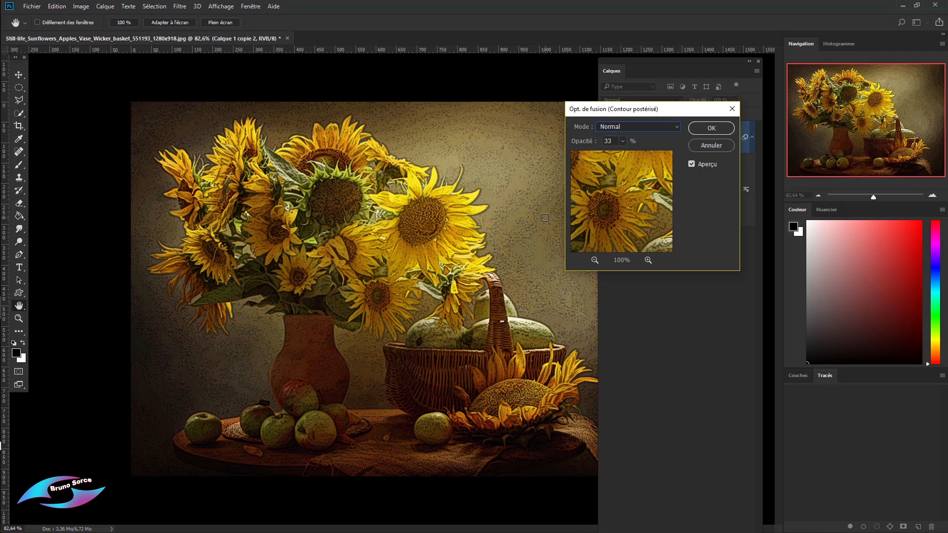
click(705, 132)
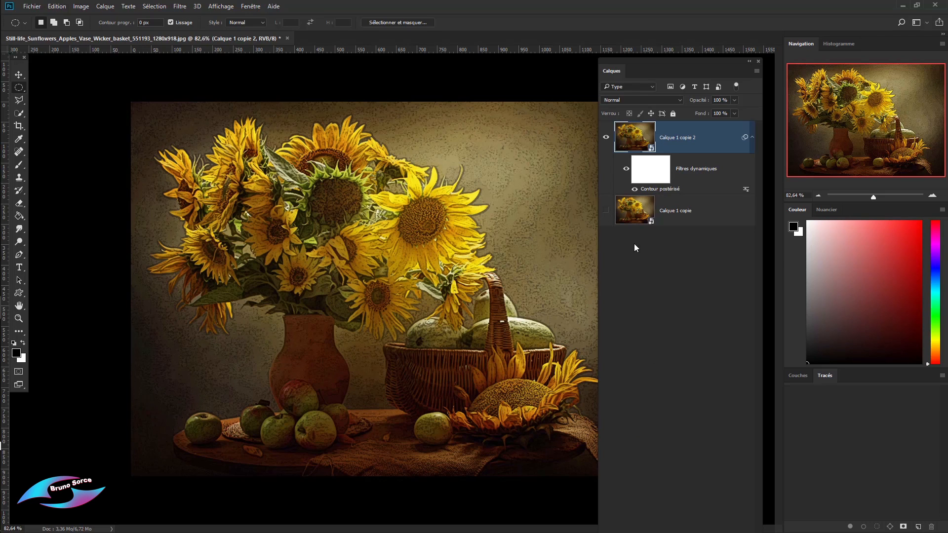
- Compare Calque 1 copie 2 with the original by toggling both layers' visibility, lowering its layer opacity to 34 % and restoring it to 100 %
click(607, 138)
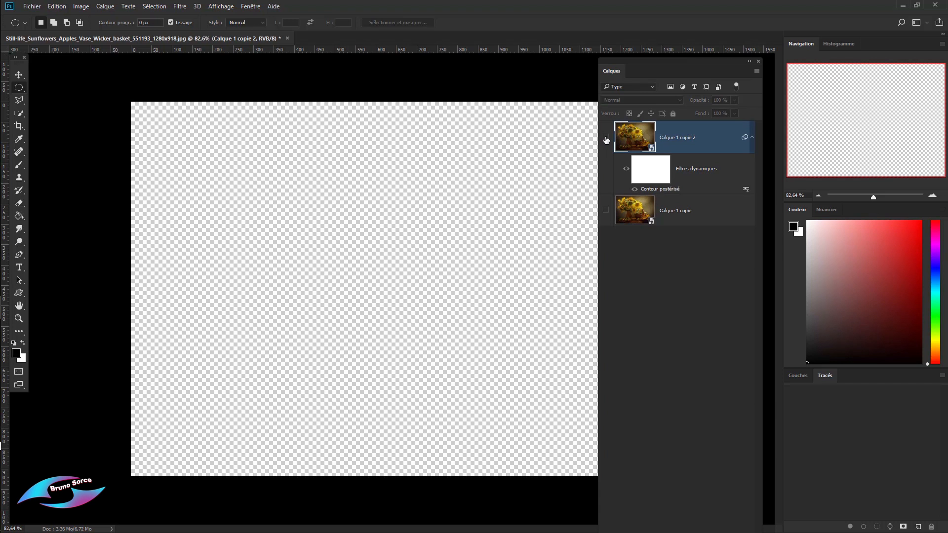
click(606, 139)
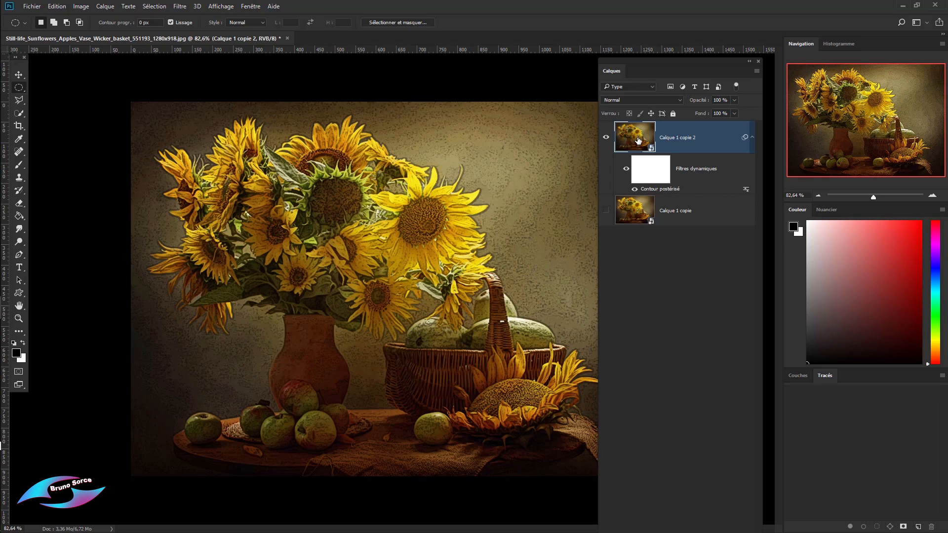
click(606, 210)
drag(697, 102, 659, 102)
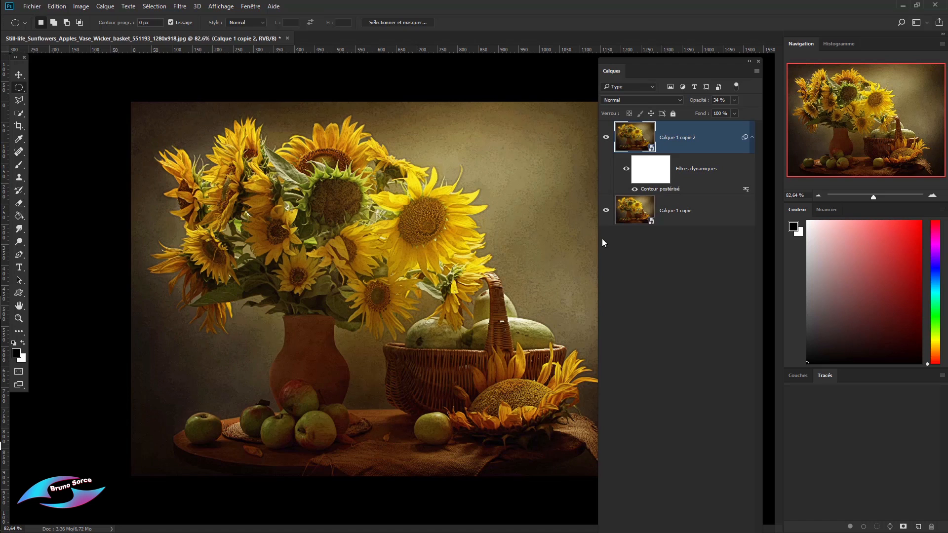
click(605, 211)
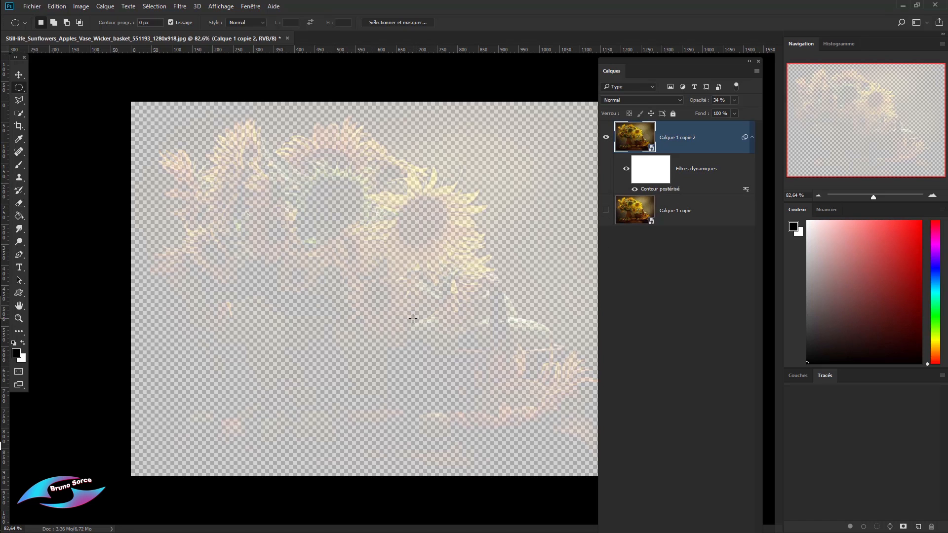
click(607, 211)
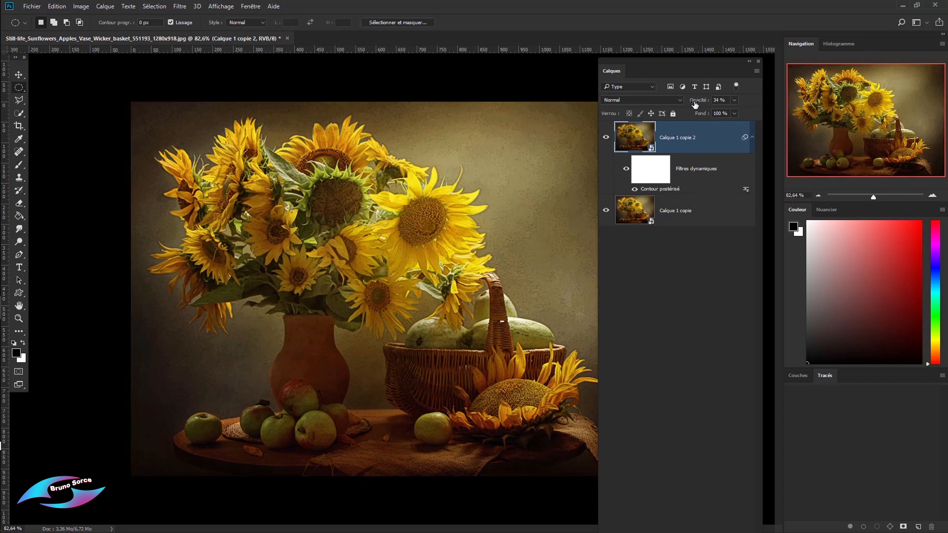
drag(694, 104, 744, 106)
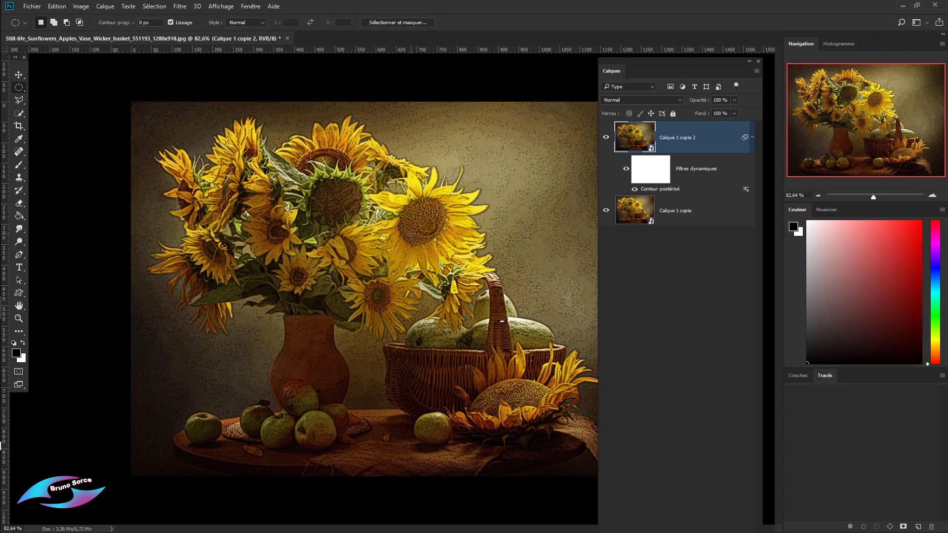
- Set the Contour postérisé smart filter's blending opacity to 100 %, keeping the Normal mode
double_click(745, 190)
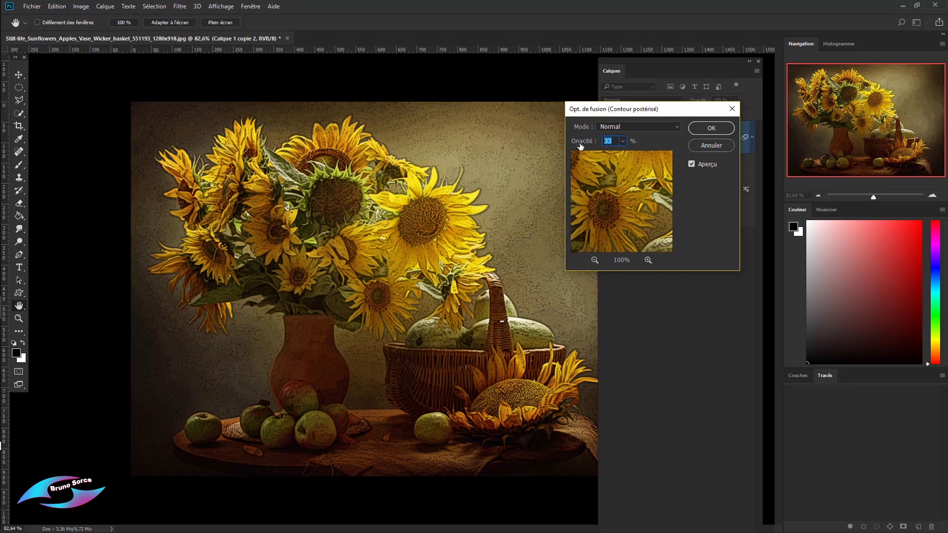
drag(580, 145, 642, 153)
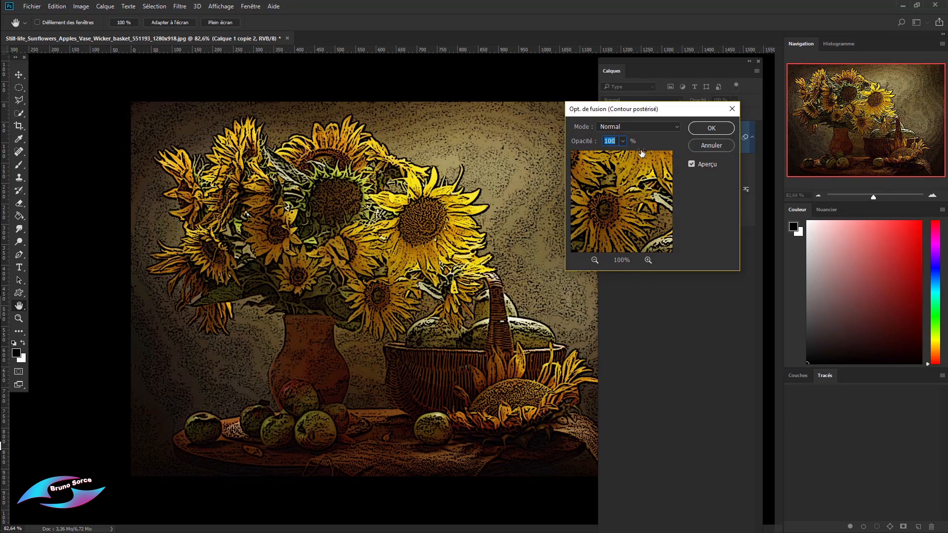
click(644, 129)
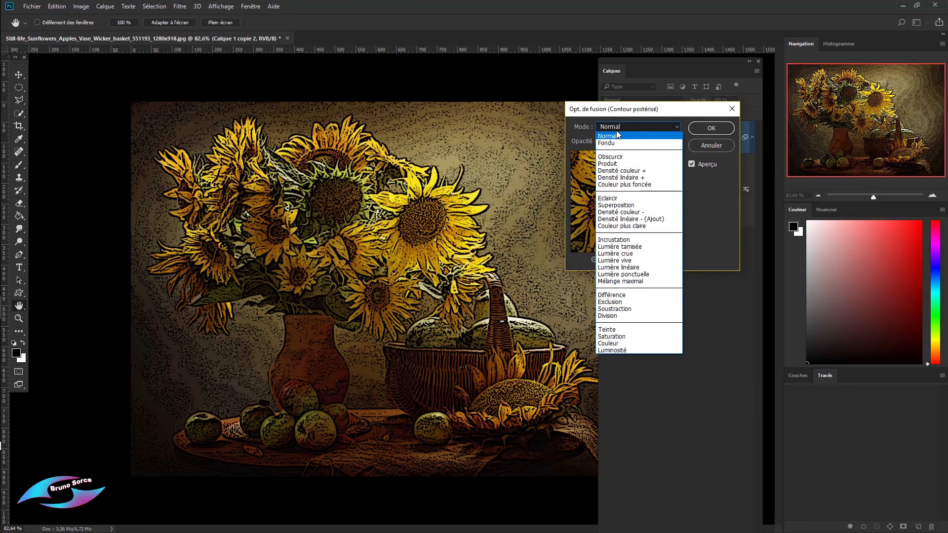
click(712, 132)
click(707, 130)
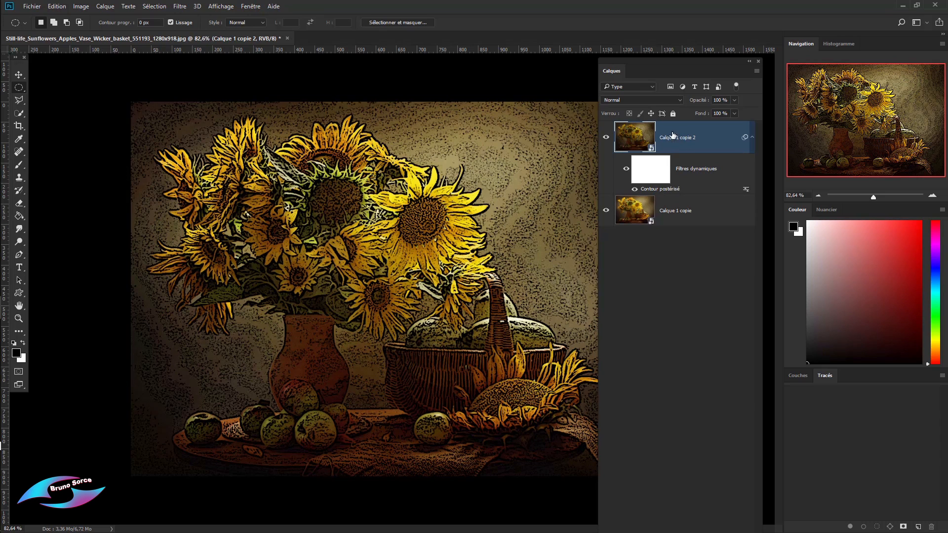
- Try the Incrustation blend mode on the Calque 1 copie 2 layer, then set the layer to Normal
click(677, 101)
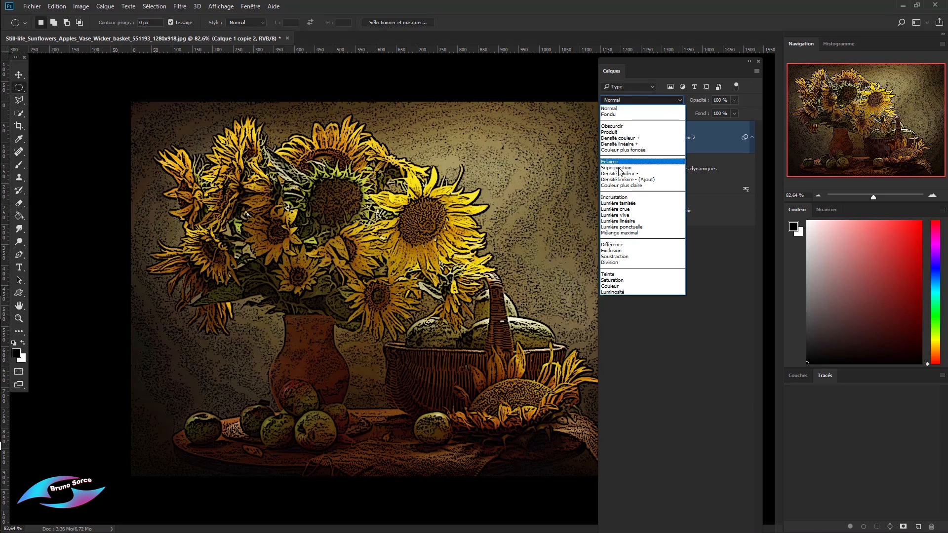
click(621, 198)
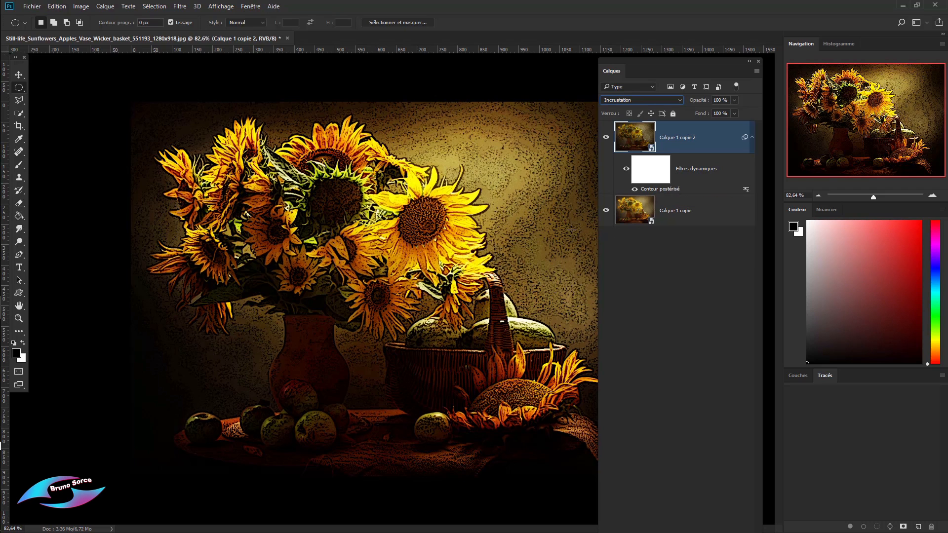
click(646, 102)
click(623, 113)
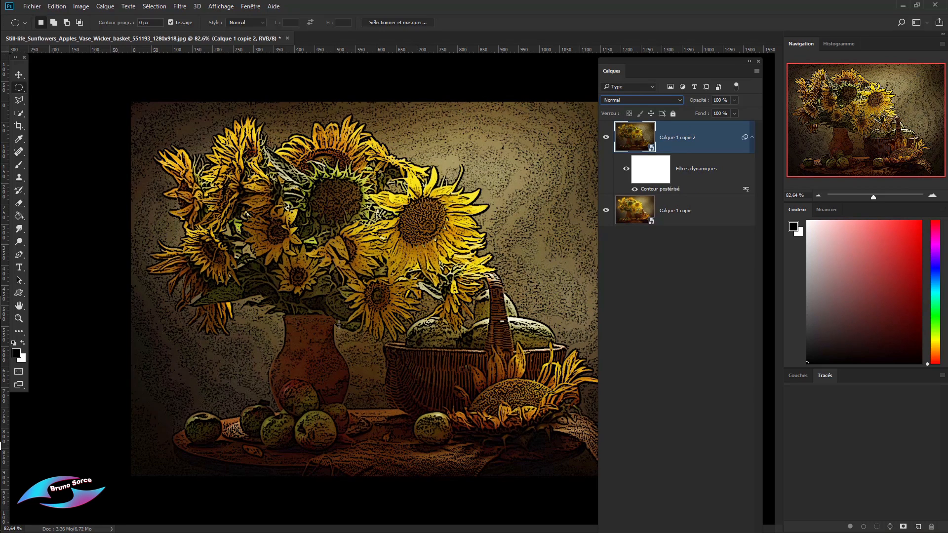
- Delete the Contour postérisé smart filter from Calque 1 copie 2
right_click(660, 190)
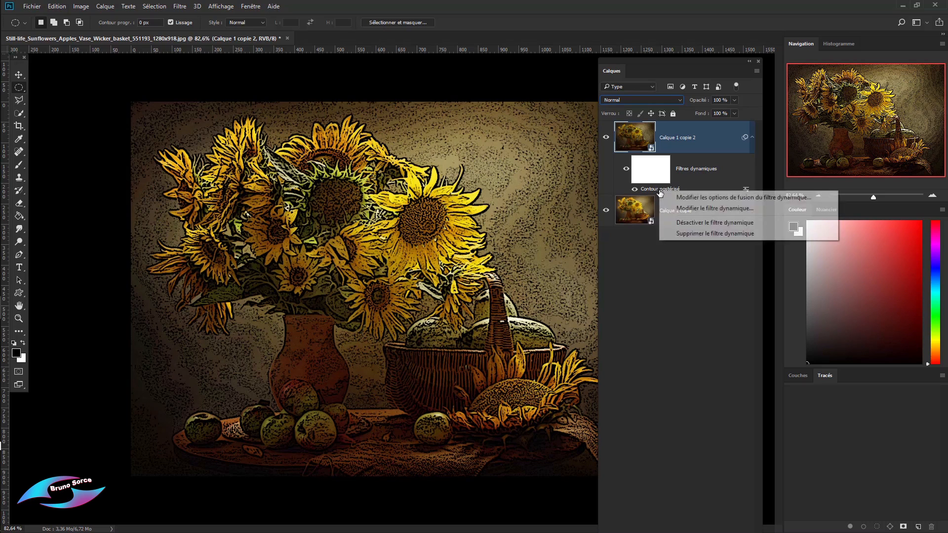
click(694, 234)
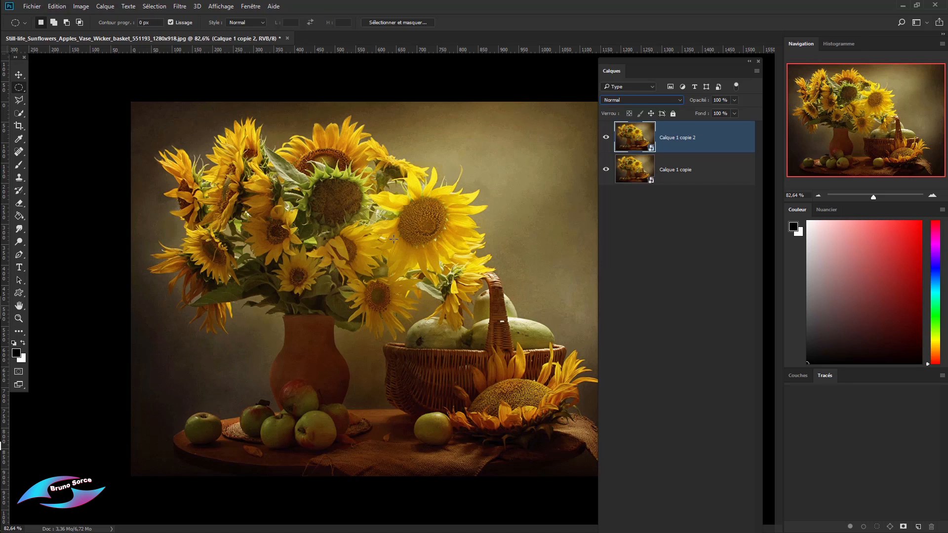
- Draw a rectangular selection covering the vase and most of the sunflower bouquet
right_click(18, 88)
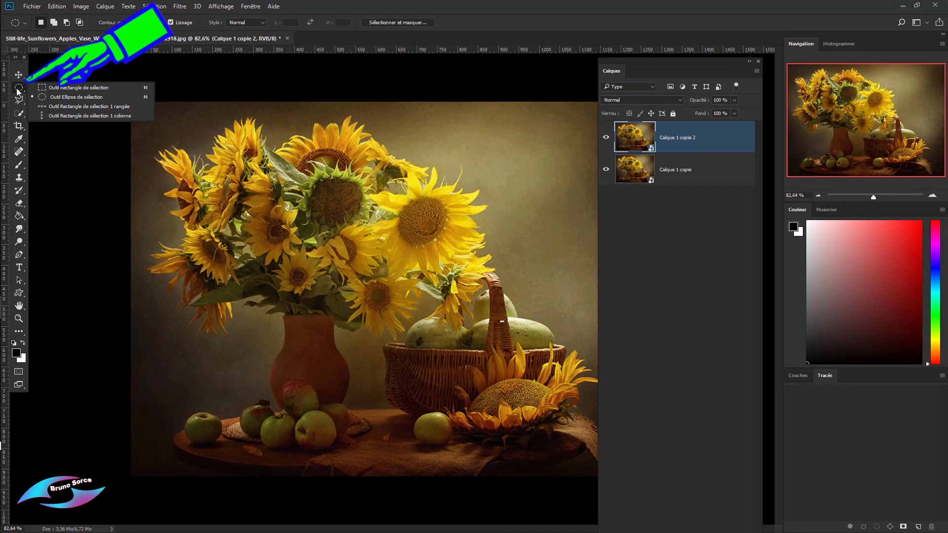
click(66, 86)
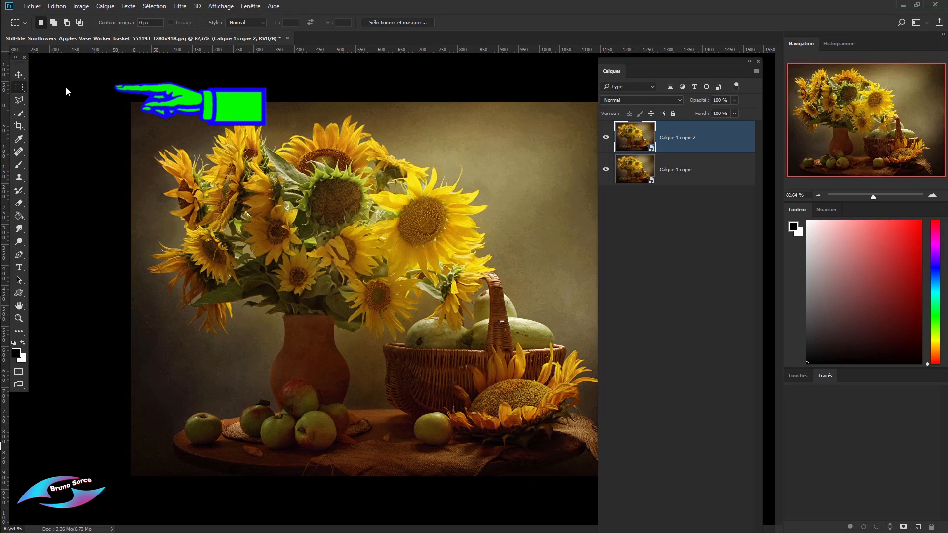
drag(205, 145, 499, 419)
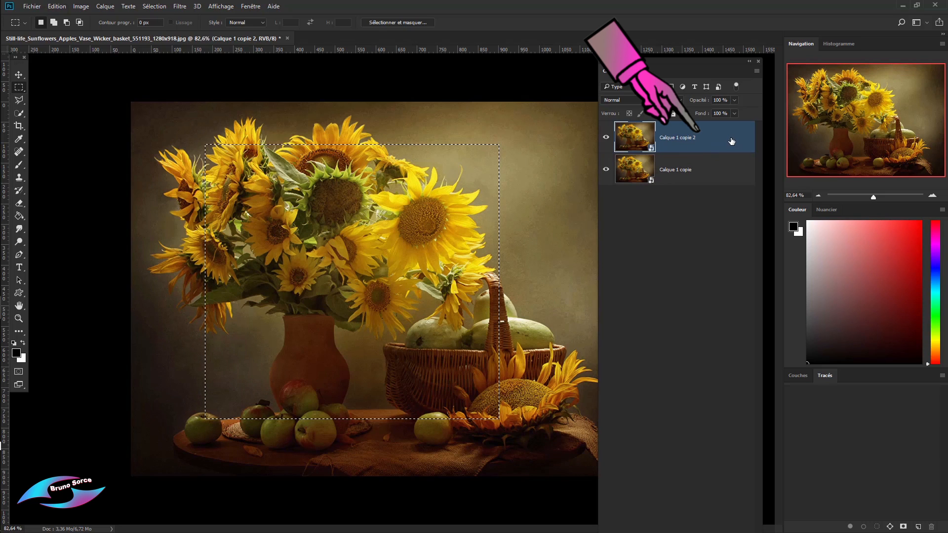
- Apply the Diagonales contour filter to the selected area of Calque 1 copie 2 with Balance 90, Longueur 47 and Netteté 3
click(180, 7)
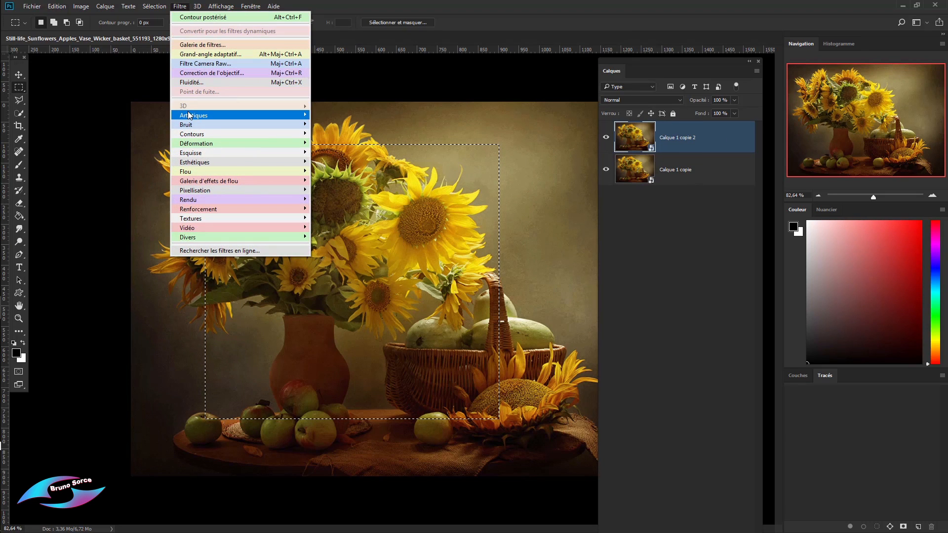
mouse_move(188, 116)
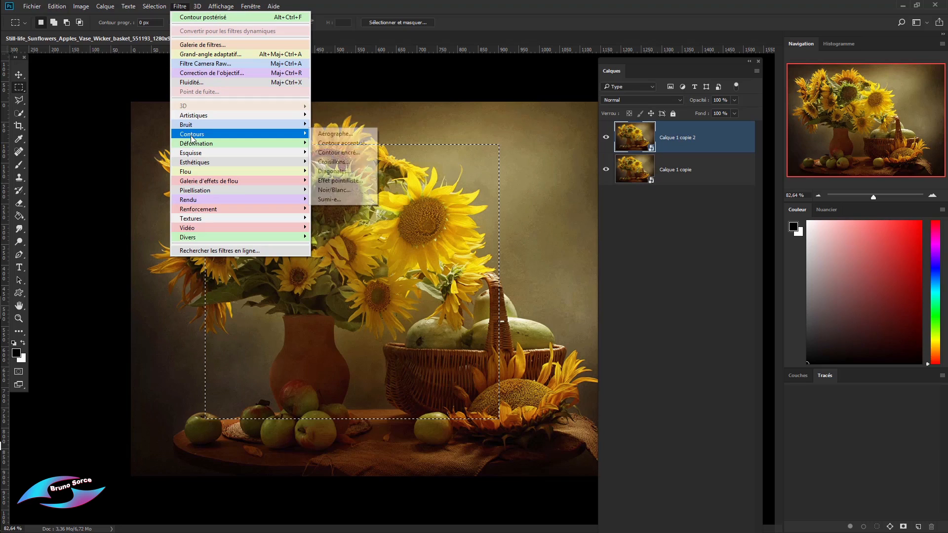
mouse_move(192, 134)
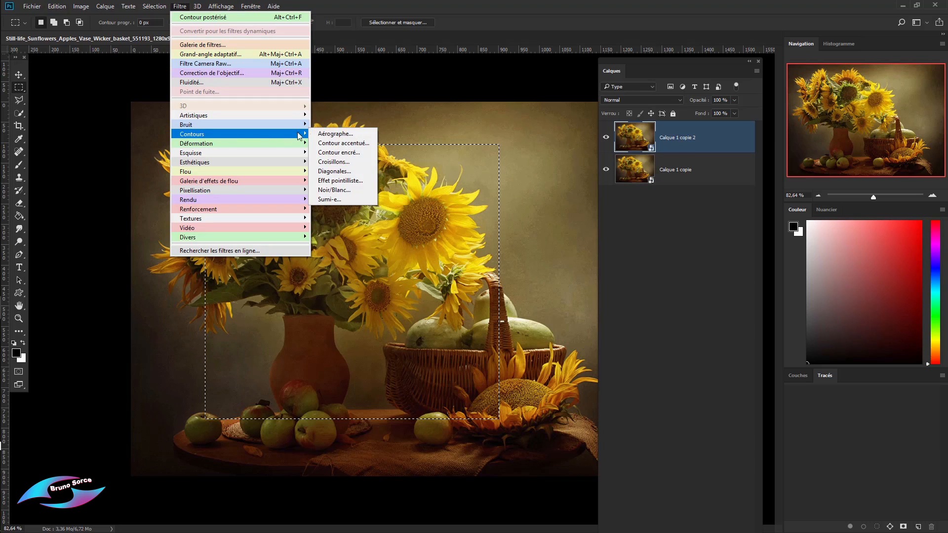
click(334, 172)
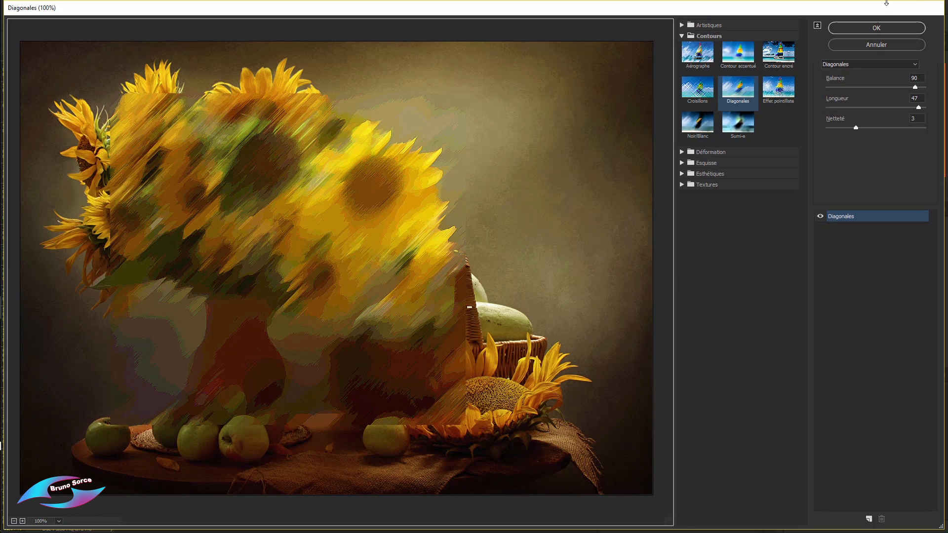
click(879, 28)
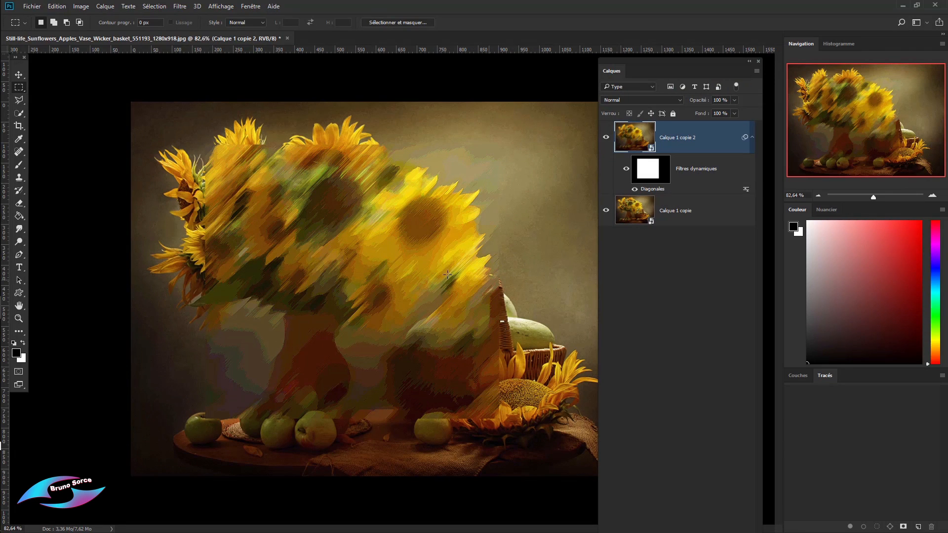
- Move the smart filter mask of Calque 1 copie 2 up and to the left with the Move tool, over the upper part of the bouquet
click(19, 74)
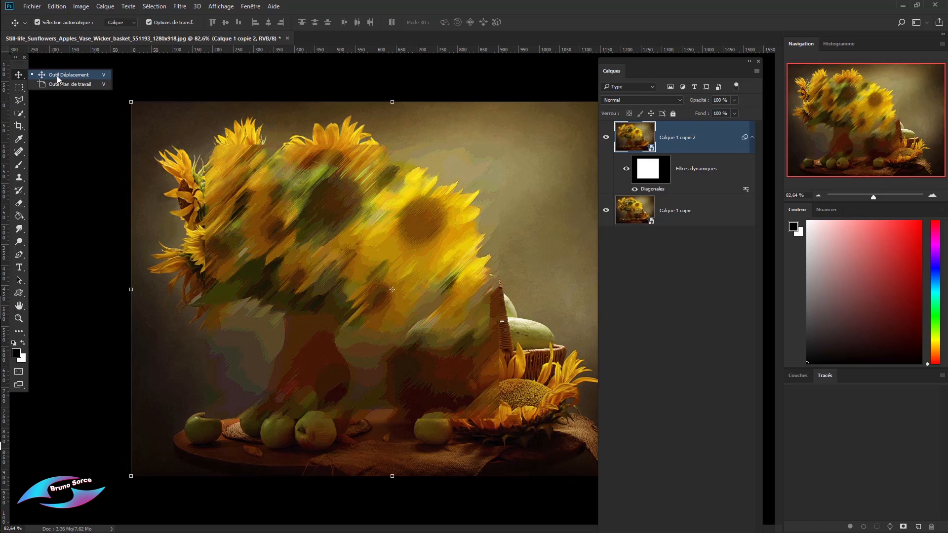
click(651, 170)
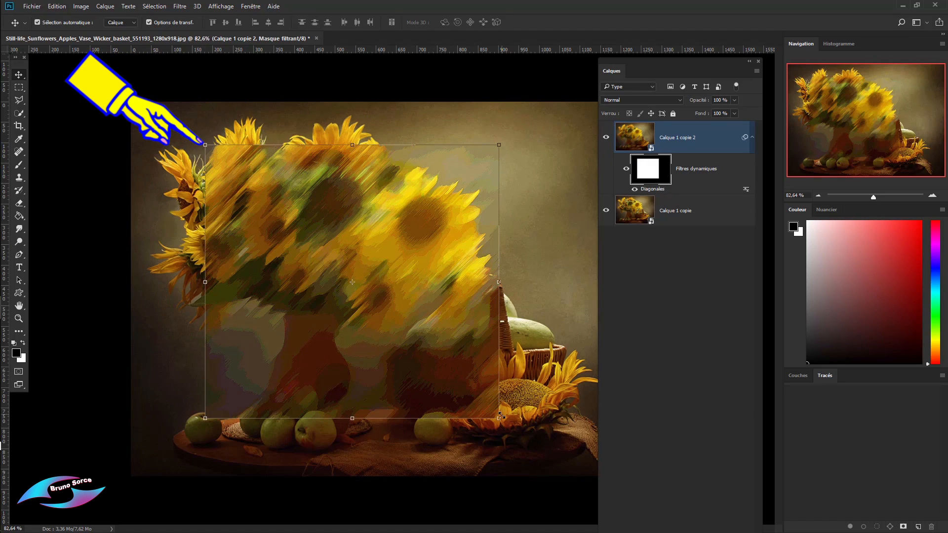
drag(370, 250, 327, 206)
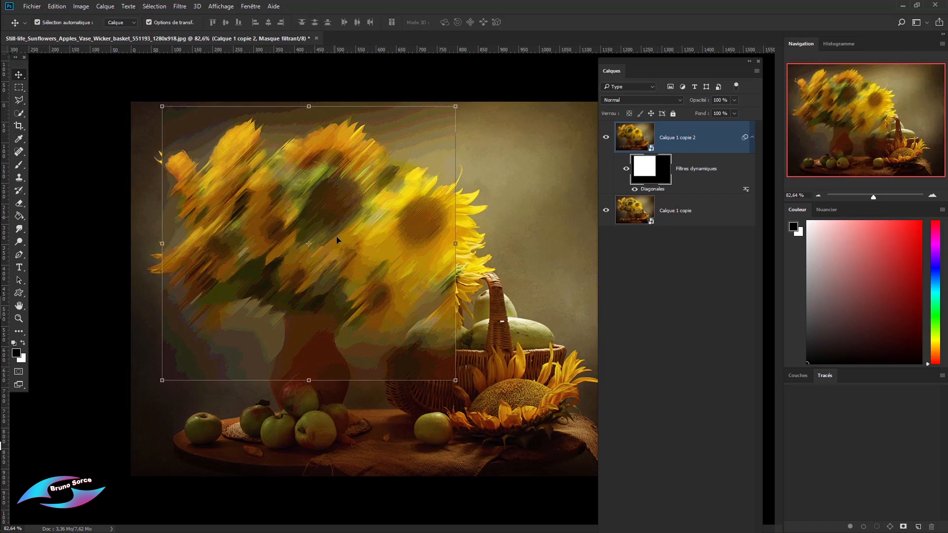
- Edit the Diagonales smart filter of Calque 1 copie 2, setting Balance to 10 and Longueur to 7
click(660, 192)
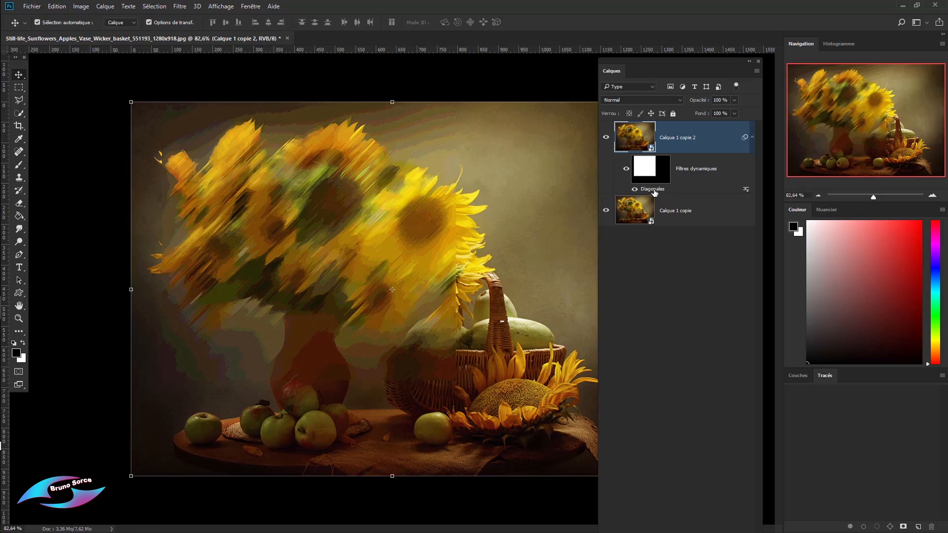
double_click(654, 190)
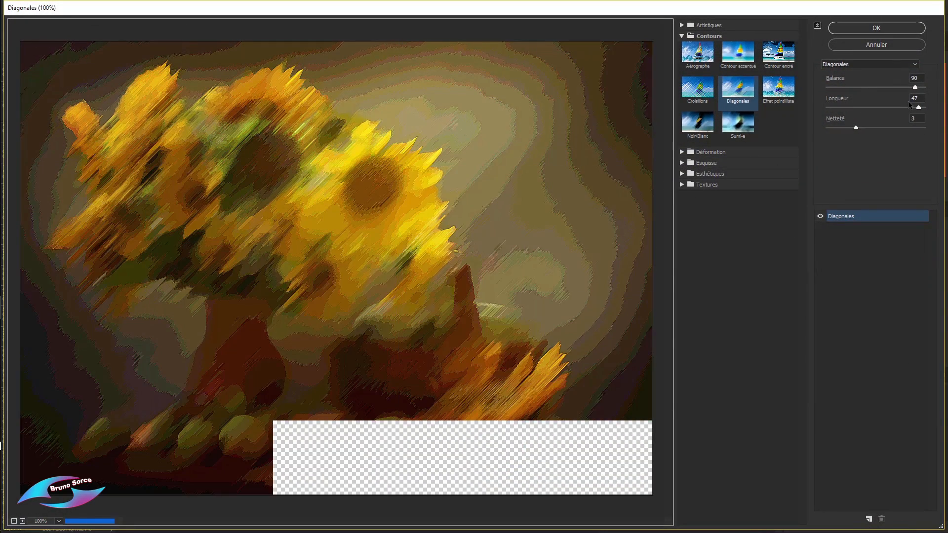
drag(859, 88, 836, 90)
drag(918, 107, 836, 108)
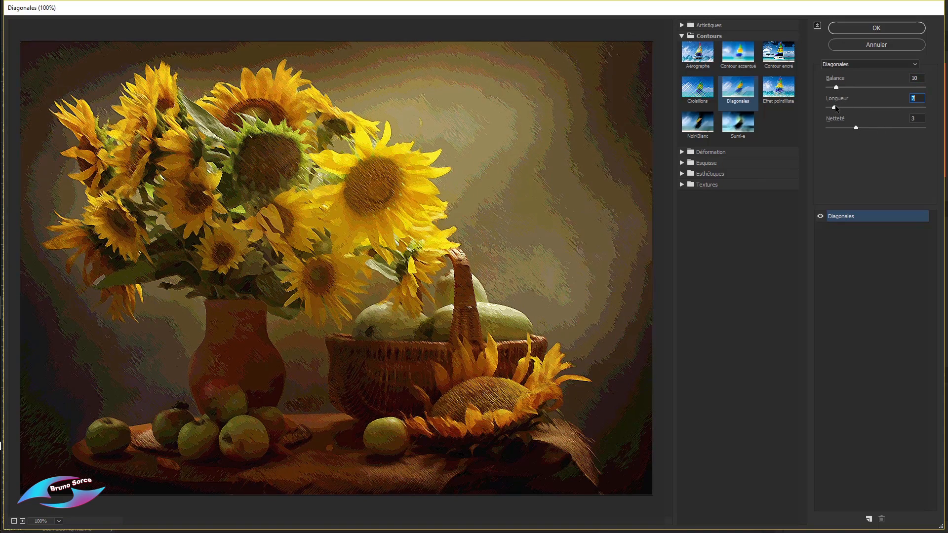
click(891, 31)
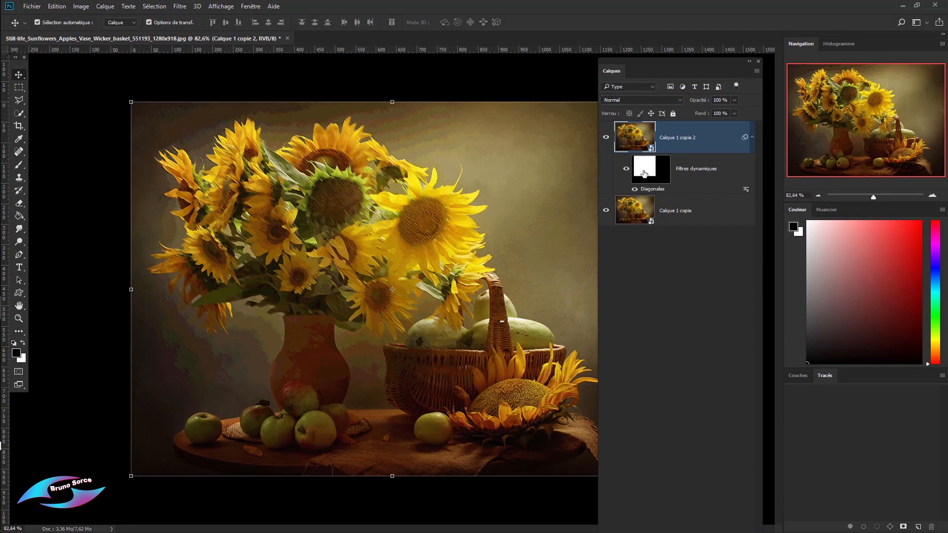
- Move the smart filter mask of Calque 1 copie 2 down over the vase and apples, and bring it back up over the bouquet
click(646, 173)
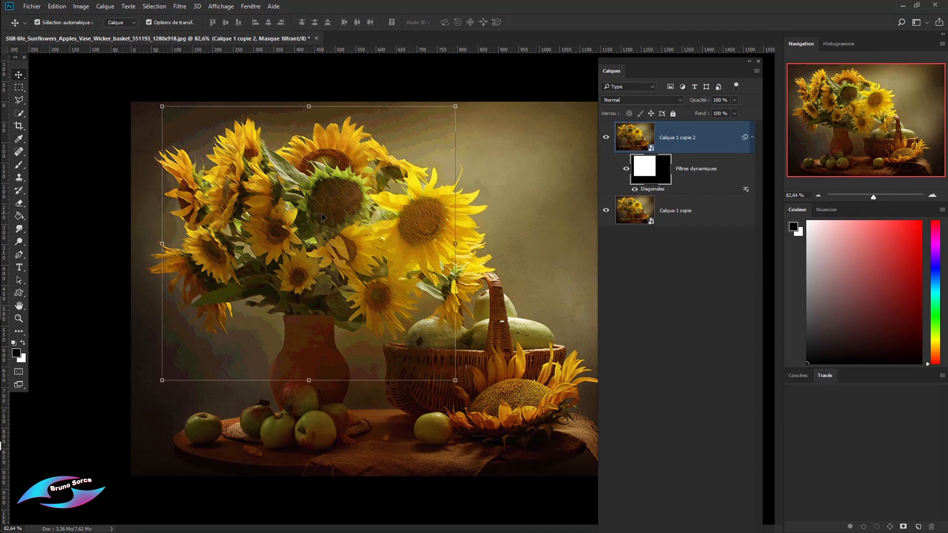
drag(322, 212, 375, 263)
scroll(375, 263, up, 6)
scroll(475, 192, down, 1)
drag(473, 195, 454, 302)
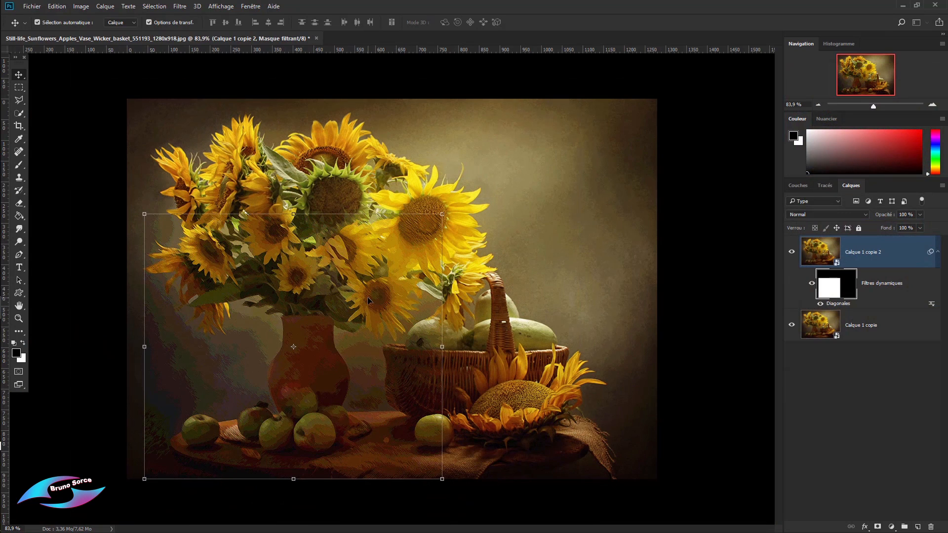
drag(345, 293, 348, 205)
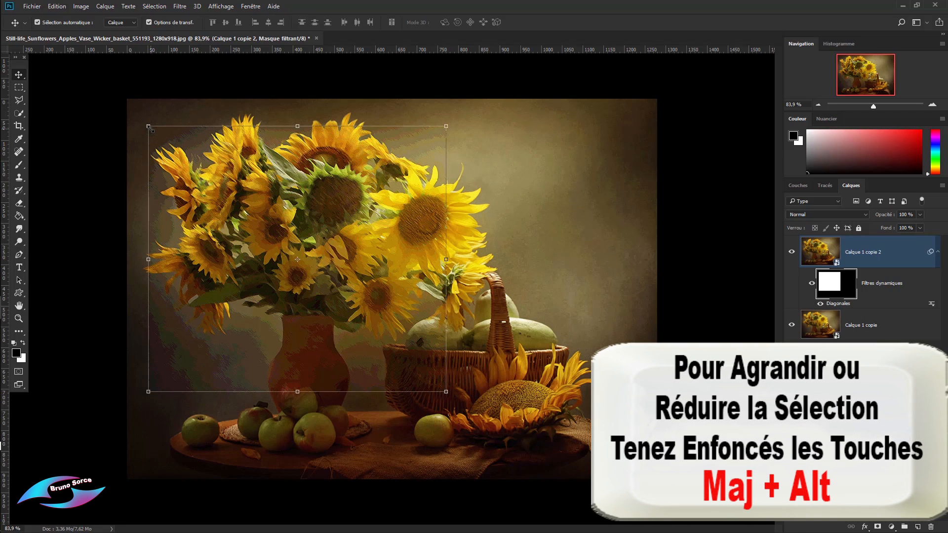
- Enlarge the smart filter mask proportionally from its centre to about 136 % and shift it slightly to the right
drag(149, 128, 91, 85)
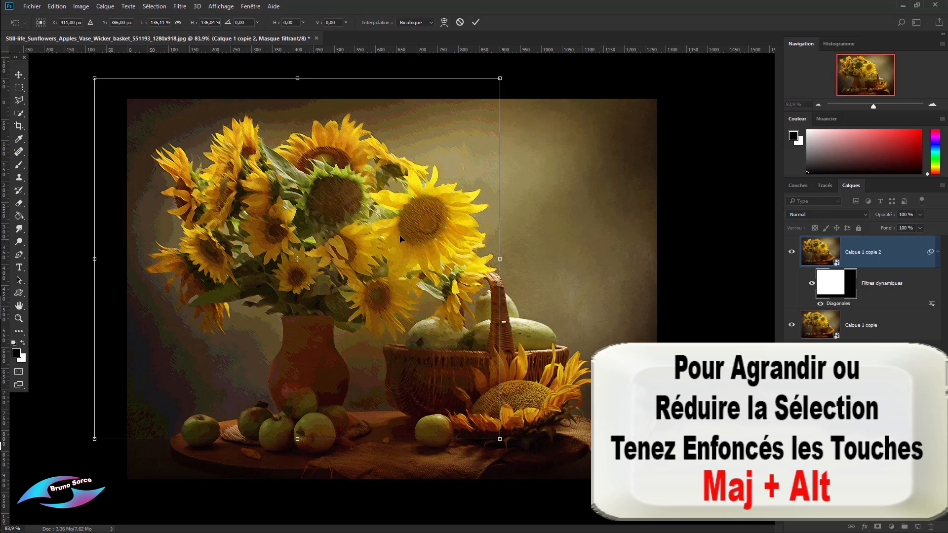
drag(400, 237, 414, 234)
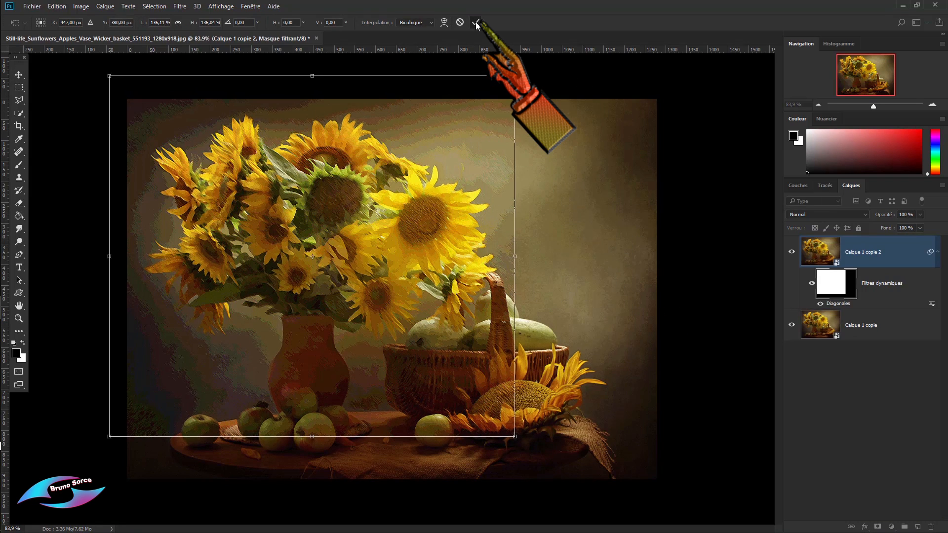
click(476, 25)
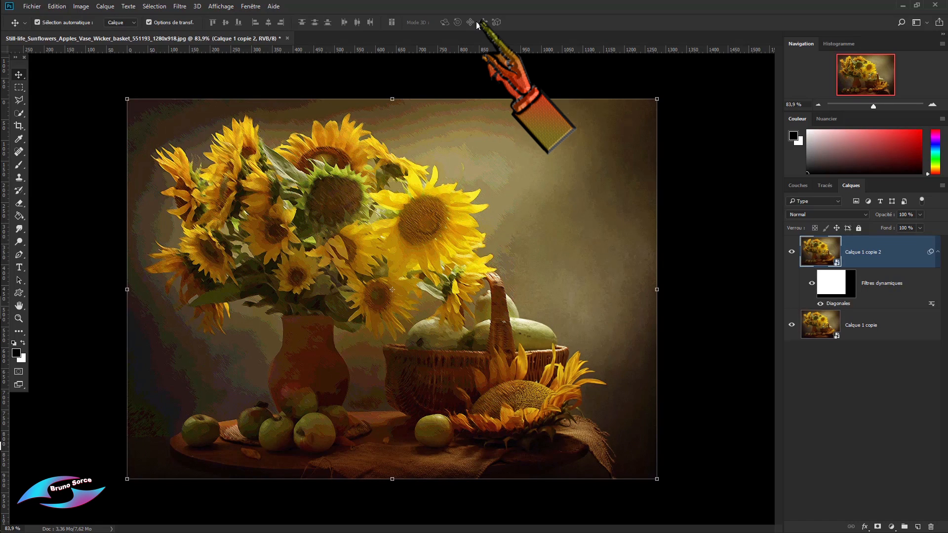
- Paint the smart filter mask black with a 240 px brush around the bouquet, leaving the Diagonales effect only on the flowers
click(831, 287)
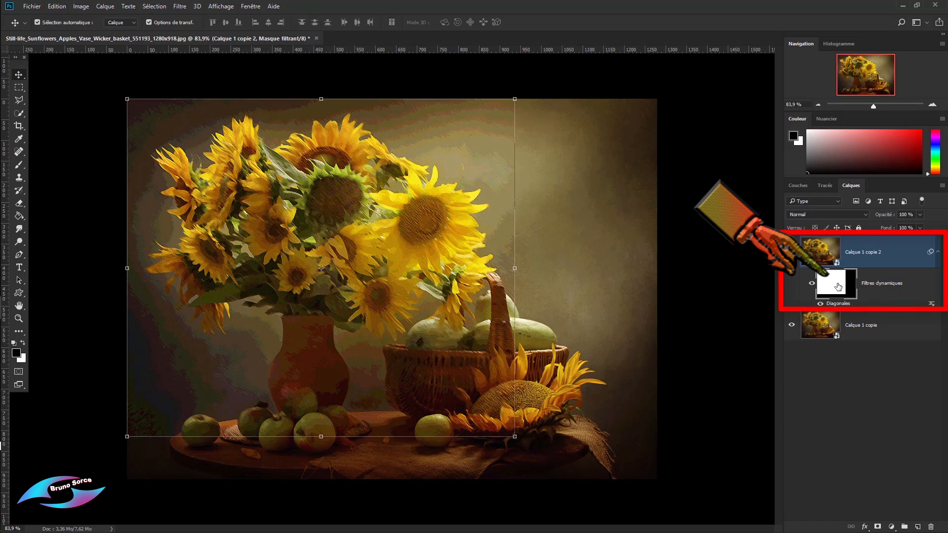
click(19, 165)
key(x)
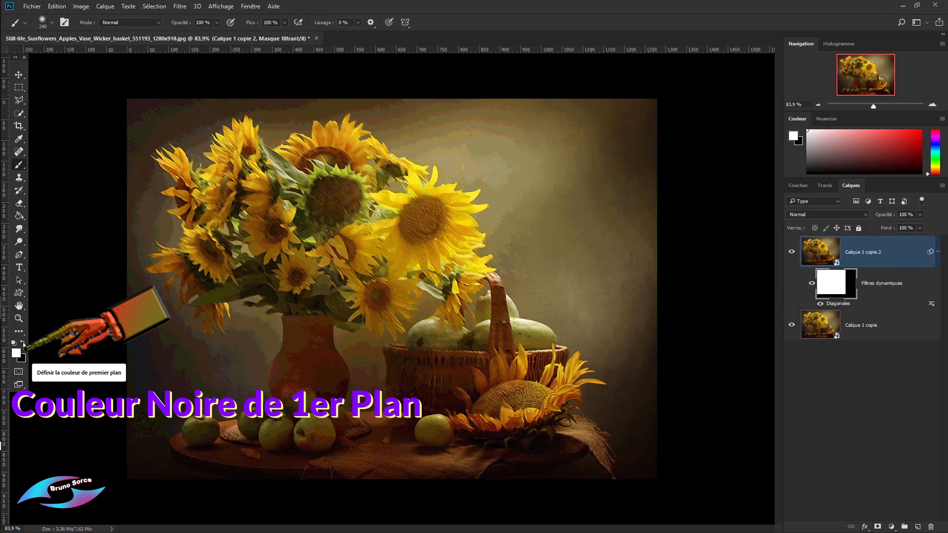
click(23, 344)
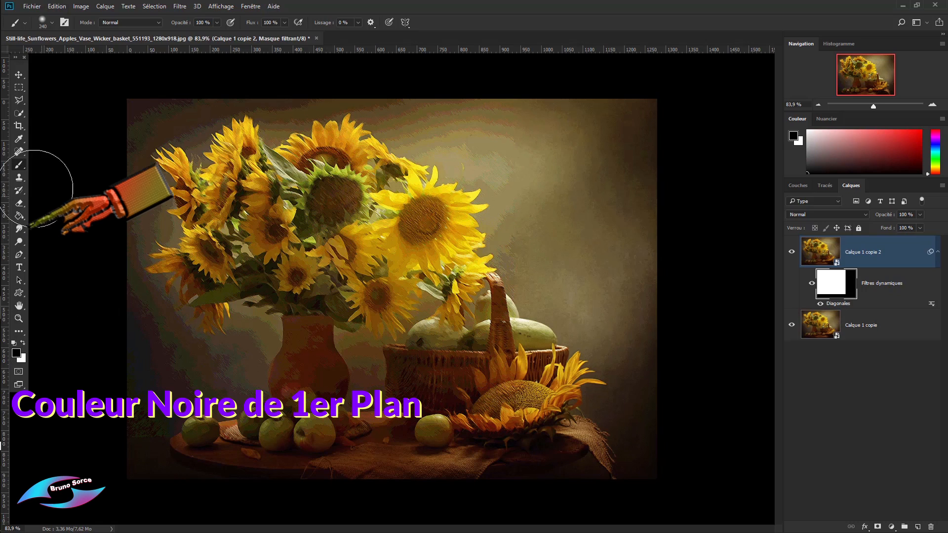
right_click(18, 165)
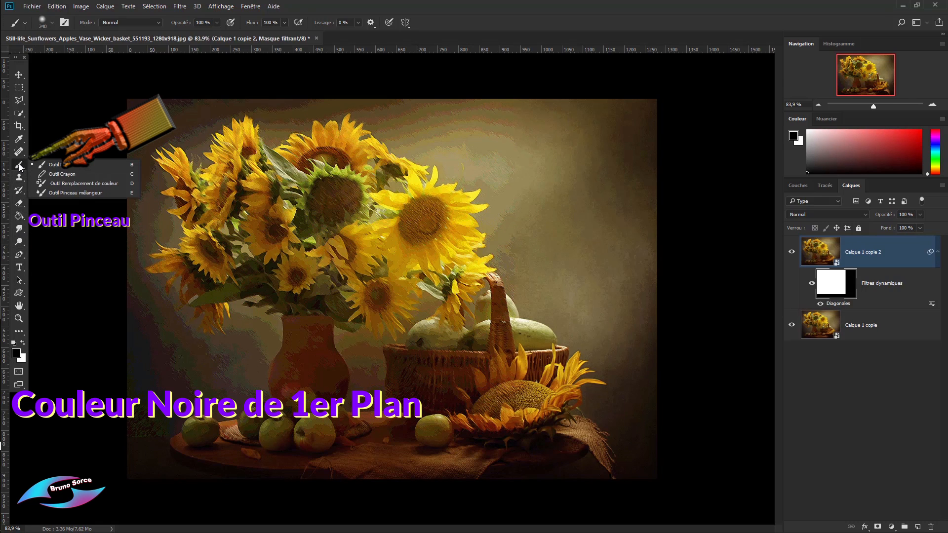
click(61, 166)
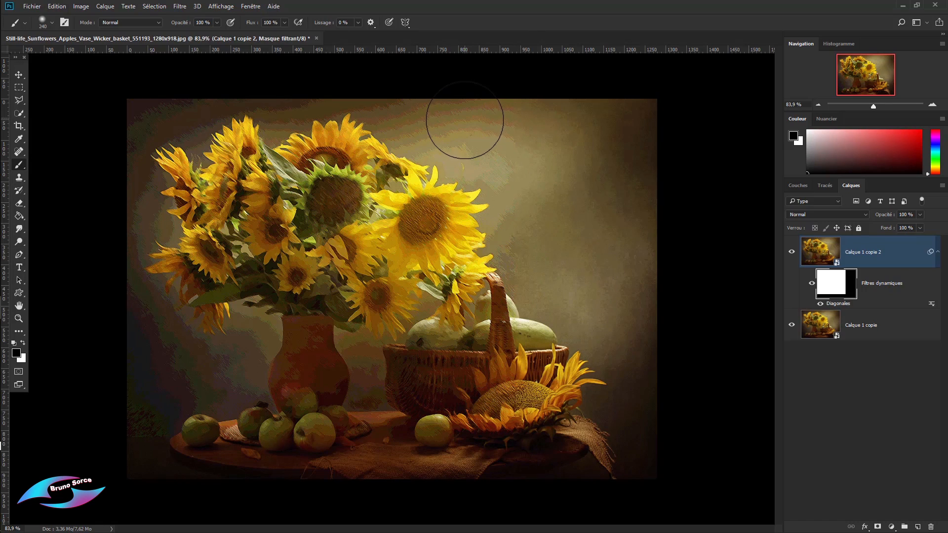
mouse_move(465, 120)
mouse_down()
mouse_move(519, 168)
mouse_move(515, 151)
mouse_move(539, 219)
mouse_move(519, 354)
mouse_move(528, 347)
mouse_move(461, 404)
mouse_move(433, 398)
mouse_move(322, 413)
mouse_move(304, 389)
mouse_move(305, 367)
mouse_move(254, 373)
mouse_up()
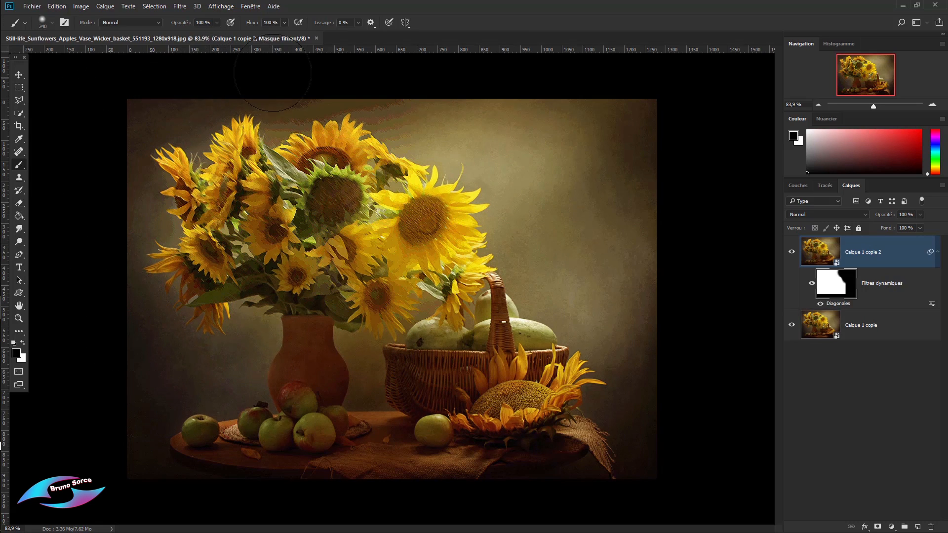
drag(94, 418, 99, 426)
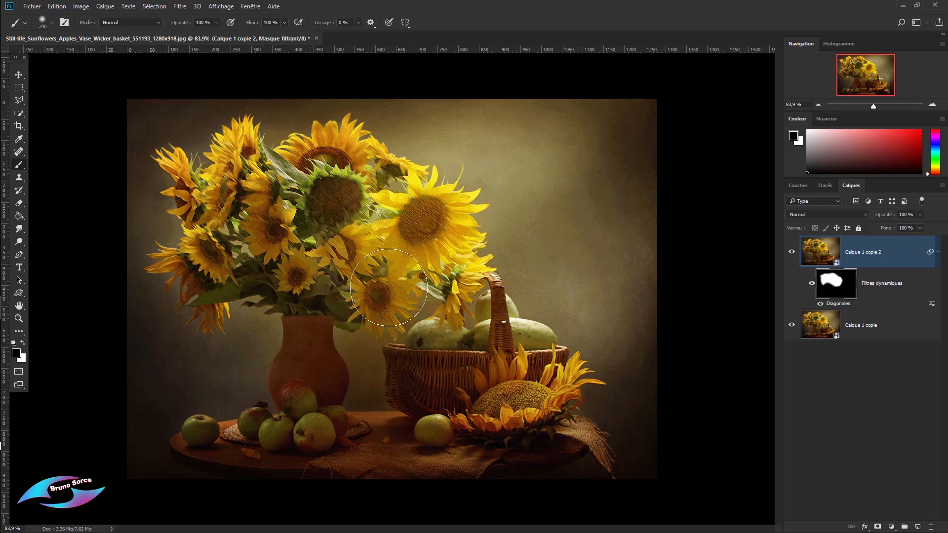
- Edit the Diagonales smart filter of Calque 1 copie 2, setting Balance to 35 and Longueur to 22
click(840, 306)
double_click(839, 306)
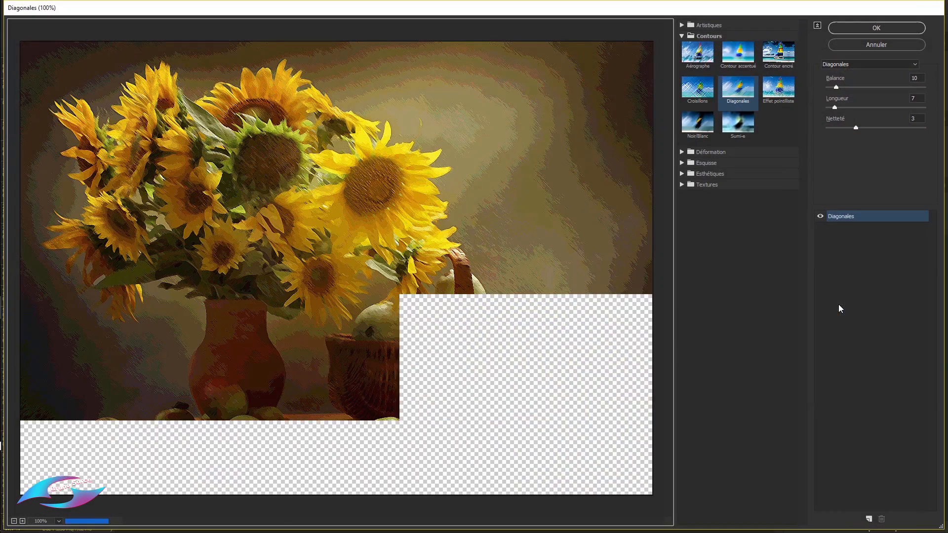
mouse_move(837, 88)
mouse_down()
mouse_move(860, 91)
mouse_move(866, 108)
mouse_up()
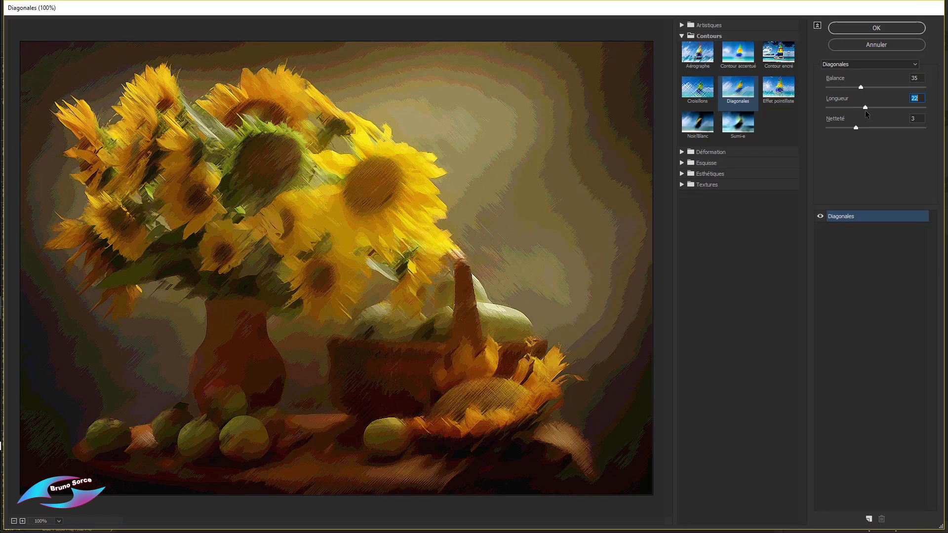
click(876, 29)
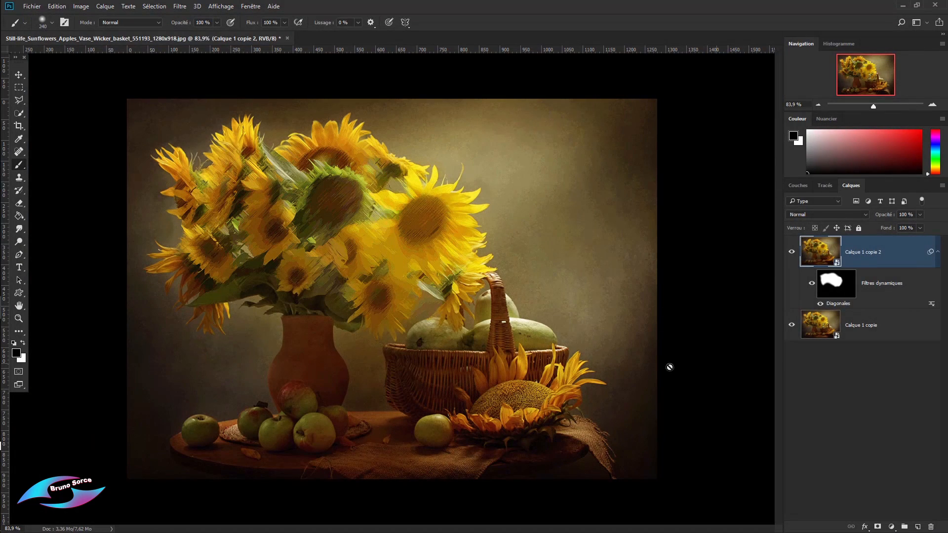
- Move the painted smart filter mask slightly up and to the left, and delete the Diagonales smart filter from Calque 1 copie 2
click(835, 292)
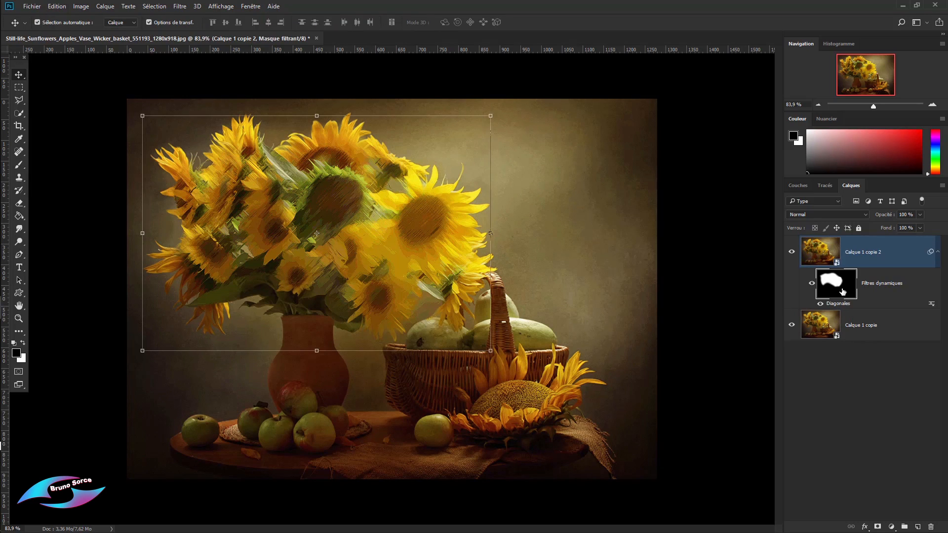
mouse_move(354, 242)
mouse_down()
mouse_move(276, 263)
mouse_move(217, 237)
mouse_move(163, 272)
mouse_move(276, 332)
mouse_move(436, 339)
mouse_move(476, 279)
mouse_move(412, 239)
mouse_move(342, 233)
mouse_up()
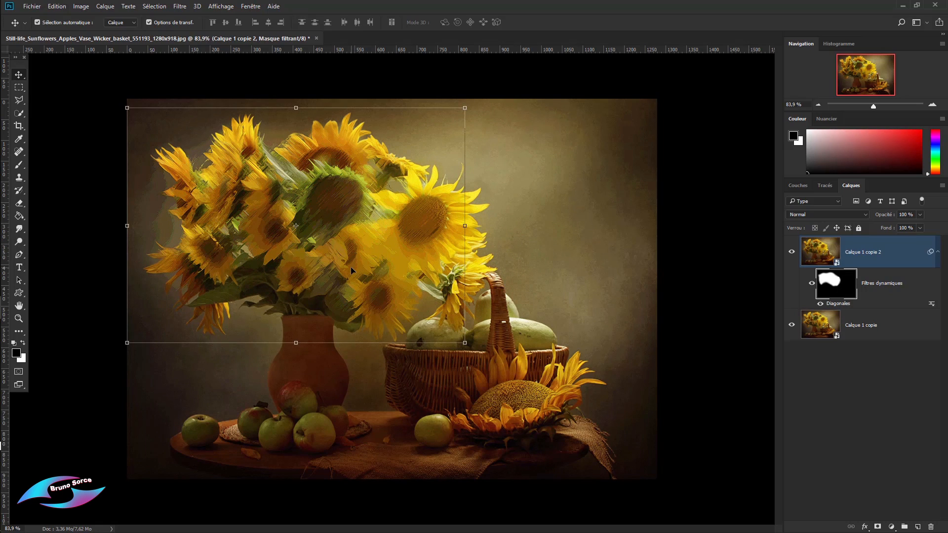
right_click(841, 307)
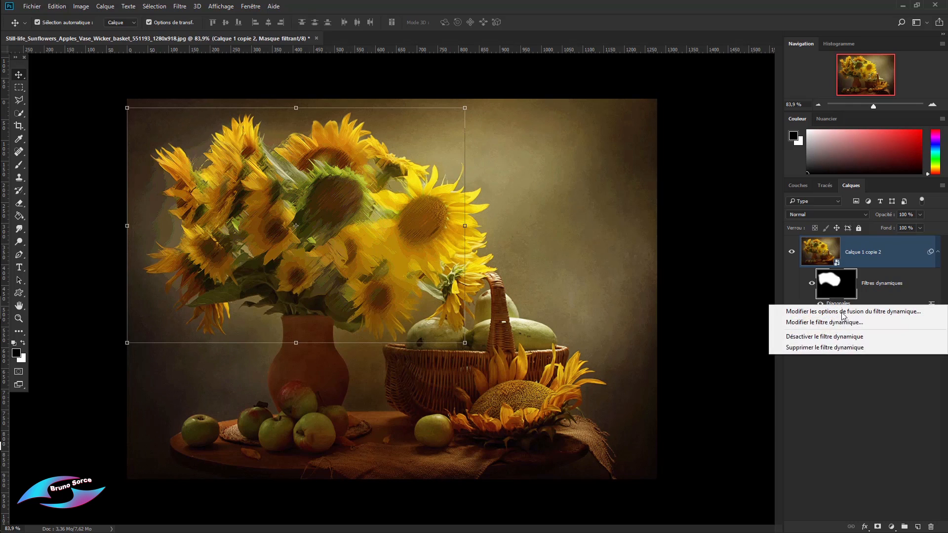
click(827, 353)
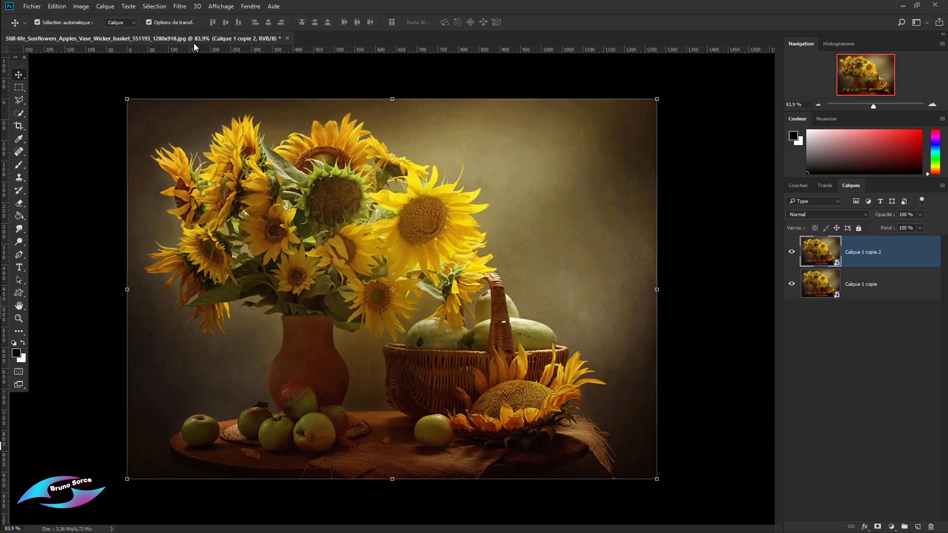
- Apply the Effet mosaïque texture filter to Calque 1 copie 2 with Taille du carreau 12, Epaisseur du joint 3 and Luminosité du joint 9
click(185, 9)
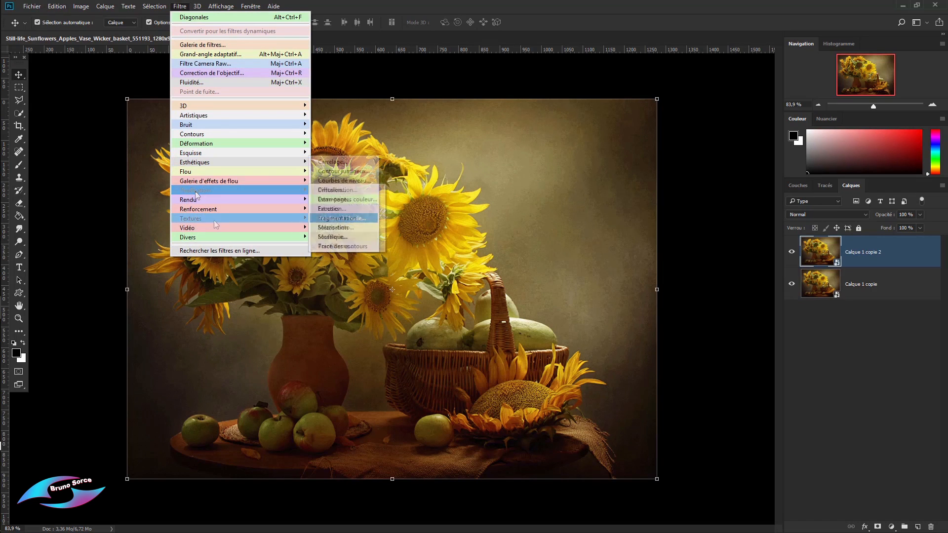
mouse_move(210, 222)
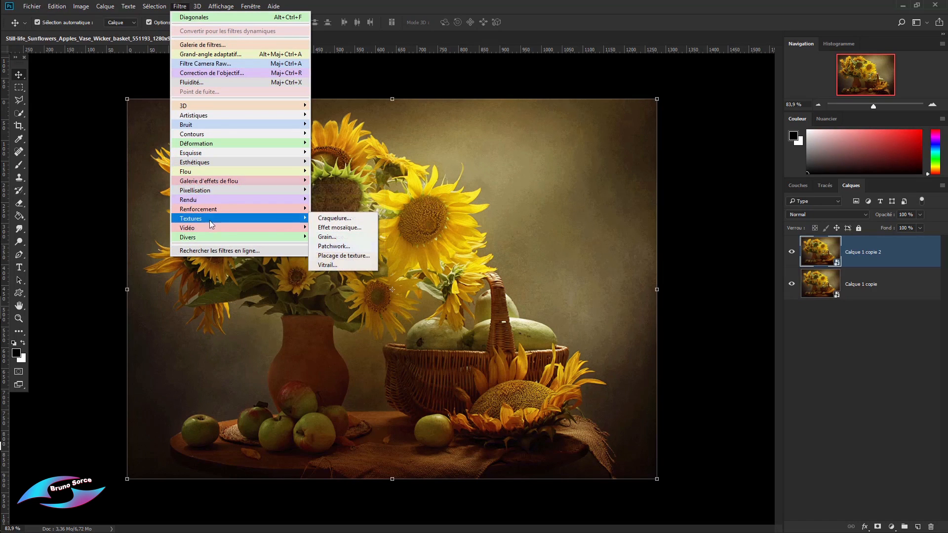
click(332, 241)
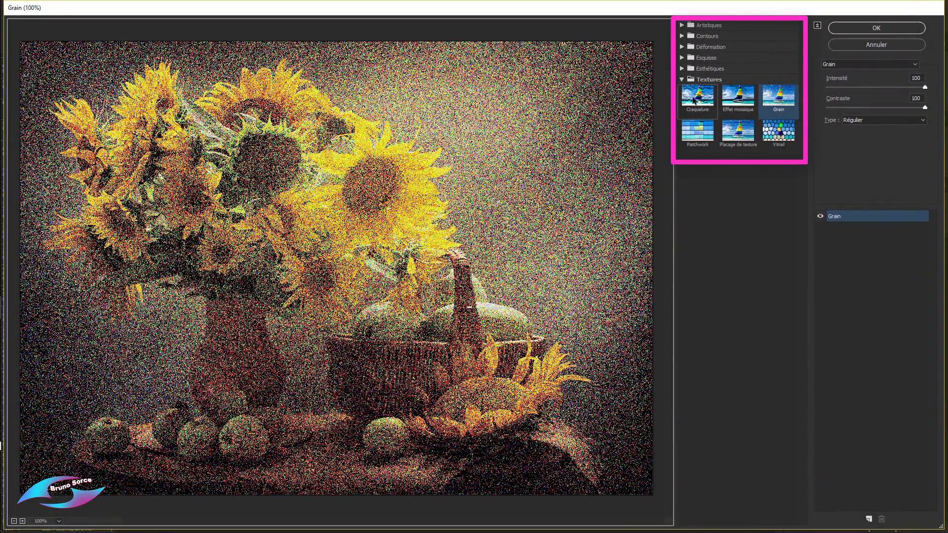
click(736, 133)
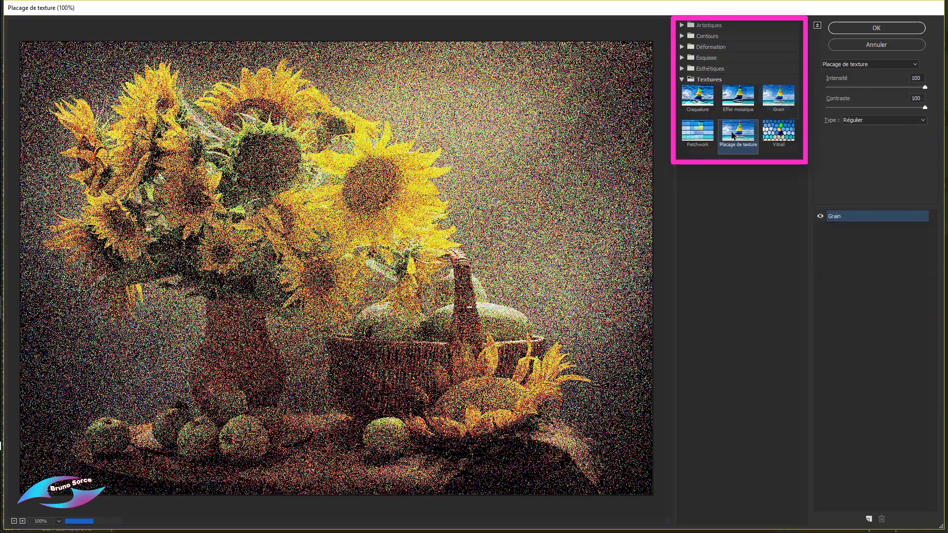
click(736, 105)
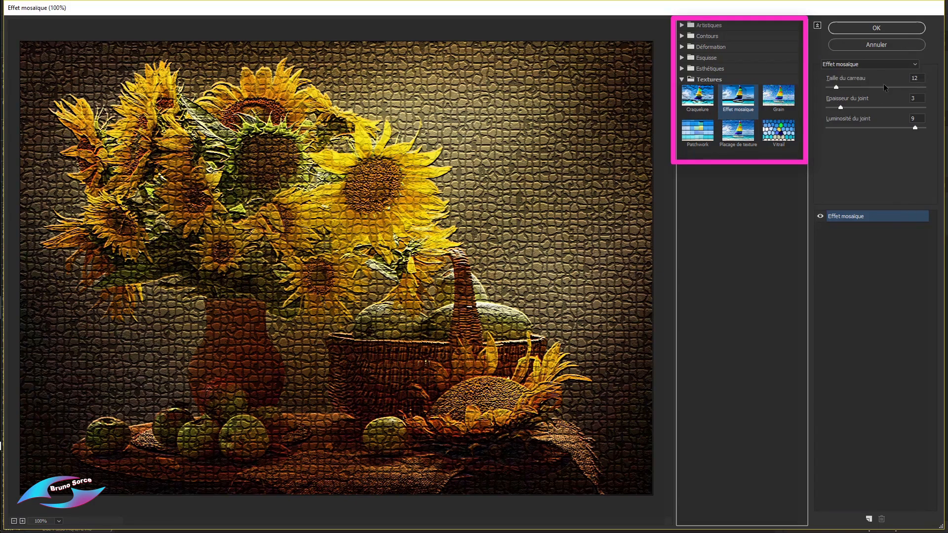
click(874, 28)
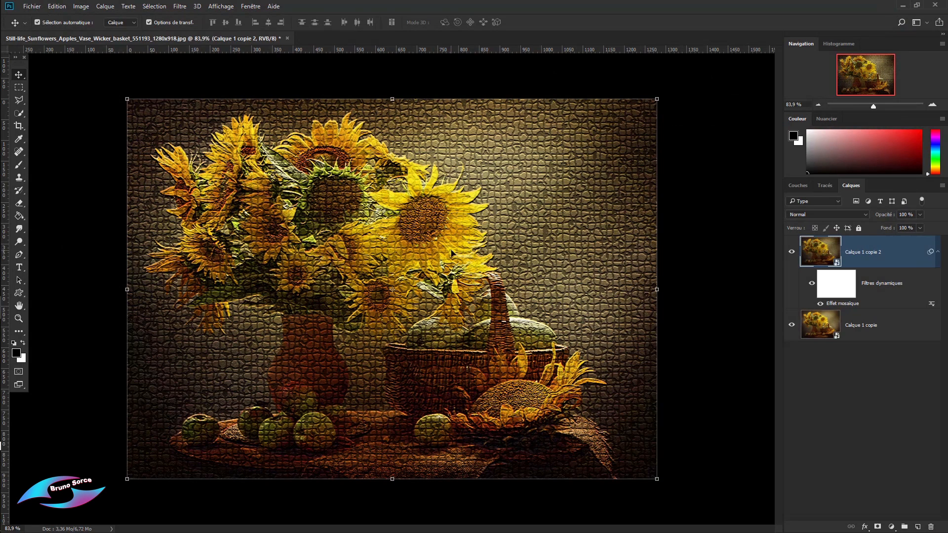
- Lower the opacity in the blending options of the Effet mosaïque smart filter, keeping the mode at Normal
double_click(932, 303)
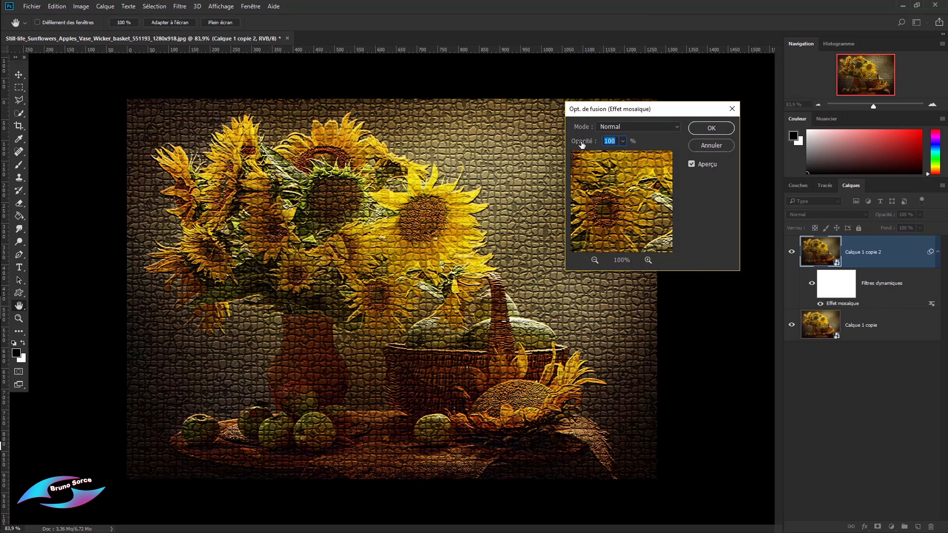
drag(582, 144, 566, 143)
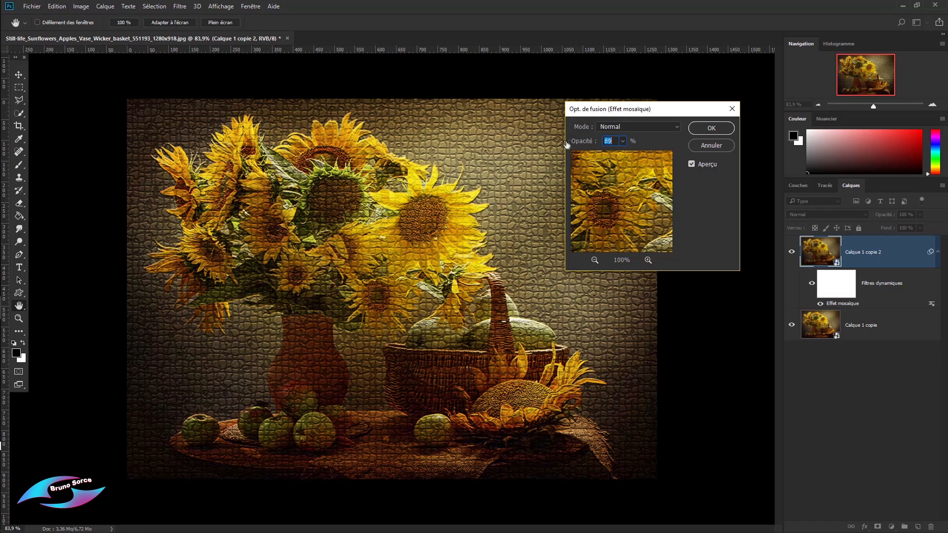
click(720, 130)
key(v)
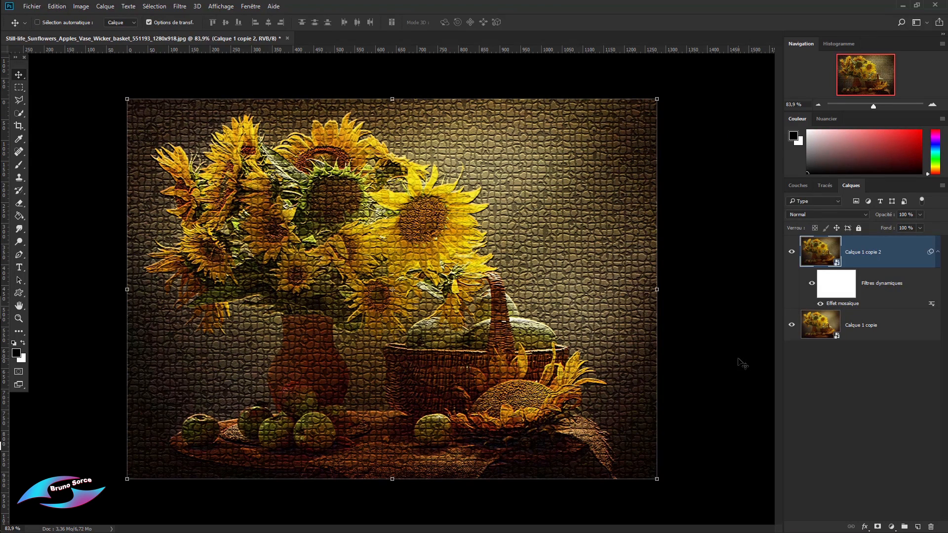
key(ctrl+0)
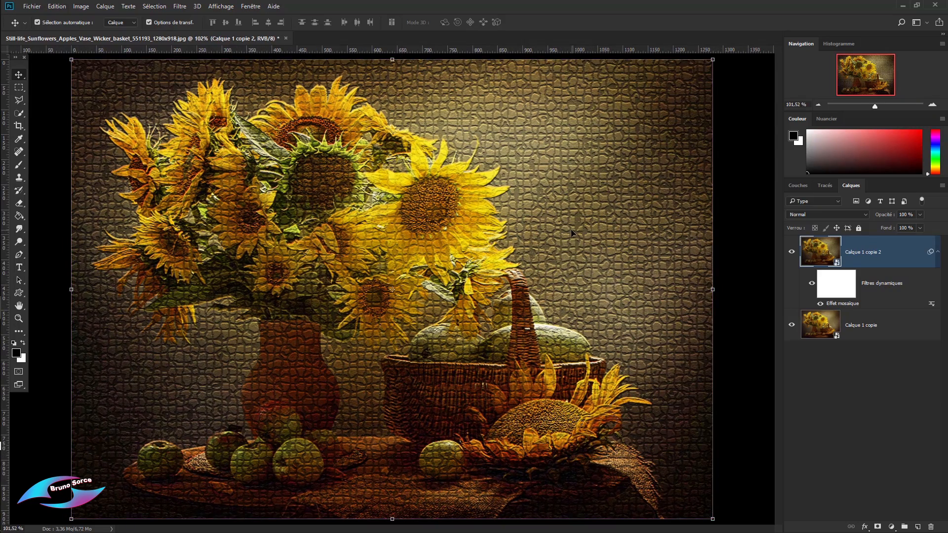
scroll(571, 233, down, 2)
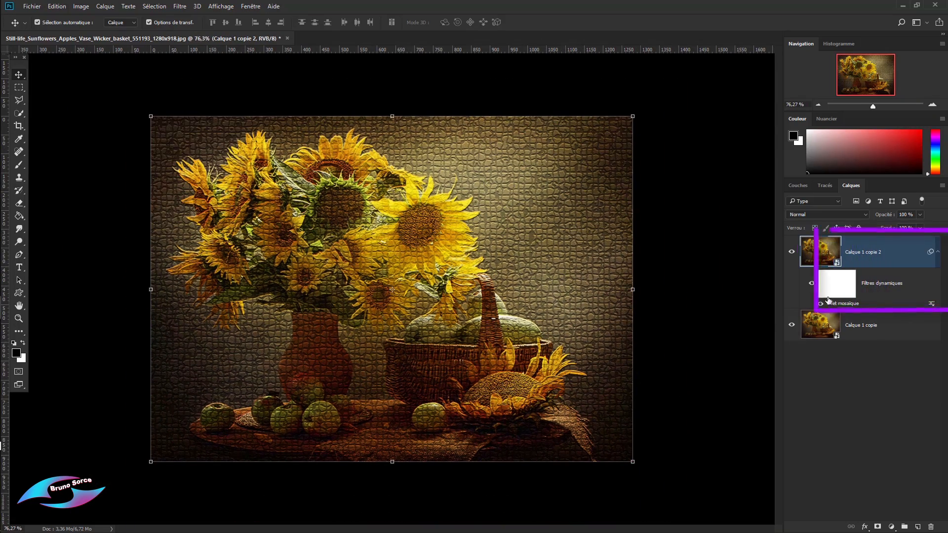
- Fill the smart filter mask of Calque 1 copie 2 with black using the Paint Bucket tool
click(841, 291)
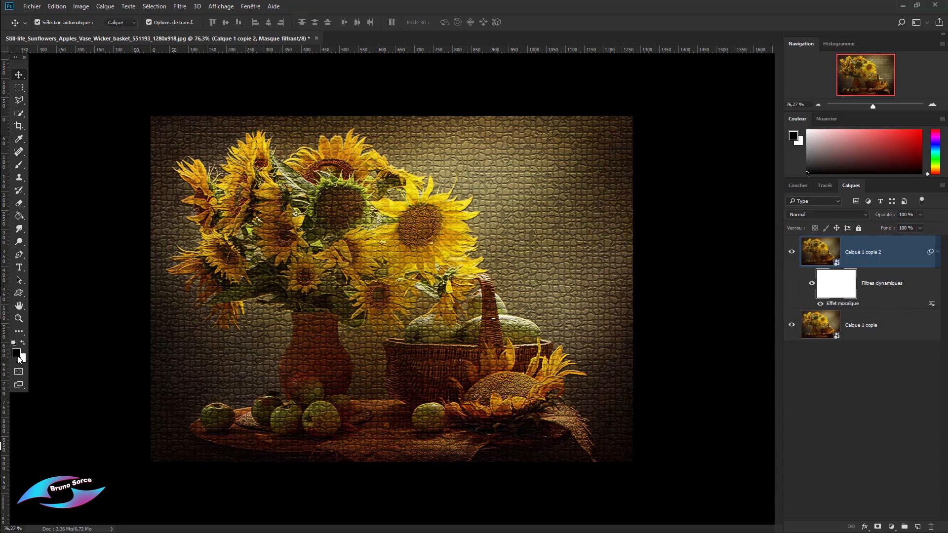
drag(19, 216, 60, 227)
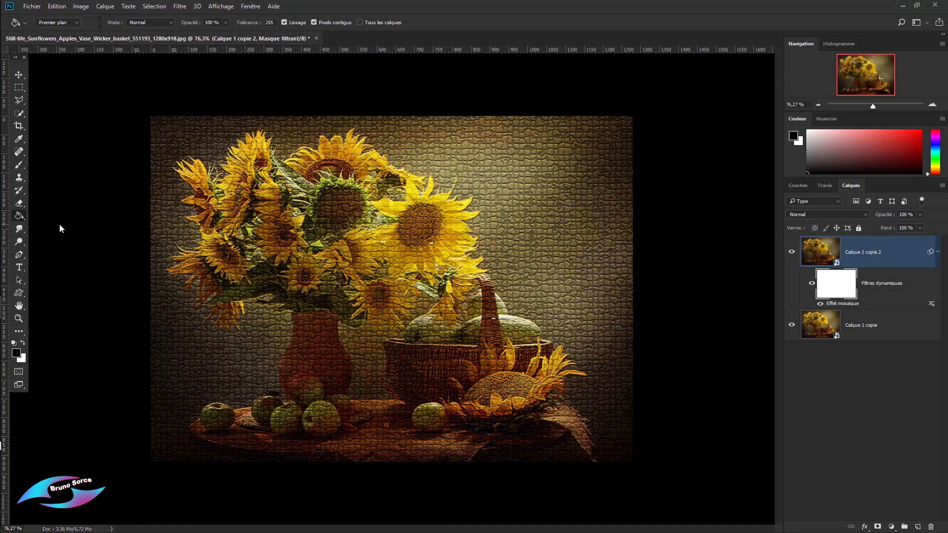
click(454, 310)
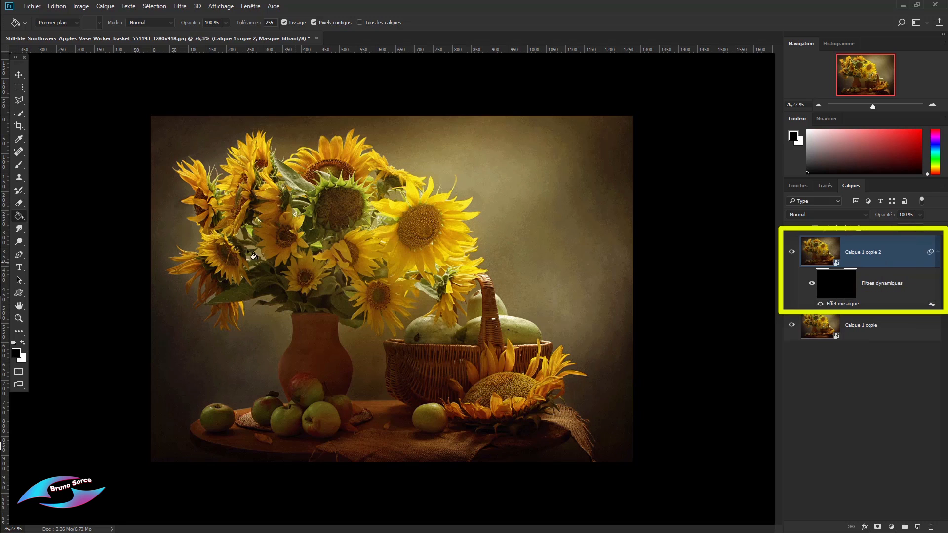
- Prepare a soft Brush with white as the foreground colour and a size of 97 px for painting on the filter mask
drag(20, 167, 55, 165)
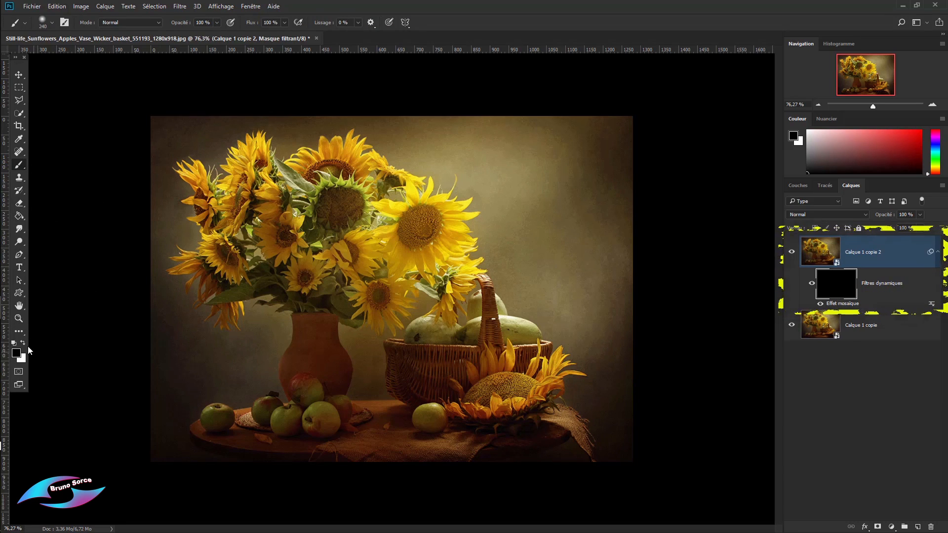
click(22, 343)
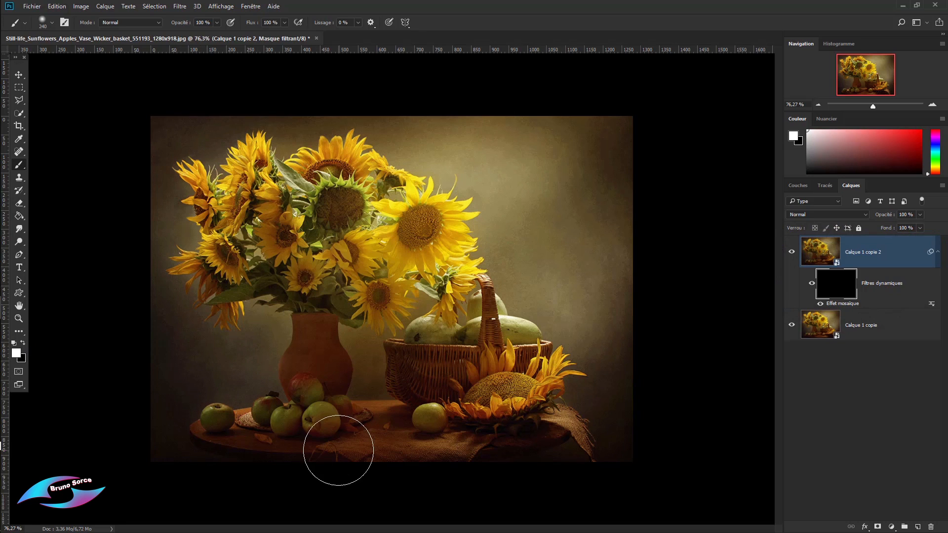
right_click(483, 381)
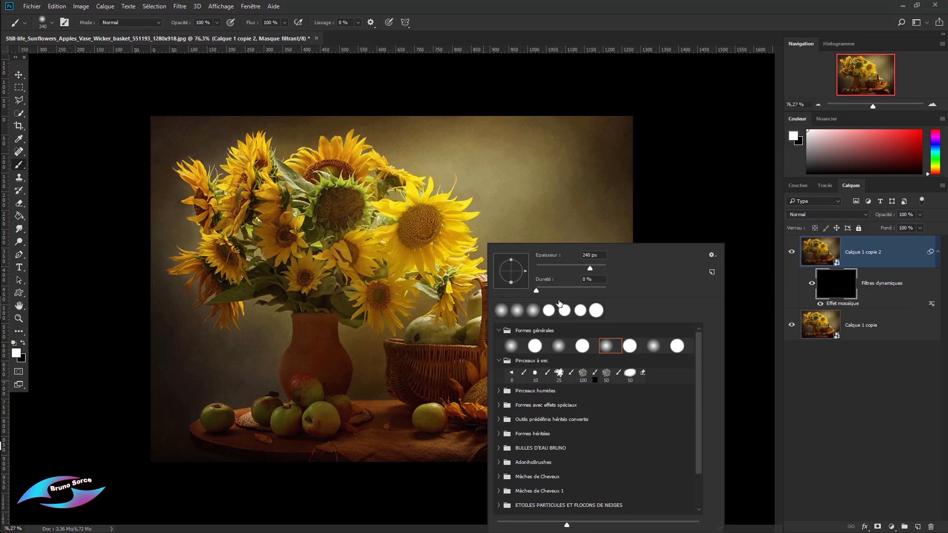
click(571, 265)
key(Tab)
click(540, 34)
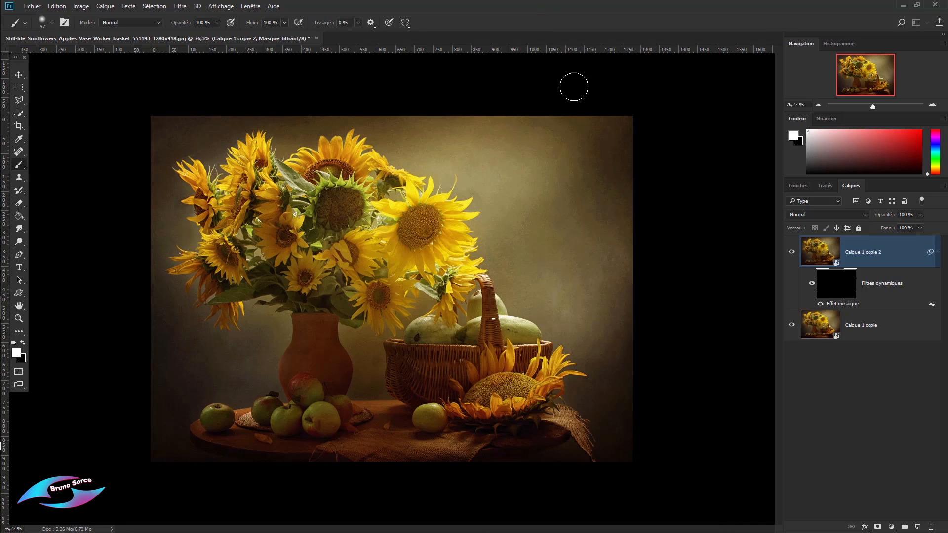
- Try painting white on the filter mask over the basket handle and melons, and undo the strokes
drag(490, 292, 494, 370)
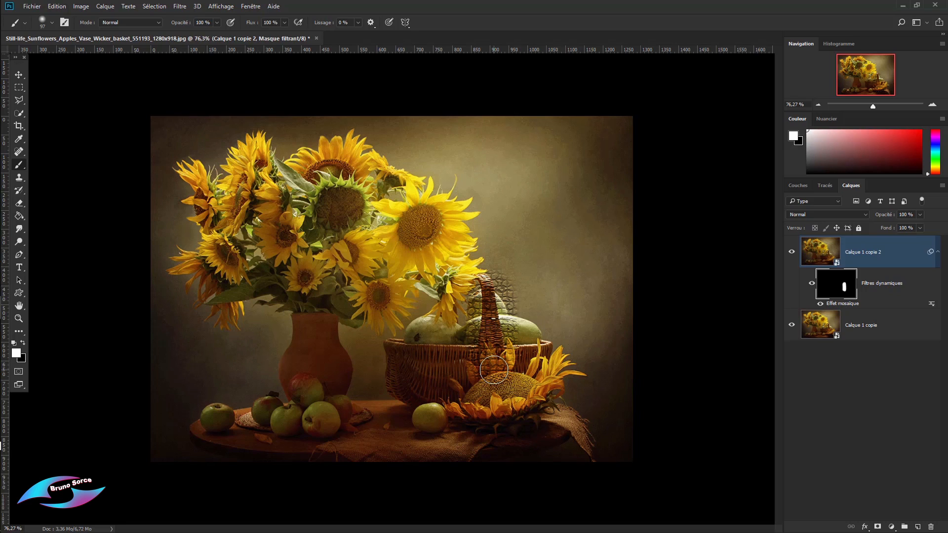
mouse_move(503, 307)
mouse_down()
mouse_move(489, 306)
mouse_move(487, 288)
mouse_move(491, 333)
mouse_move(482, 303)
mouse_move(473, 334)
mouse_move(429, 332)
mouse_move(423, 322)
mouse_move(404, 341)
mouse_move(461, 350)
mouse_up()
key(ctrl+z)
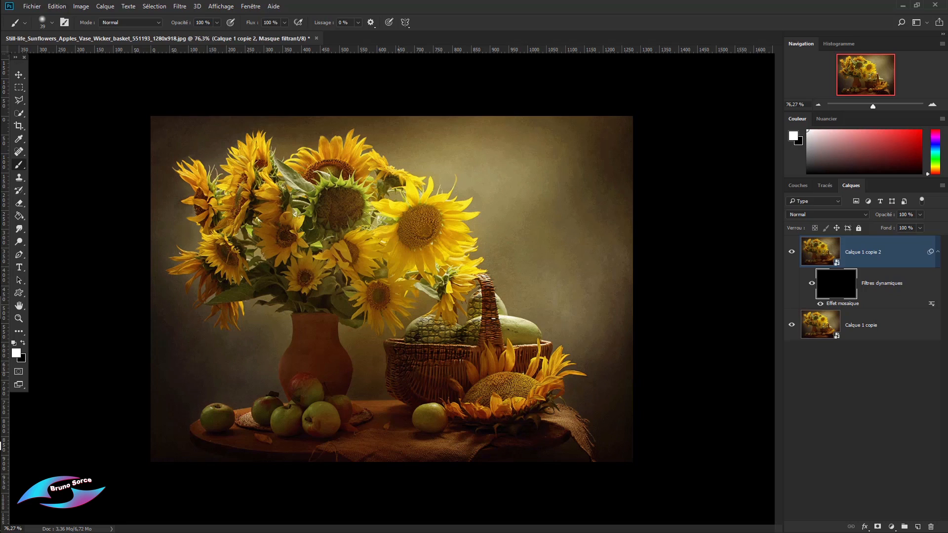
- Paint white on the filter mask over the basket, melons, vase, apples and table to reveal the mosaic effect there
drag(409, 394, 412, 394)
drag(457, 361, 470, 365)
mouse_move(490, 324)
mouse_down()
mouse_move(521, 344)
mouse_move(528, 372)
mouse_move(558, 381)
mouse_move(535, 397)
mouse_move(547, 420)
mouse_move(473, 449)
mouse_move(328, 445)
mouse_move(220, 427)
mouse_move(314, 431)
mouse_move(304, 377)
mouse_move(315, 336)
mouse_move(328, 403)
mouse_move(372, 418)
mouse_move(420, 412)
mouse_move(433, 377)
mouse_move(479, 363)
mouse_move(495, 345)
mouse_move(471, 421)
mouse_up()
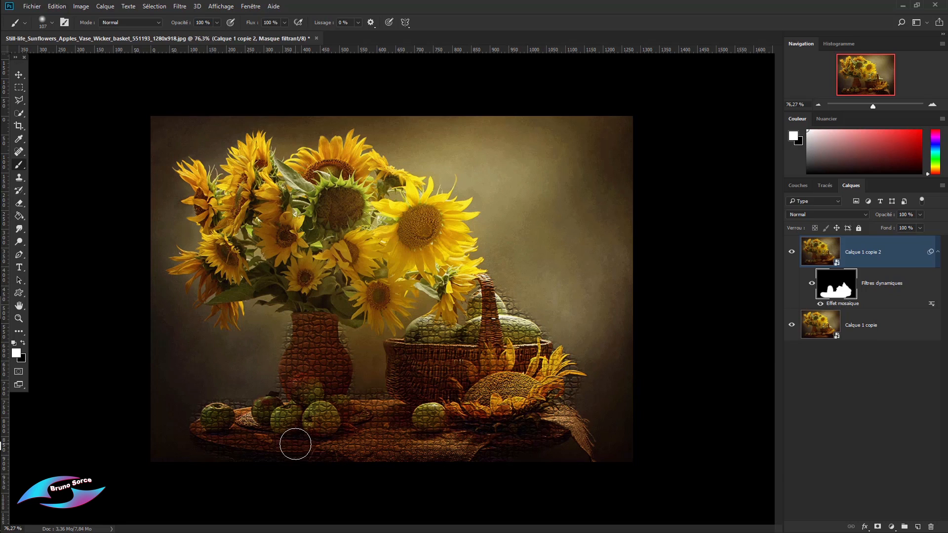
- Hide and show the Effet mosaïque smart filter for comparison, and delete it from Calque 1 copie 2
click(821, 307)
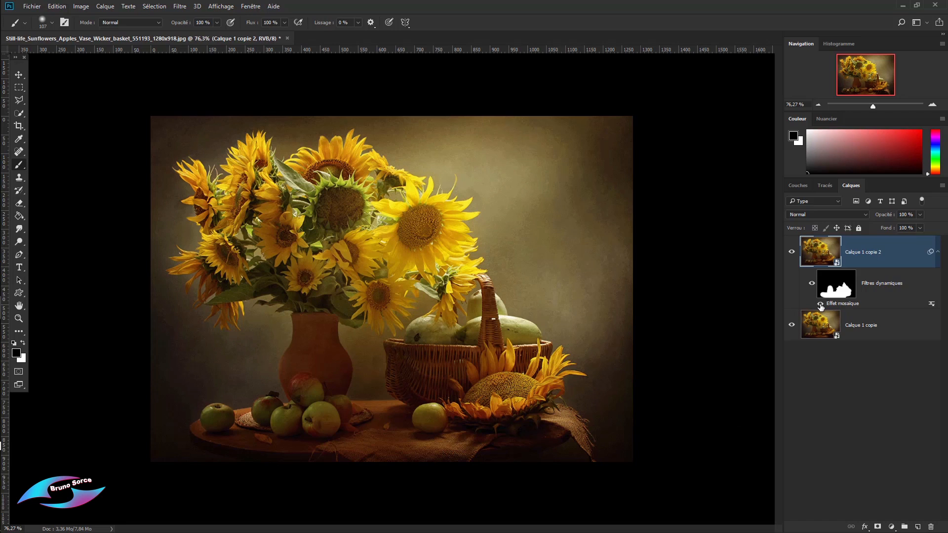
click(820, 304)
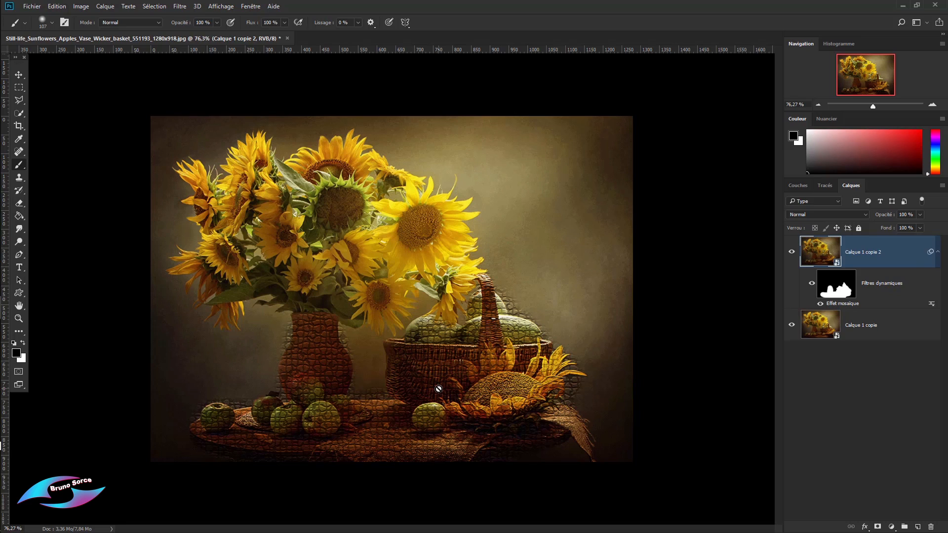
right_click(836, 303)
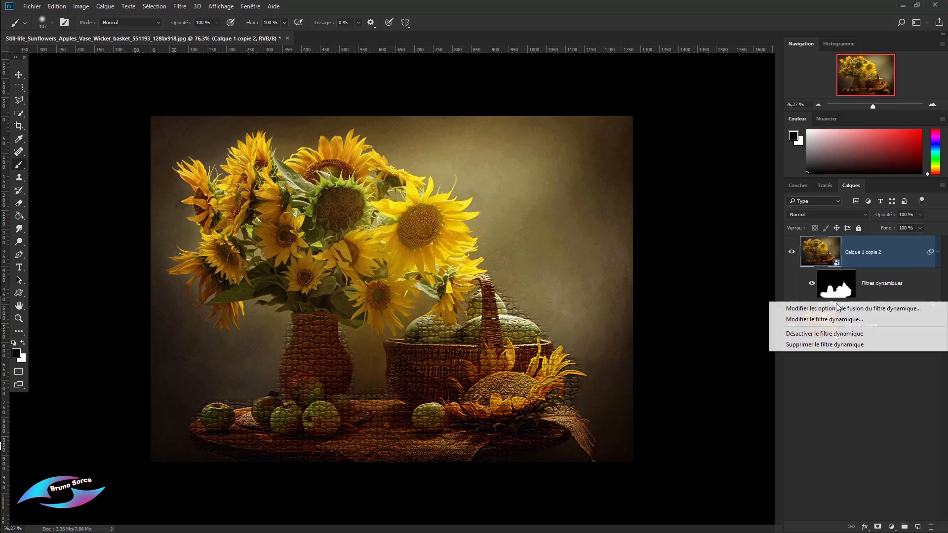
click(819, 344)
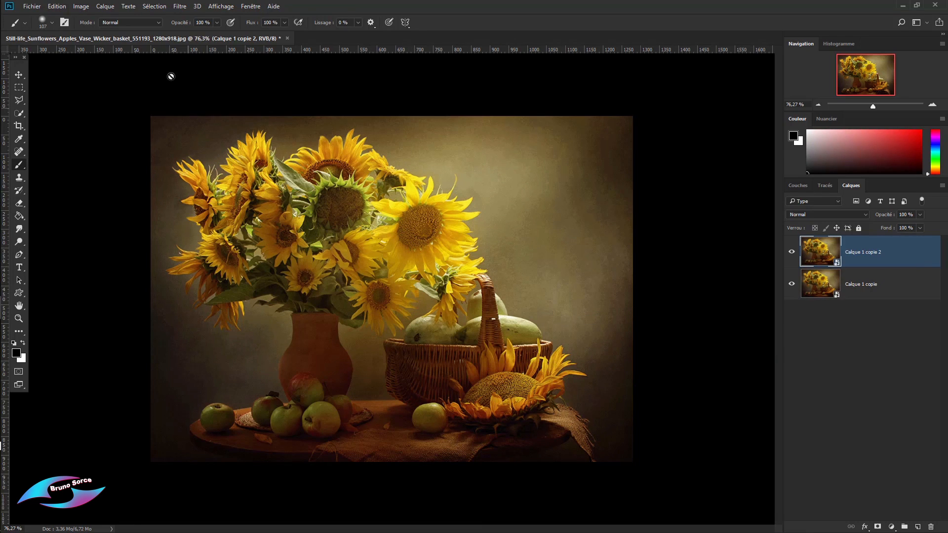
- Apply a Filter Gallery stack of Contour postérisé, Pinceau à sec and Pastels to Calque 1 copie 2
click(179, 7)
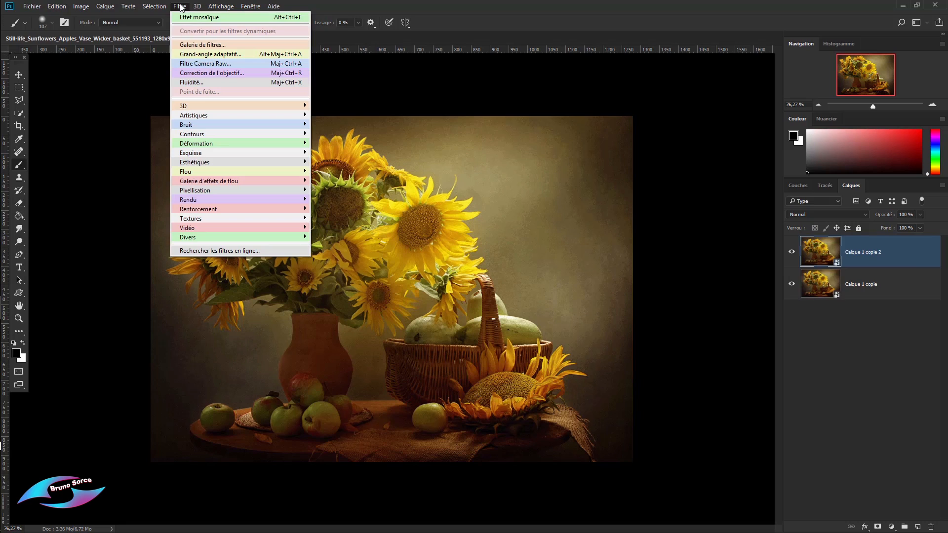
click(200, 45)
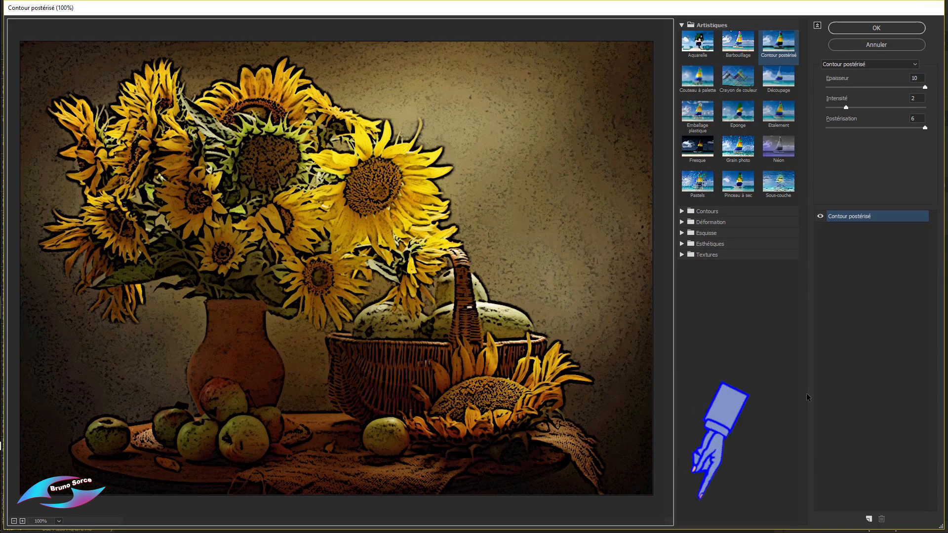
click(869, 519)
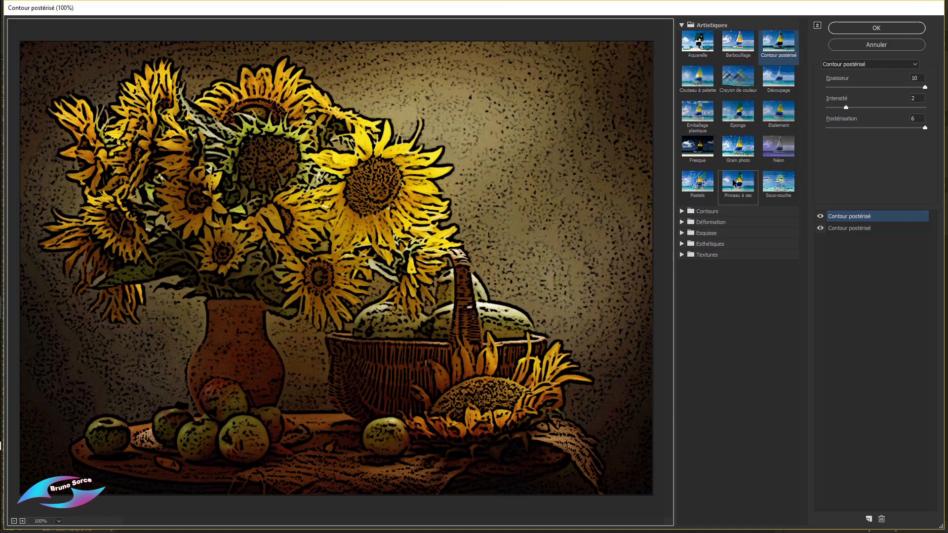
click(735, 183)
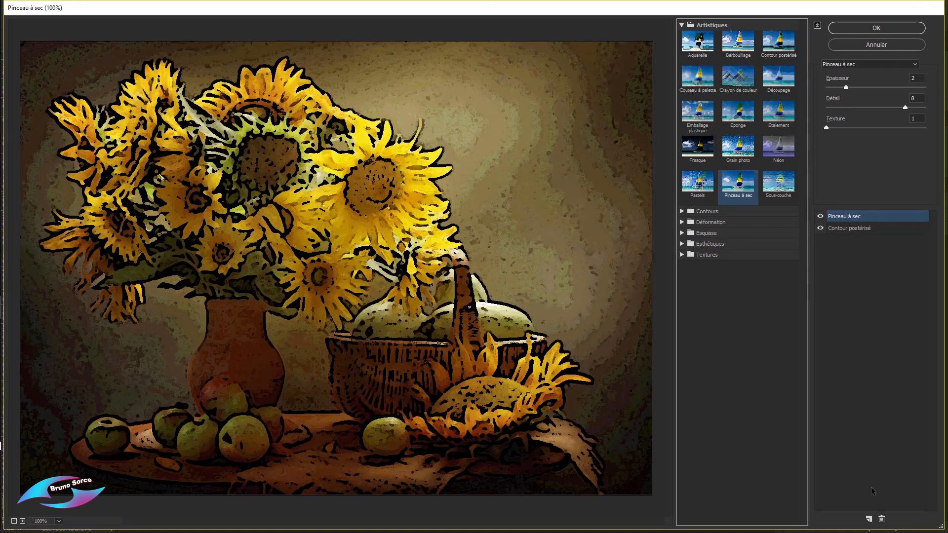
click(869, 519)
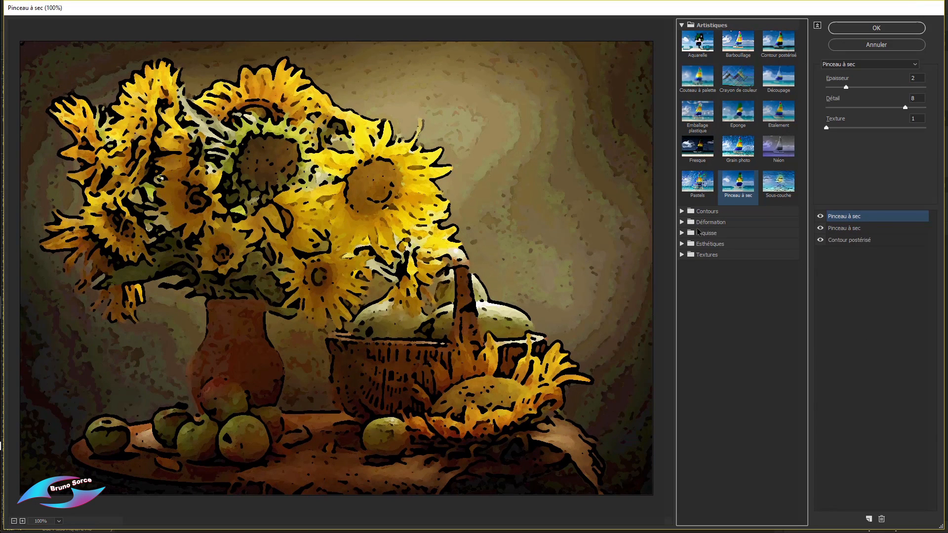
click(693, 181)
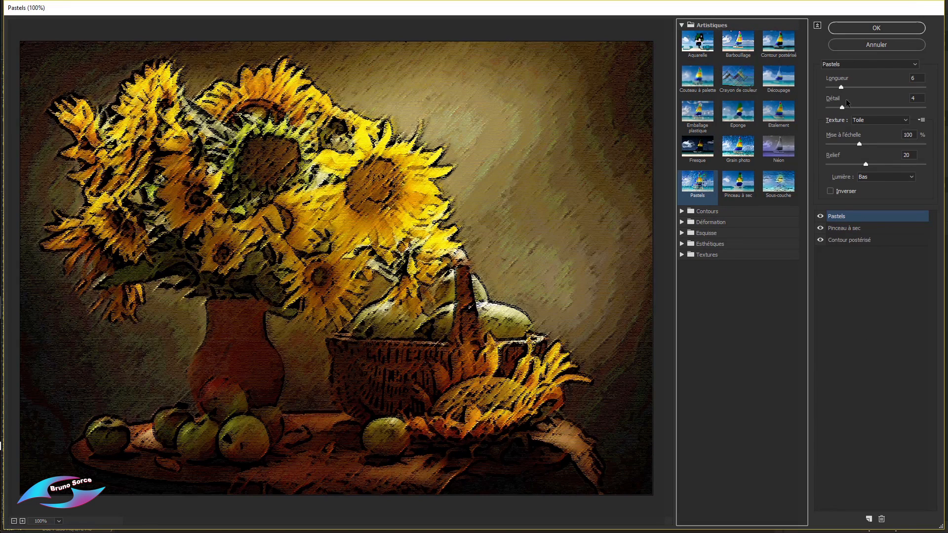
click(868, 30)
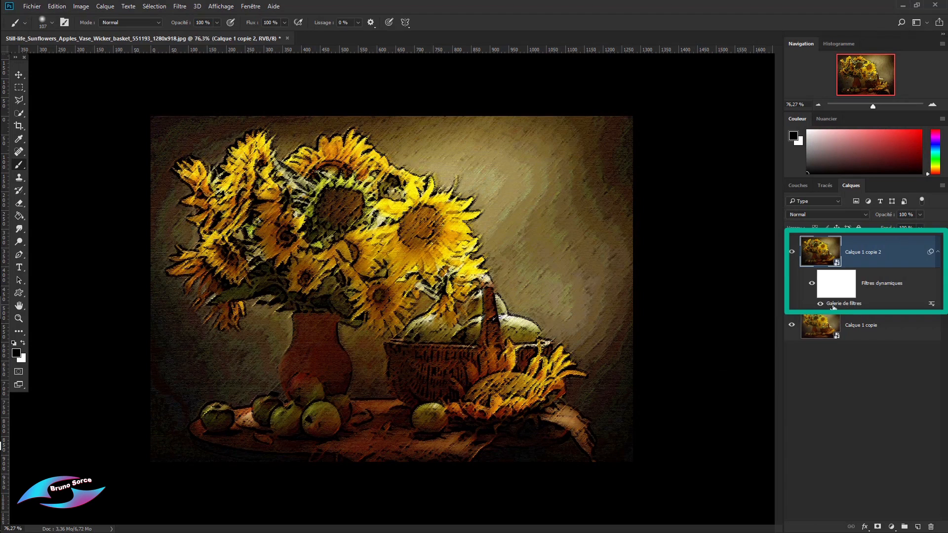
- Try the Lumière tamisée blending mode on Calque 1 copie 2 and return it to Normal
click(841, 217)
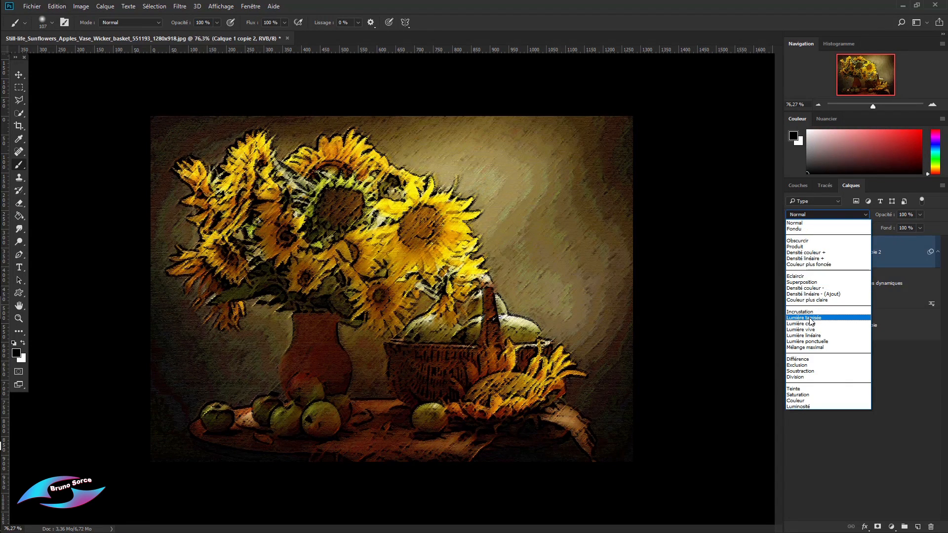
click(811, 319)
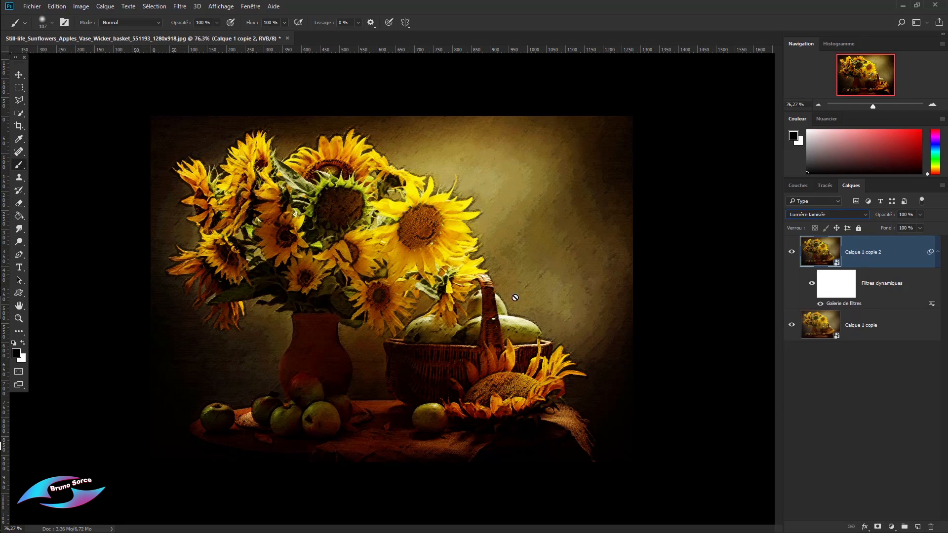
click(846, 214)
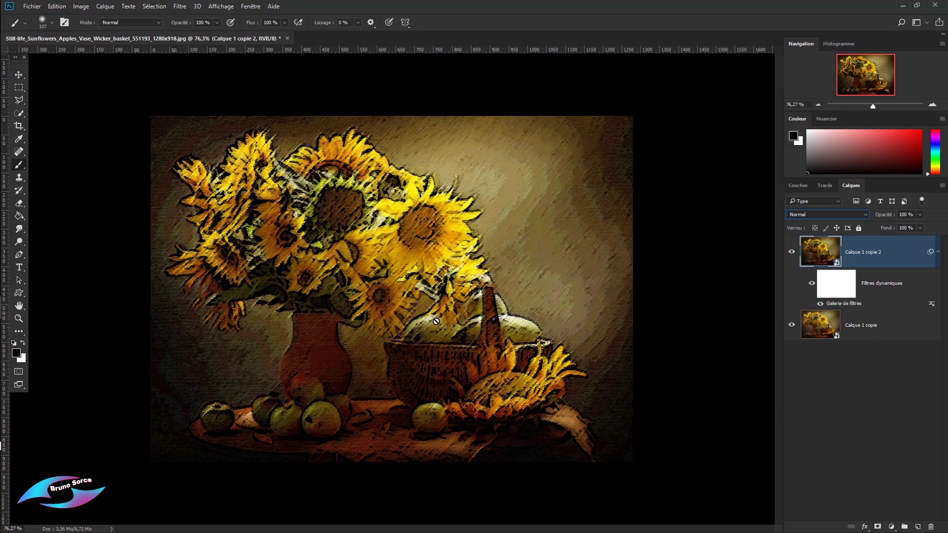
- Edit the Galerie de filtres smart filter and delete the Pastels effect from its stack
double_click(838, 306)
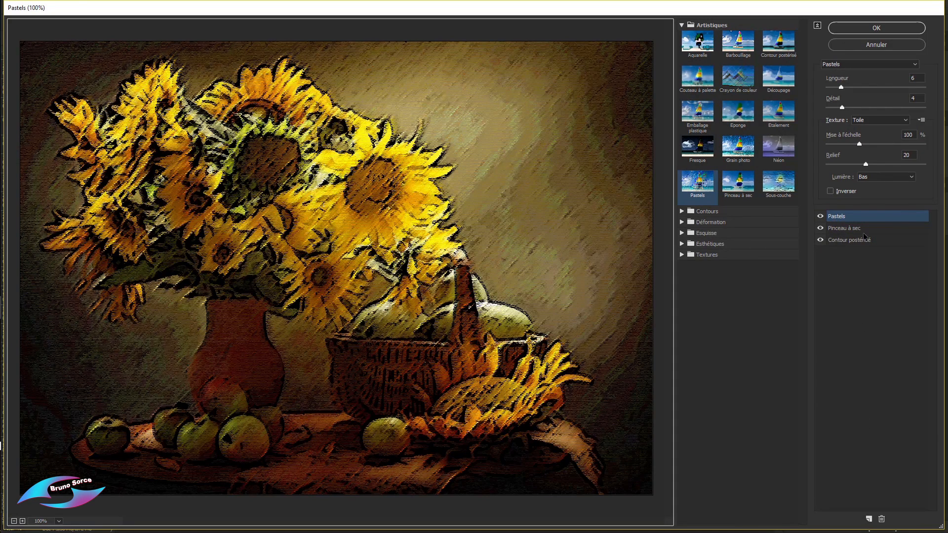
click(869, 219)
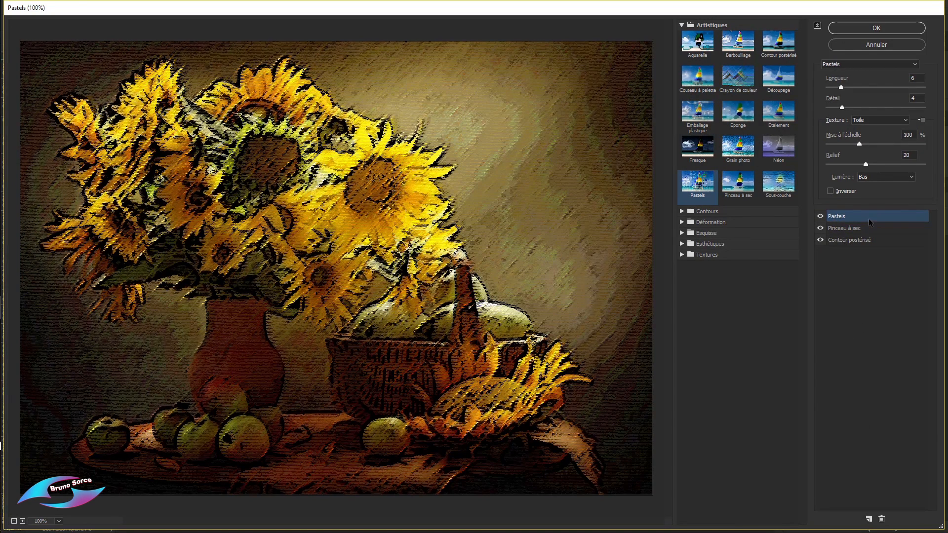
click(882, 519)
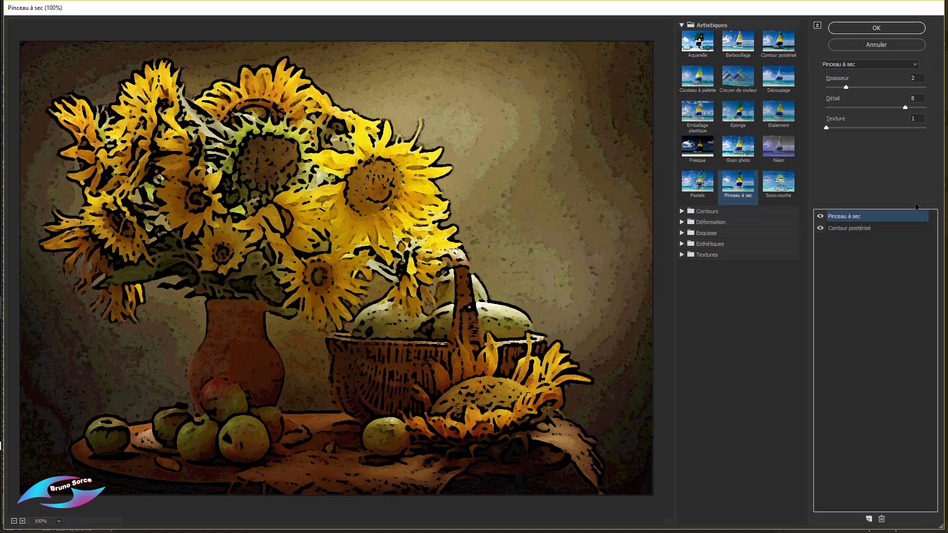
click(877, 27)
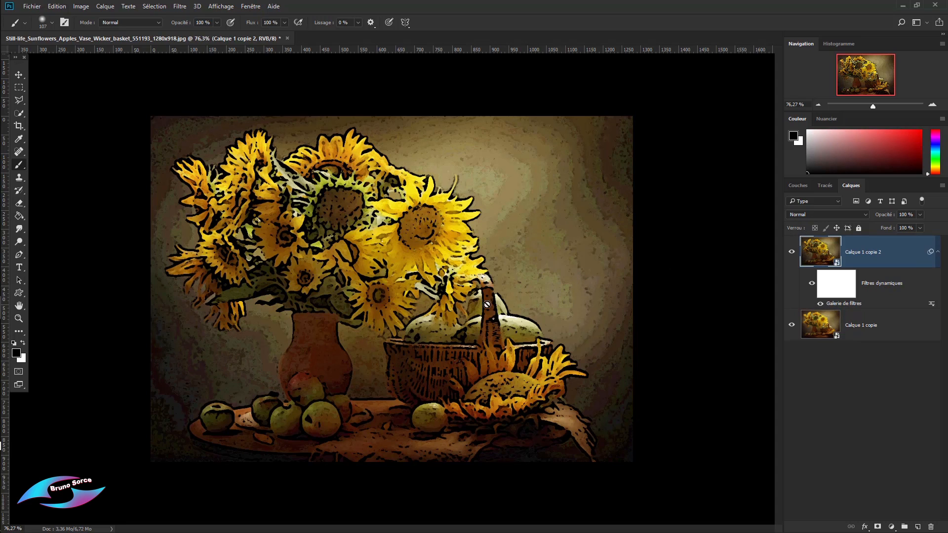
- Set the opacity of the Galerie de filtres smart filter to 45 % in its blending options, keeping the mode at Normal
click(807, 216)
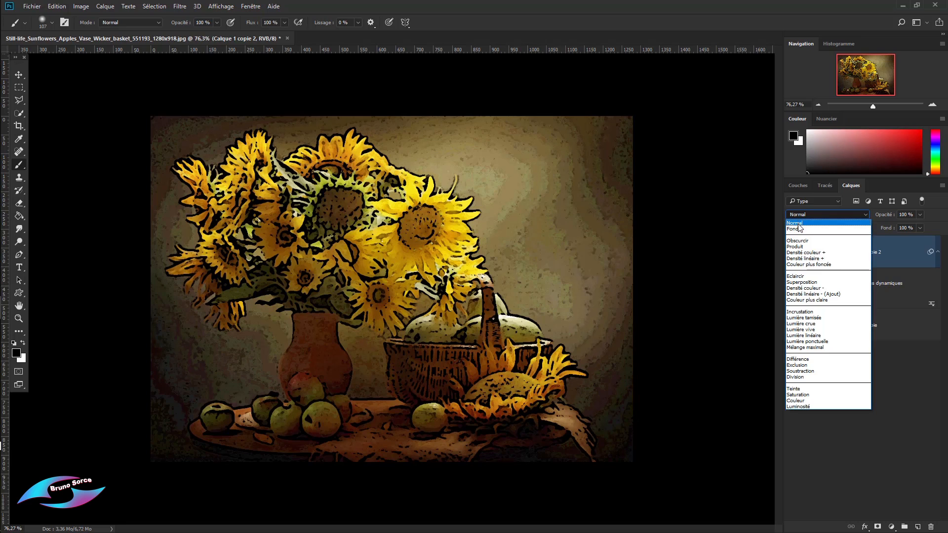
click(771, 212)
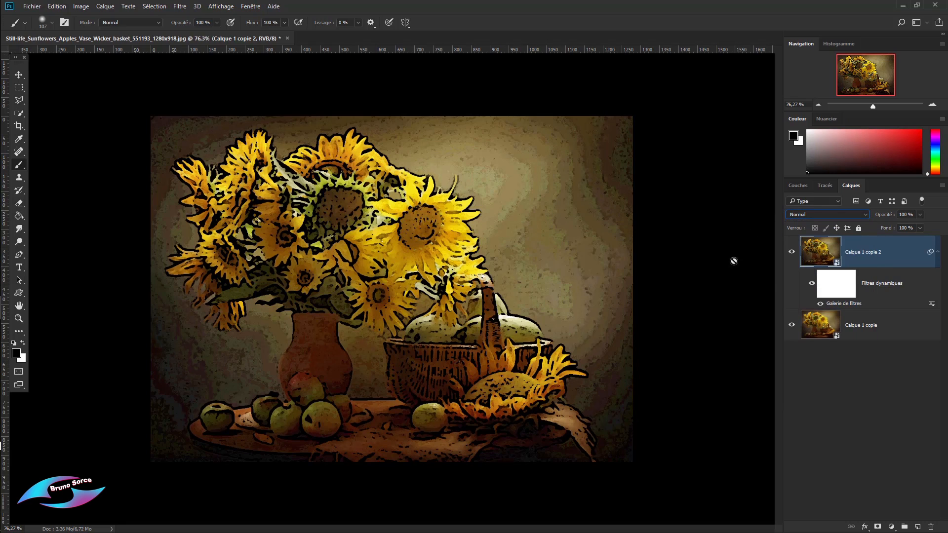
double_click(932, 306)
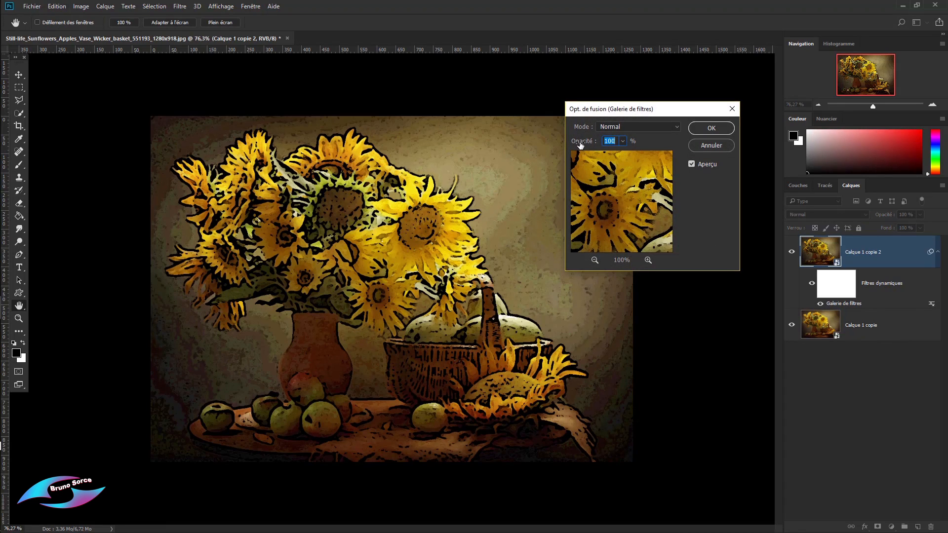
drag(582, 145, 516, 145)
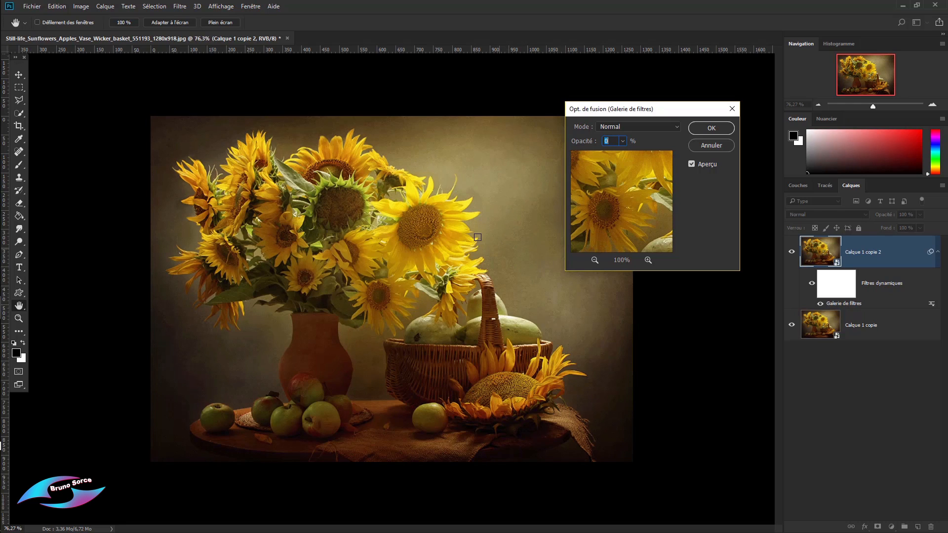
drag(583, 145, 605, 145)
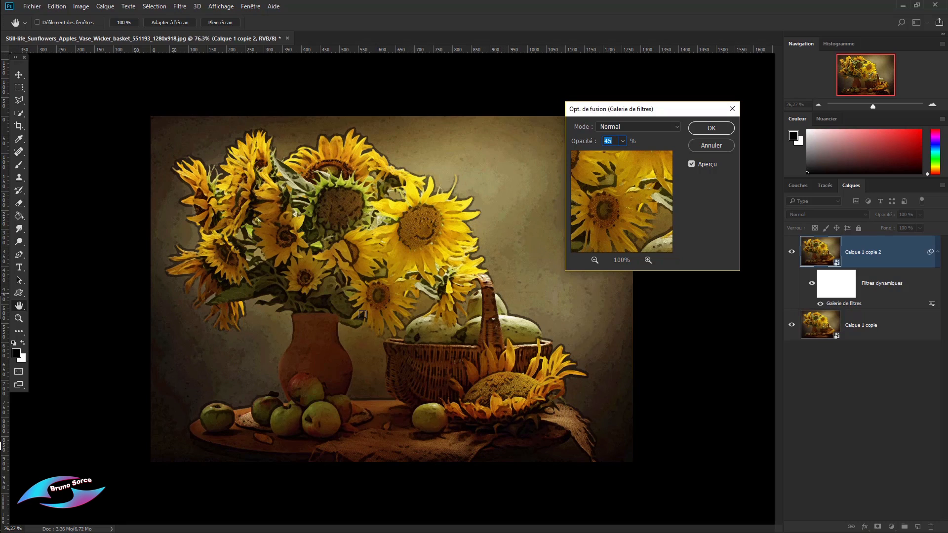
click(708, 131)
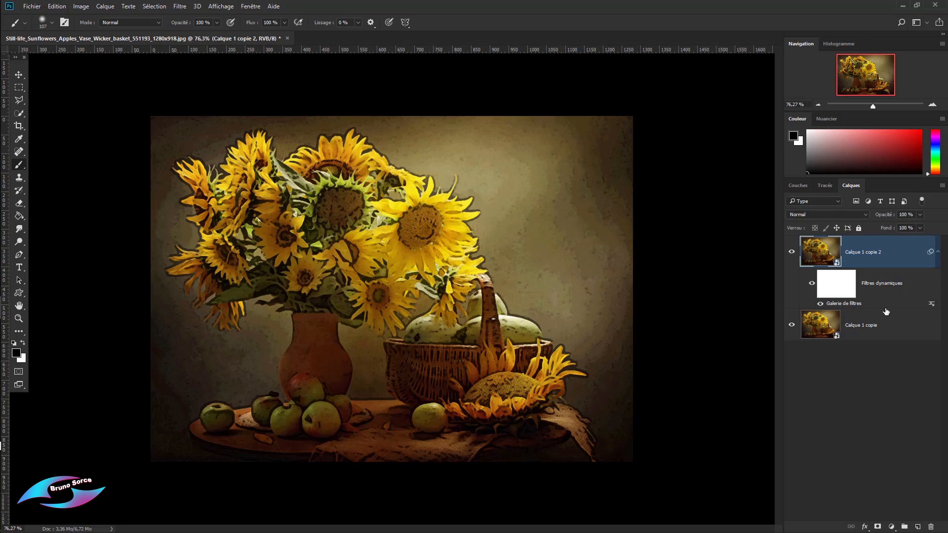
- Try the Lumière tamisée mode in the blending options of the Galerie de filtres smart filter and return it to Normal
double_click(932, 306)
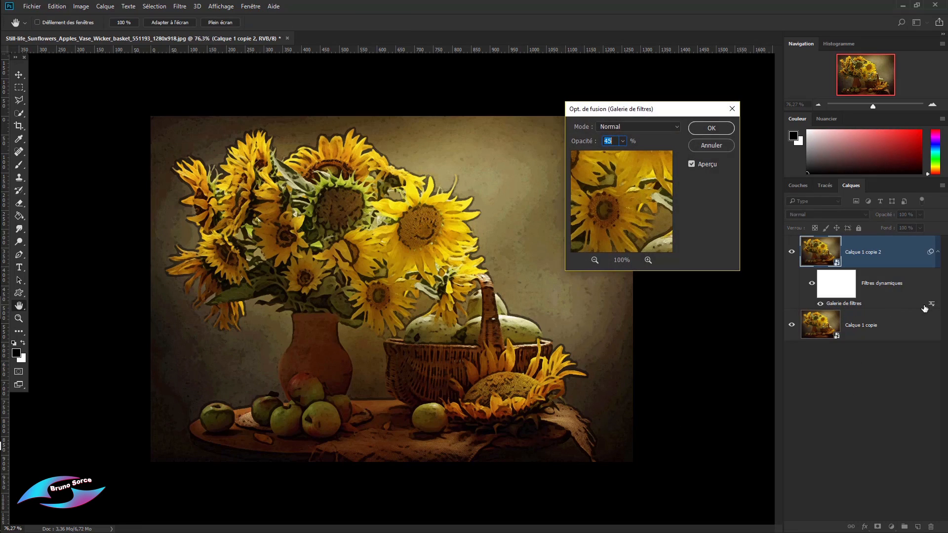
click(665, 128)
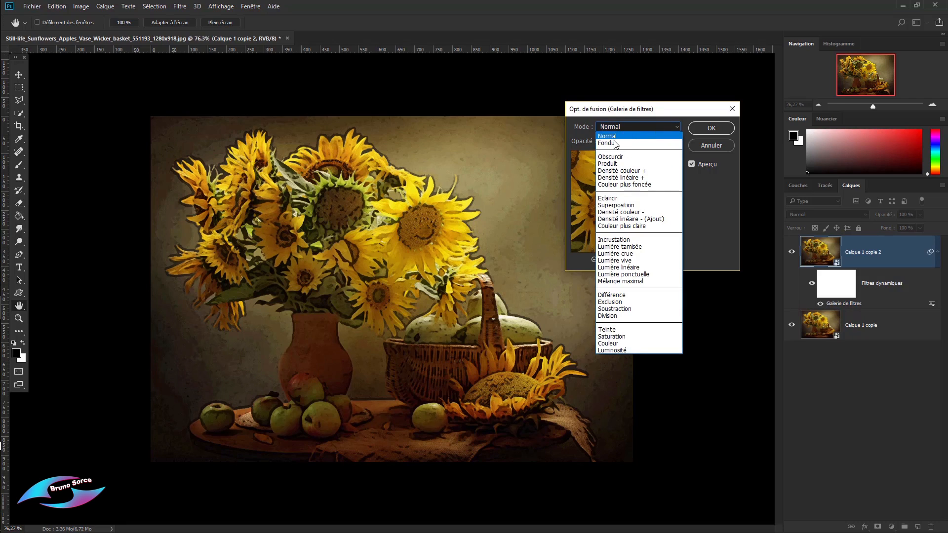
click(620, 248)
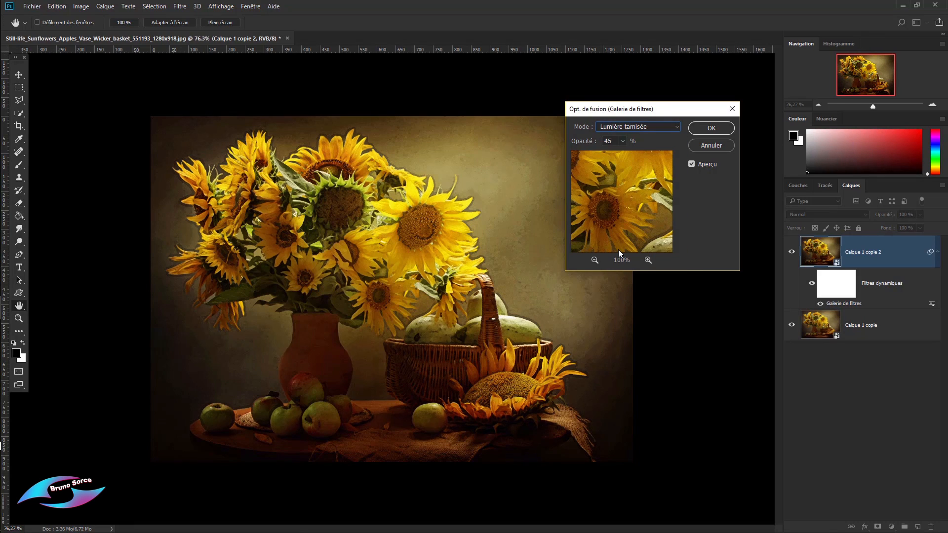
click(703, 128)
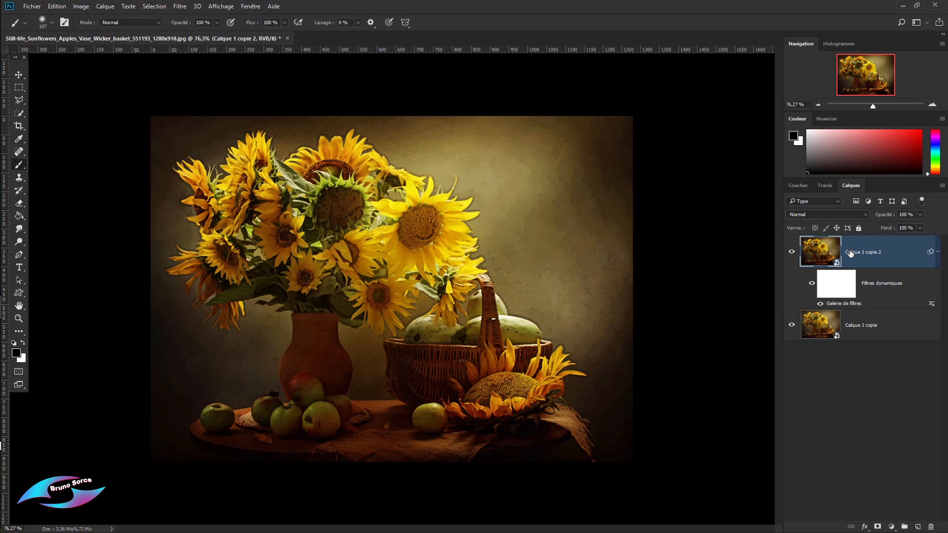
double_click(932, 303)
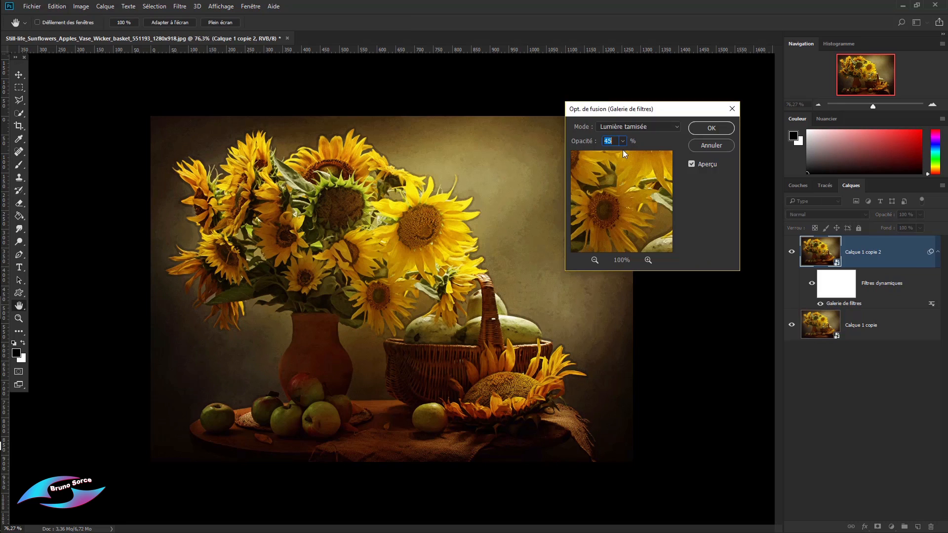
click(623, 127)
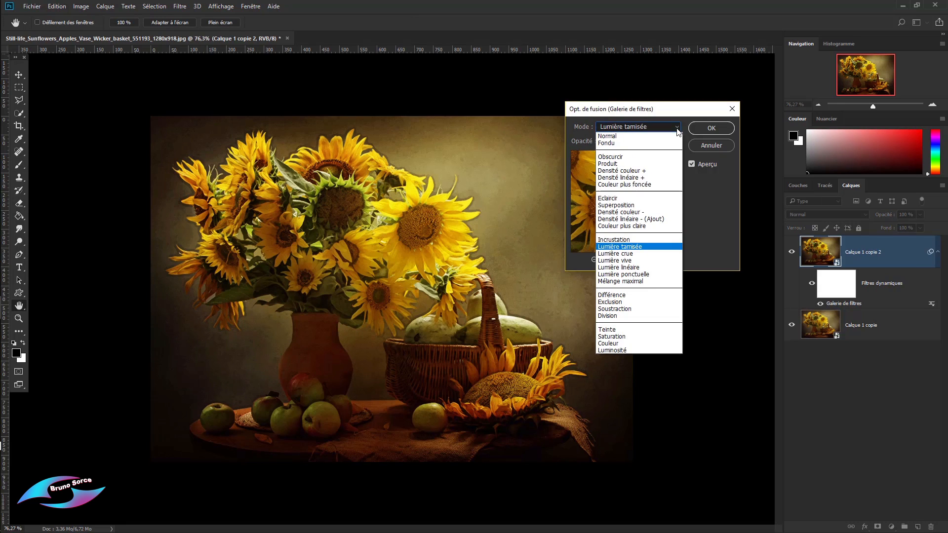
click(625, 139)
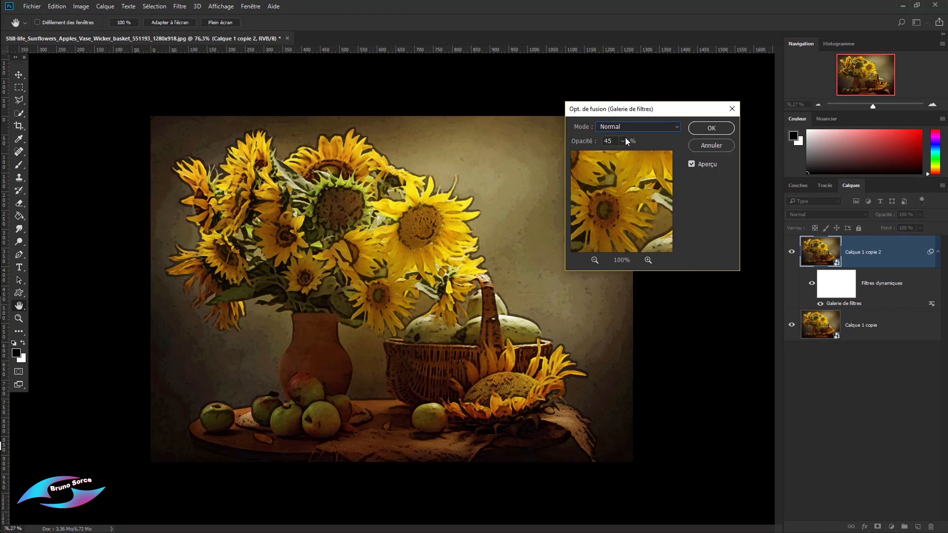
click(720, 129)
- Try Lumière tamisée as the blending mode of the whole layer Calque 1 copie 2, and restore Normal
click(811, 212)
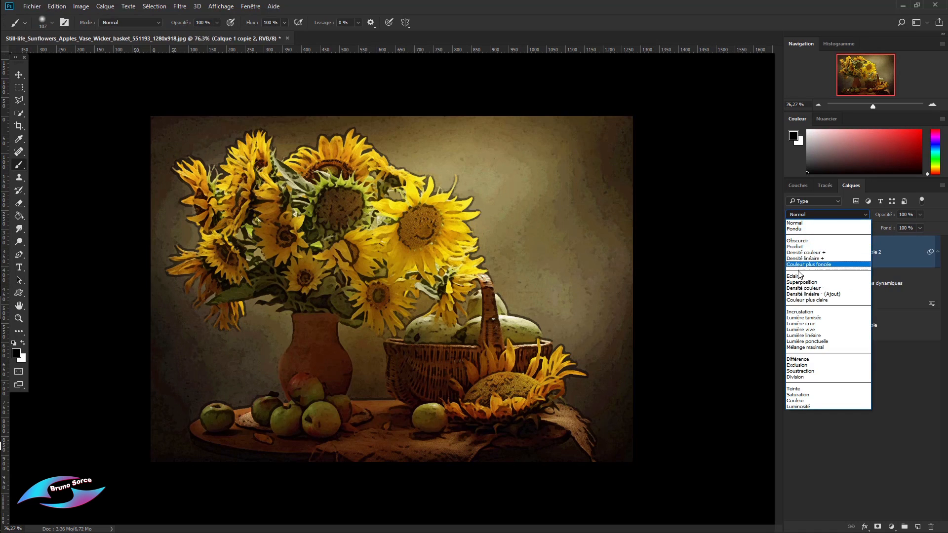
click(802, 317)
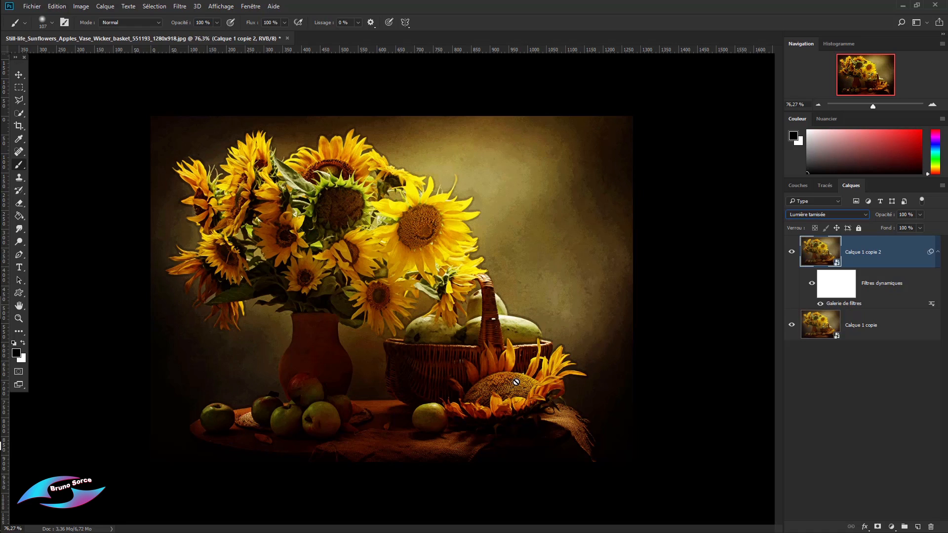
click(820, 214)
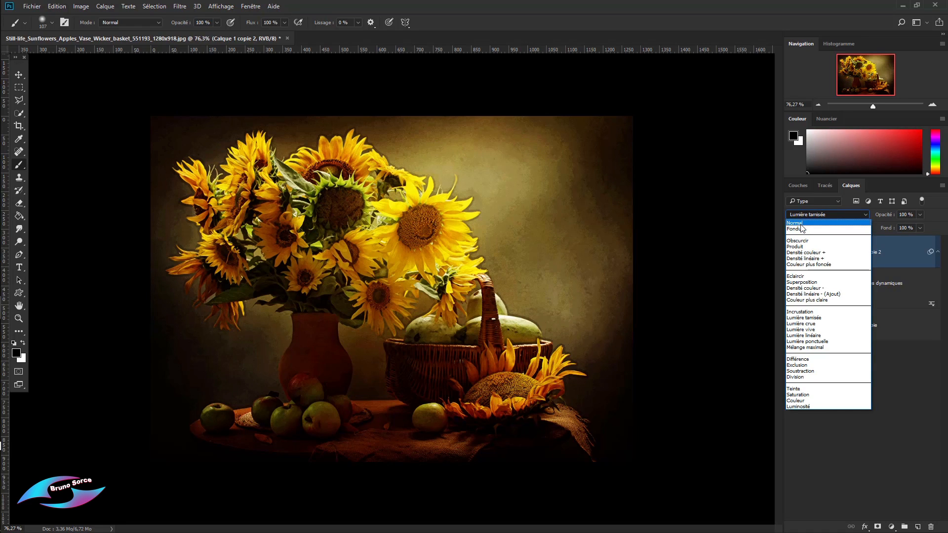
click(801, 224)
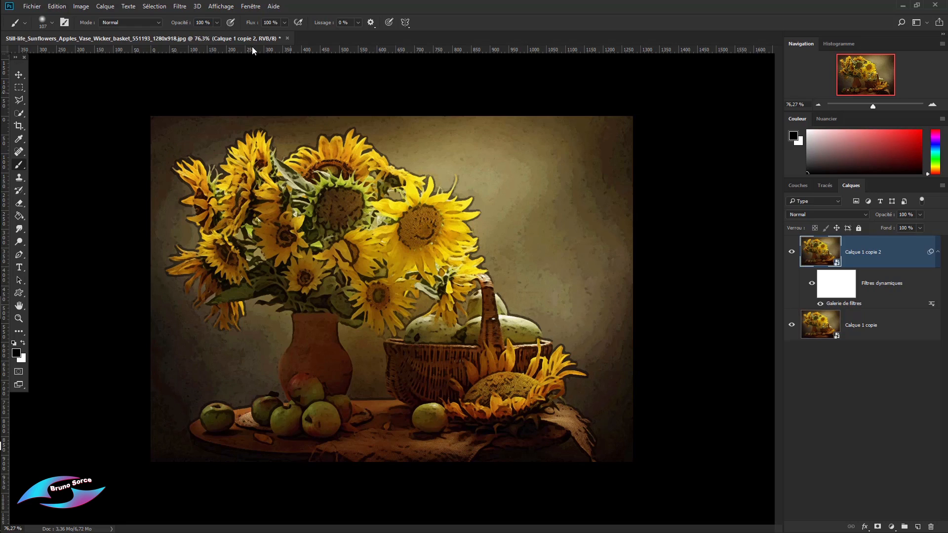
- Look over the available Rendu filters and the Purger options for clearing the undo states, history and caches
click(180, 6)
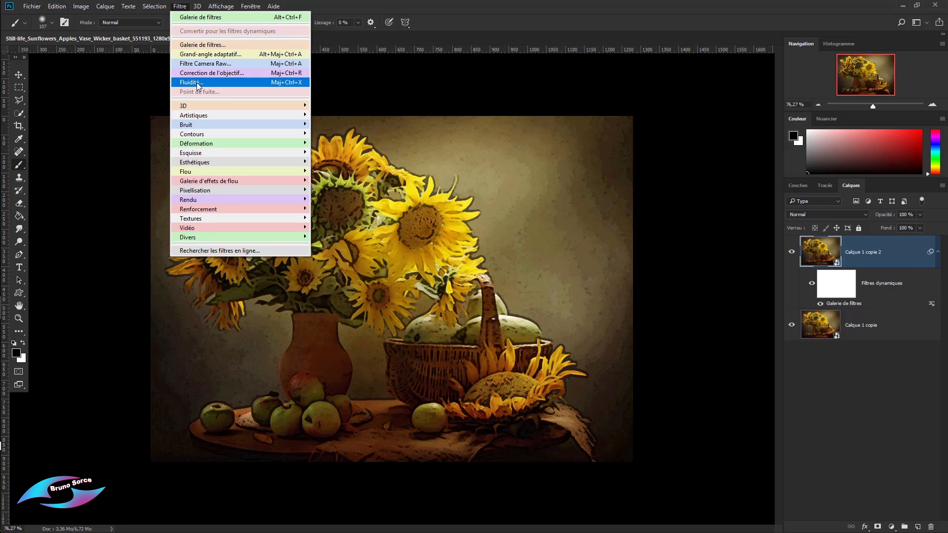
mouse_move(189, 202)
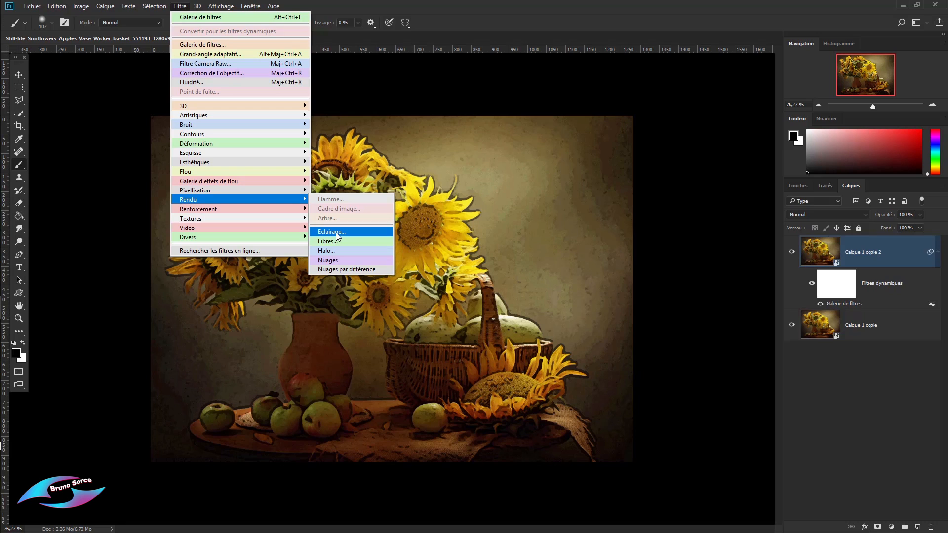
click(482, 31)
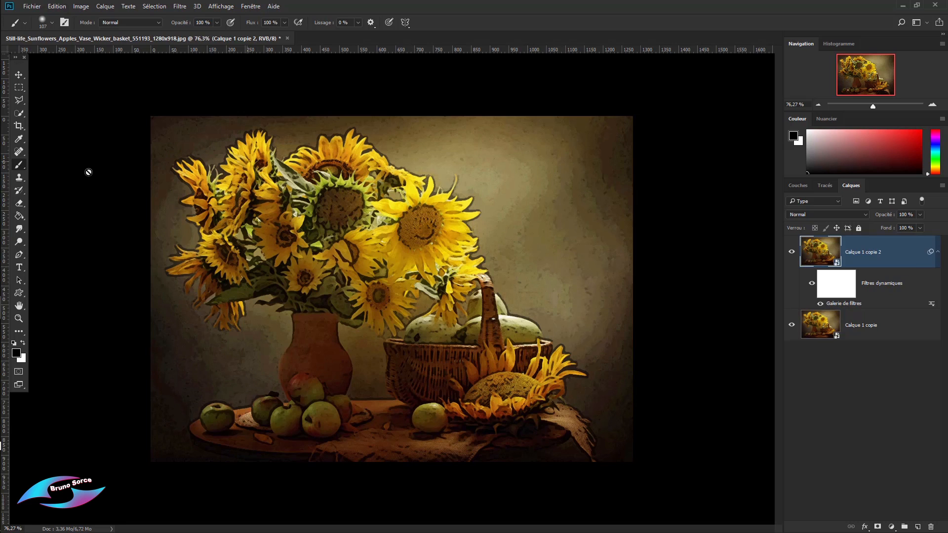
click(56, 7)
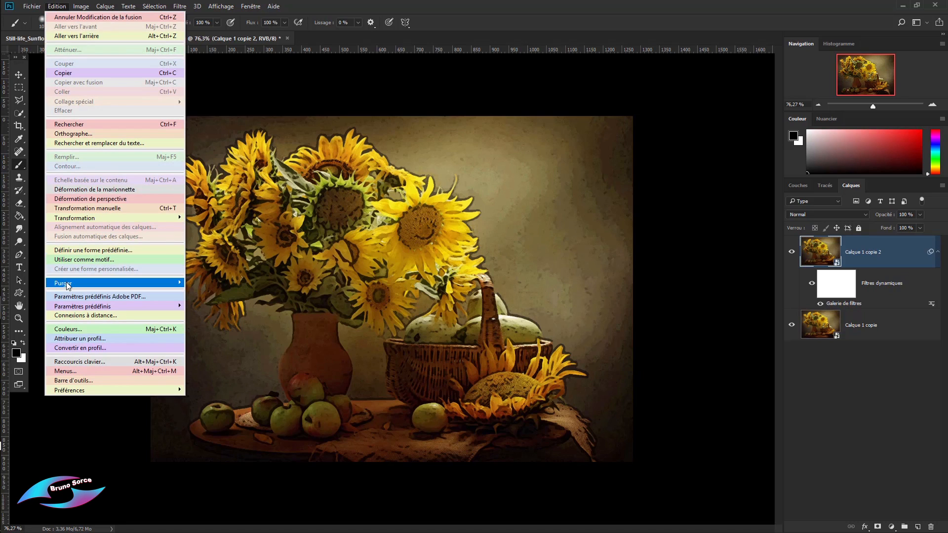
mouse_move(70, 285)
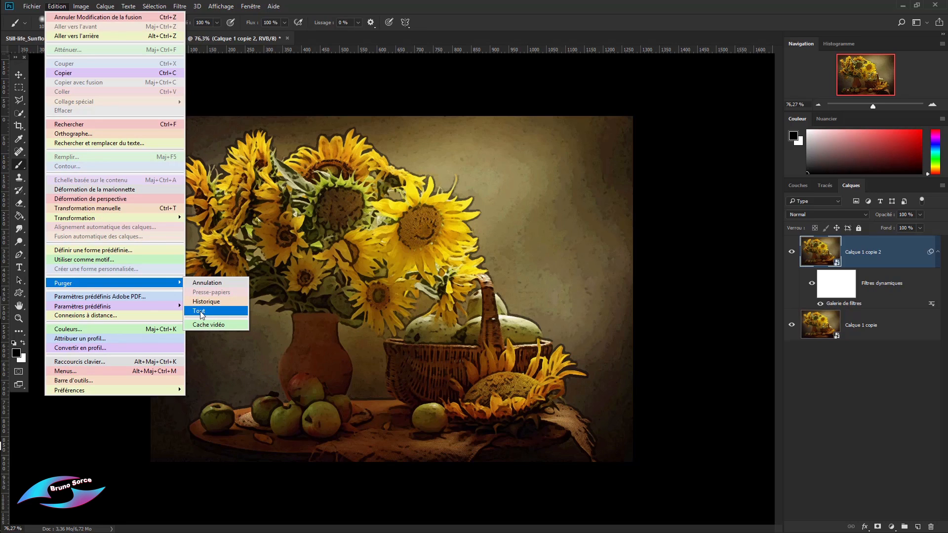
click(446, 26)
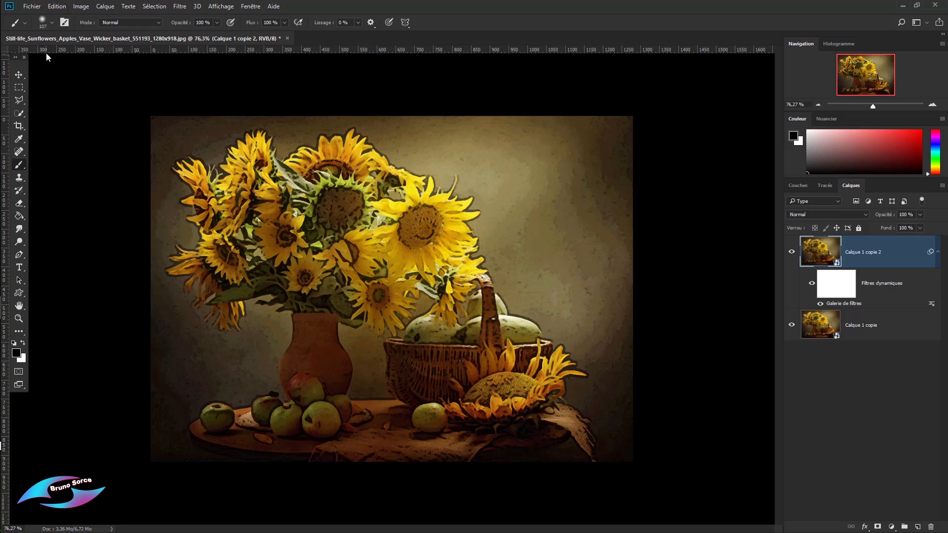
- Examine the colour mode and bit depth options available for the image
click(81, 7)
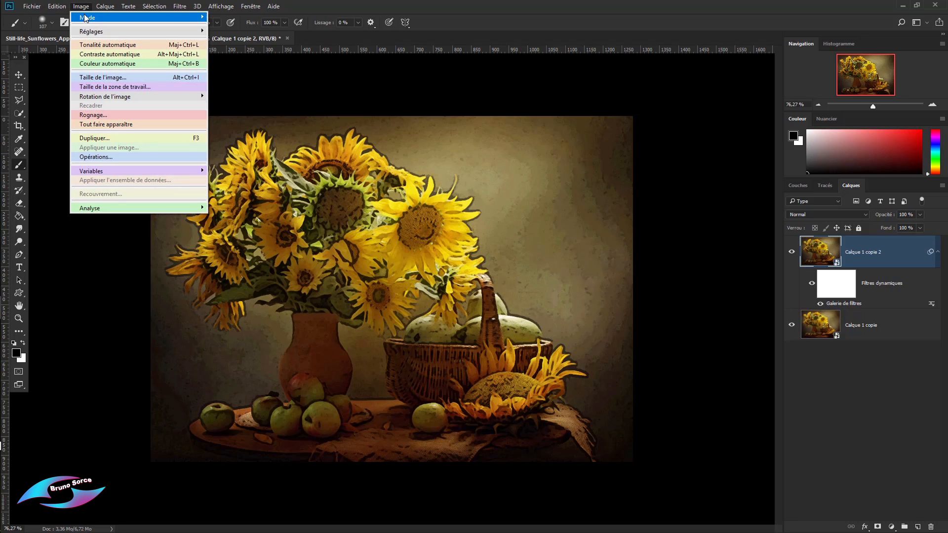
mouse_move(86, 20)
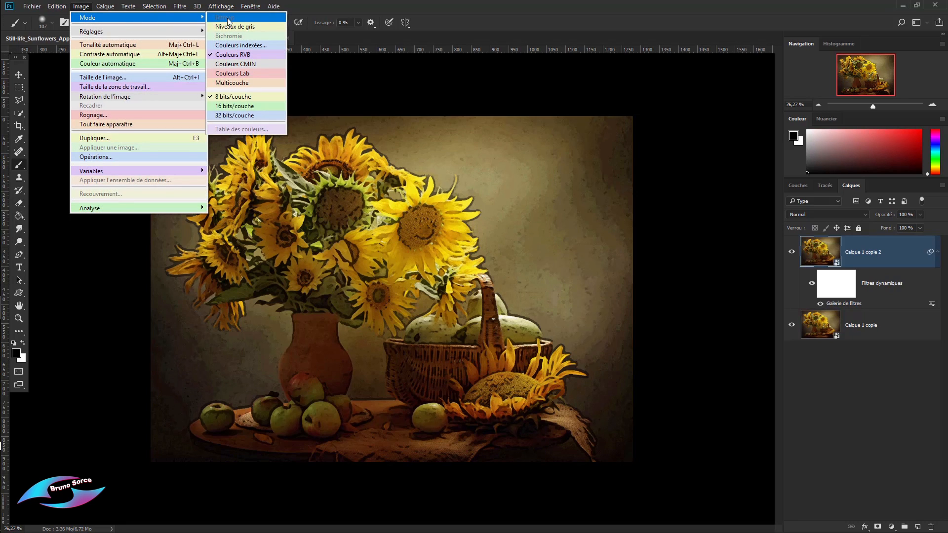